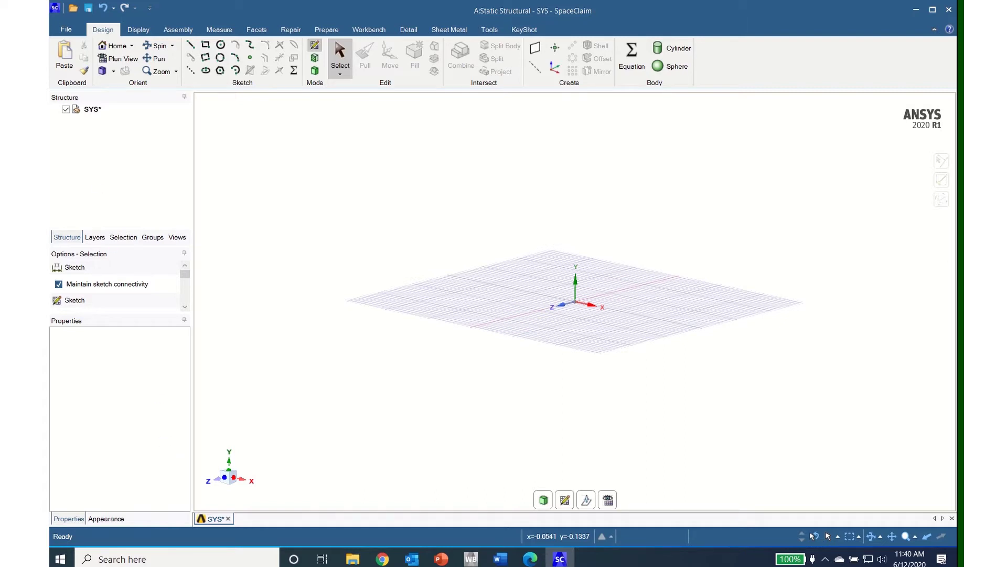
Set this document's length units to meters and the minor grid spacing to 0.1 m.
click(67, 26)
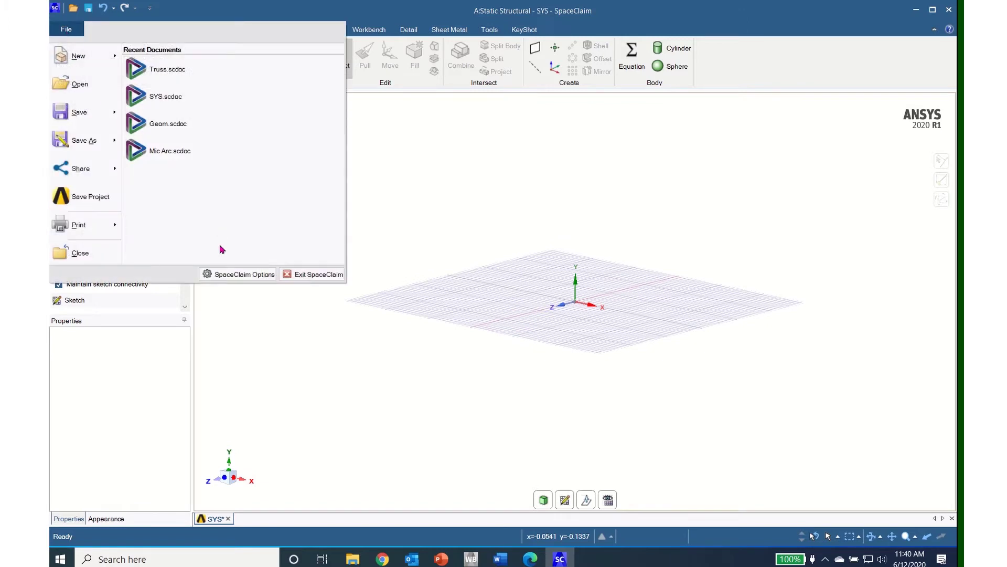
click(229, 275)
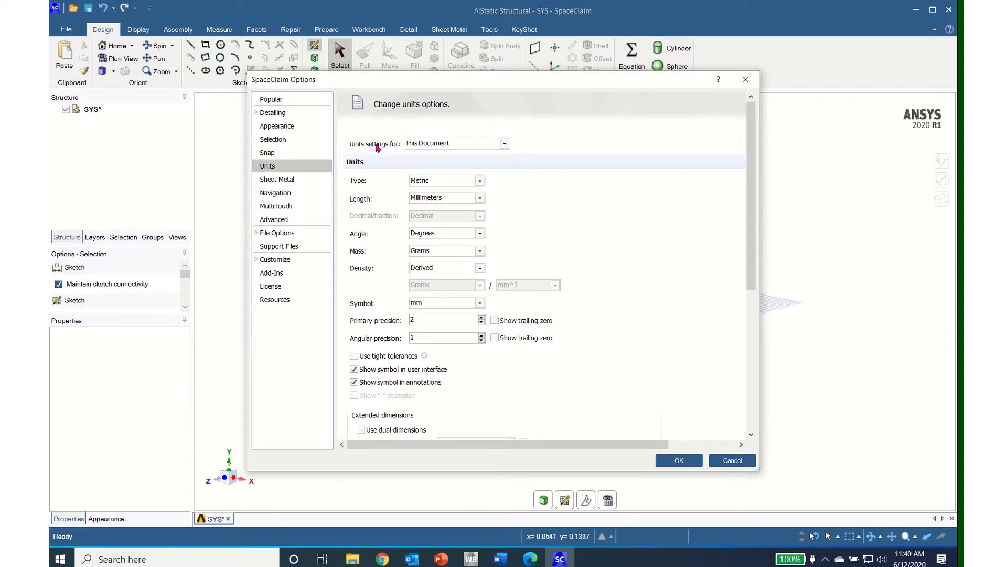
click(480, 198)
click(465, 247)
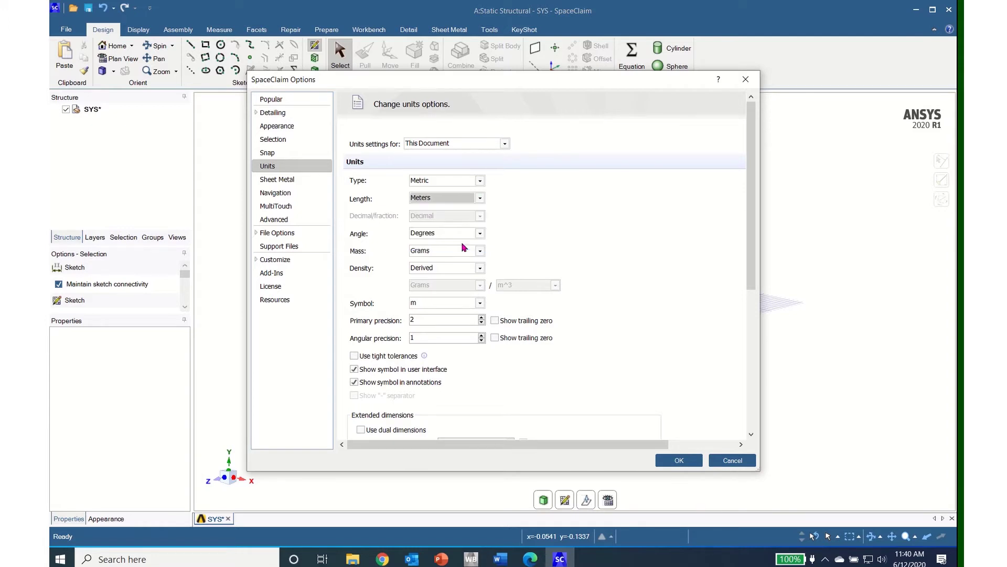
scroll(533, 337, down, 8)
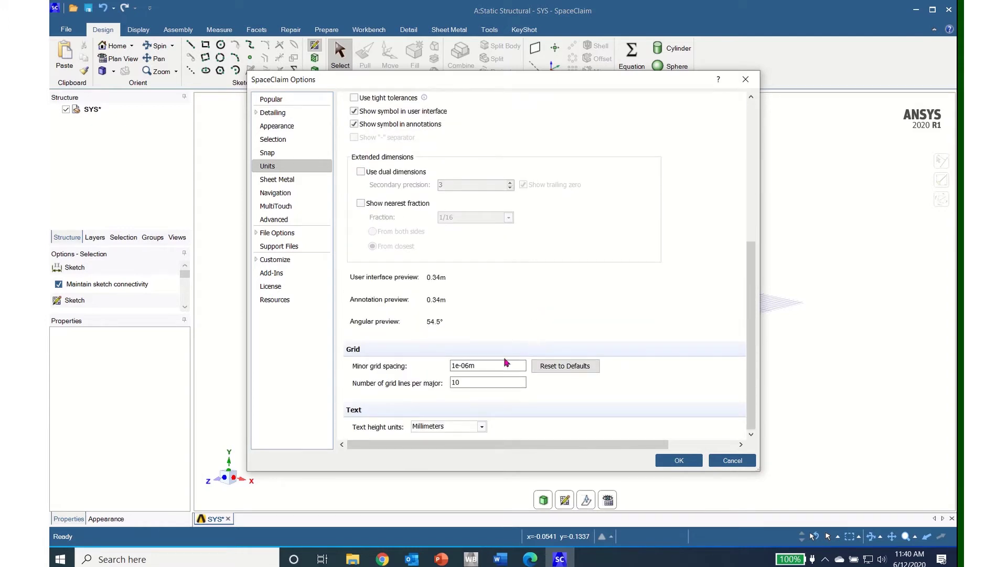
drag(511, 363, 434, 366)
text(0.1)
click(667, 462)
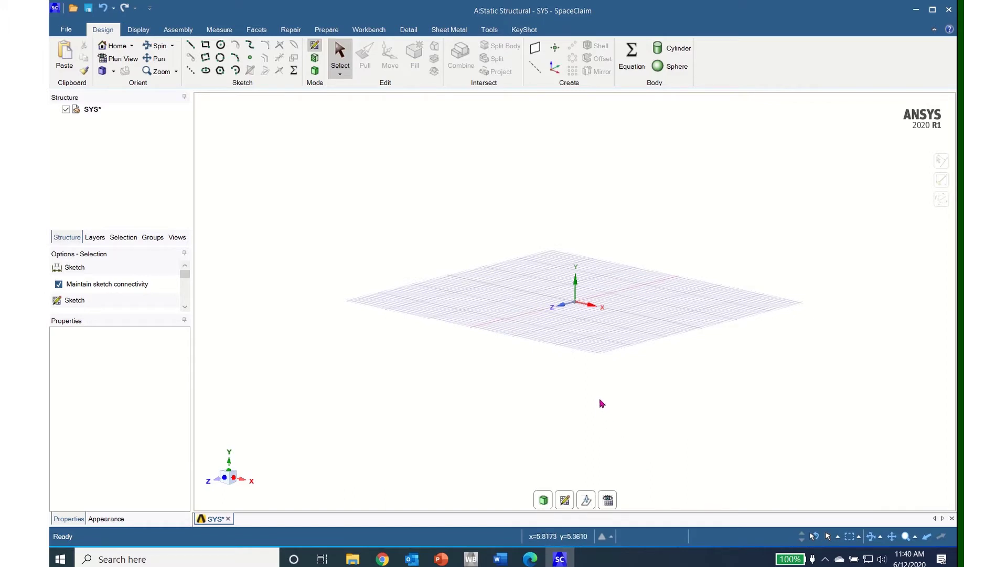
Select the XY plane as the new sketch plane and show it in plan view.
right_click(577, 363)
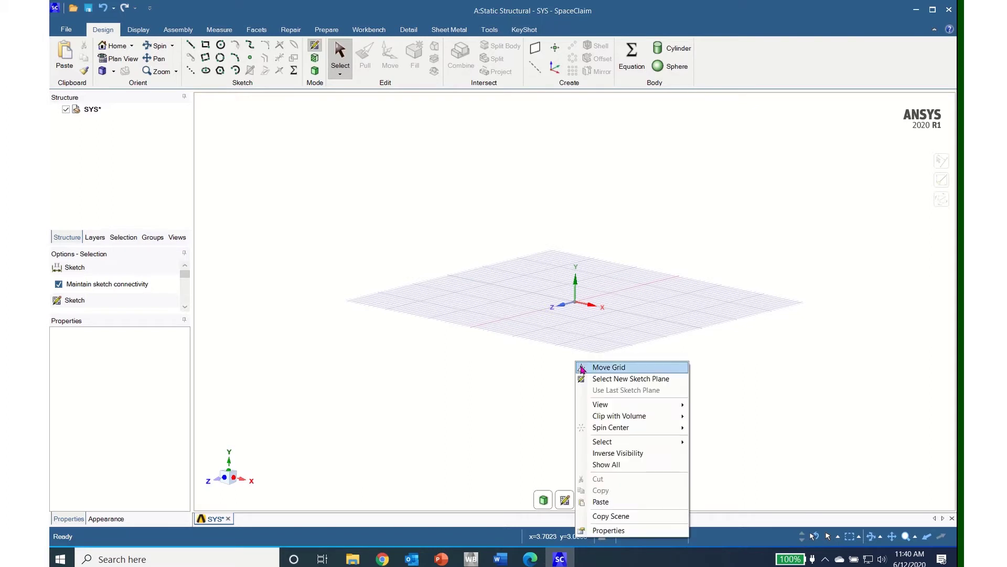
click(599, 379)
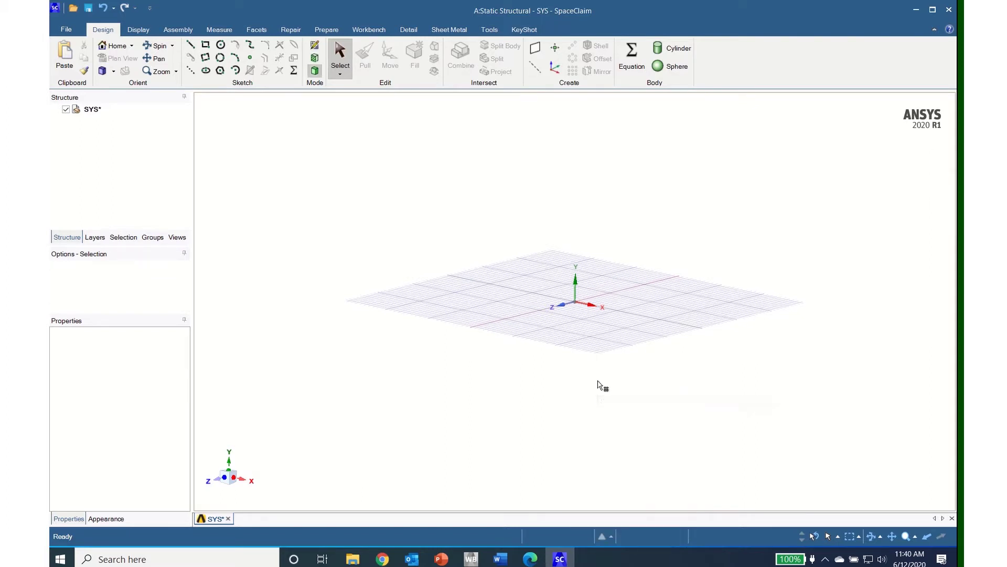
click(631, 328)
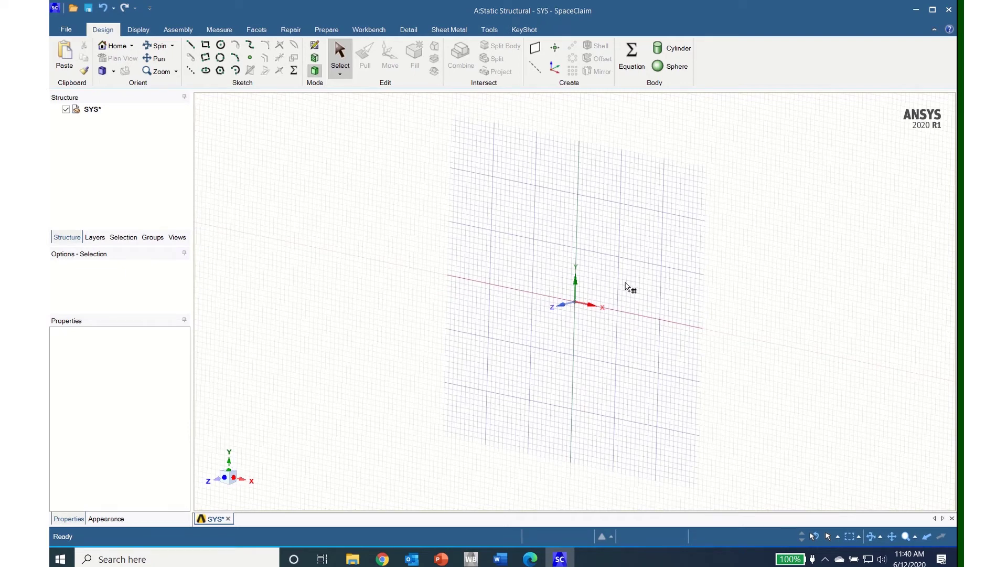
click(616, 285)
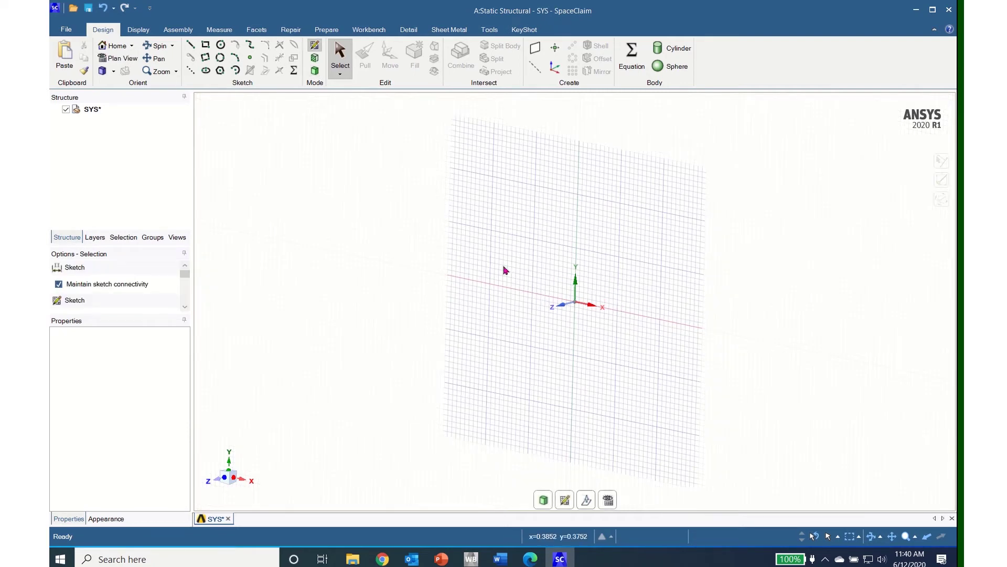
click(109, 58)
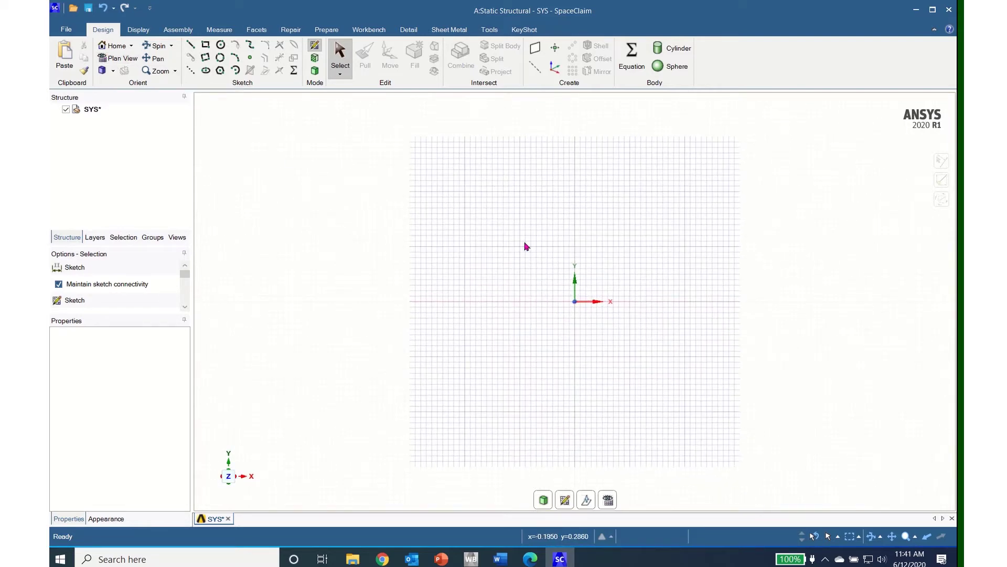
Start a sketch line at the origin and turn on Cartesian dimensions for it.
click(191, 46)
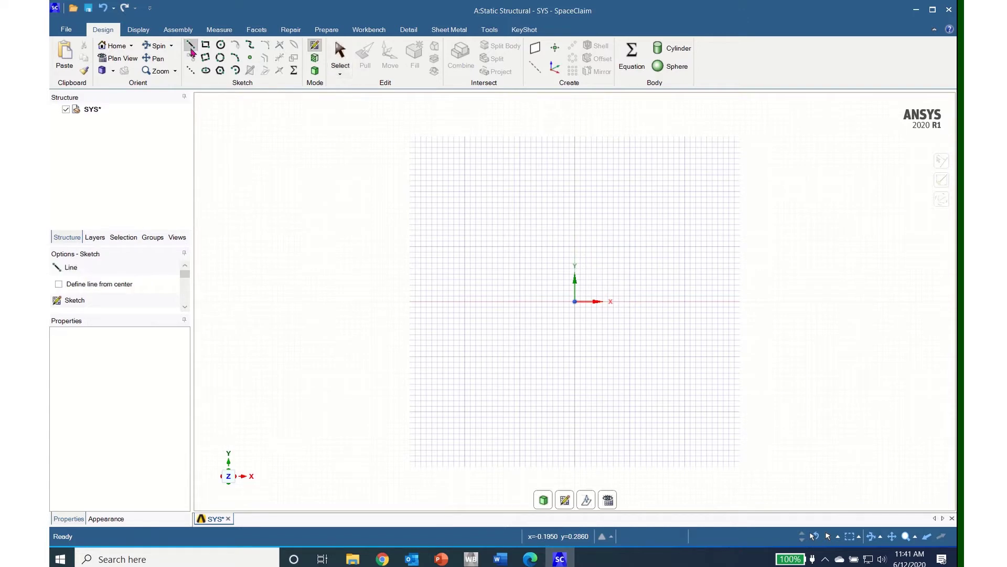
click(576, 302)
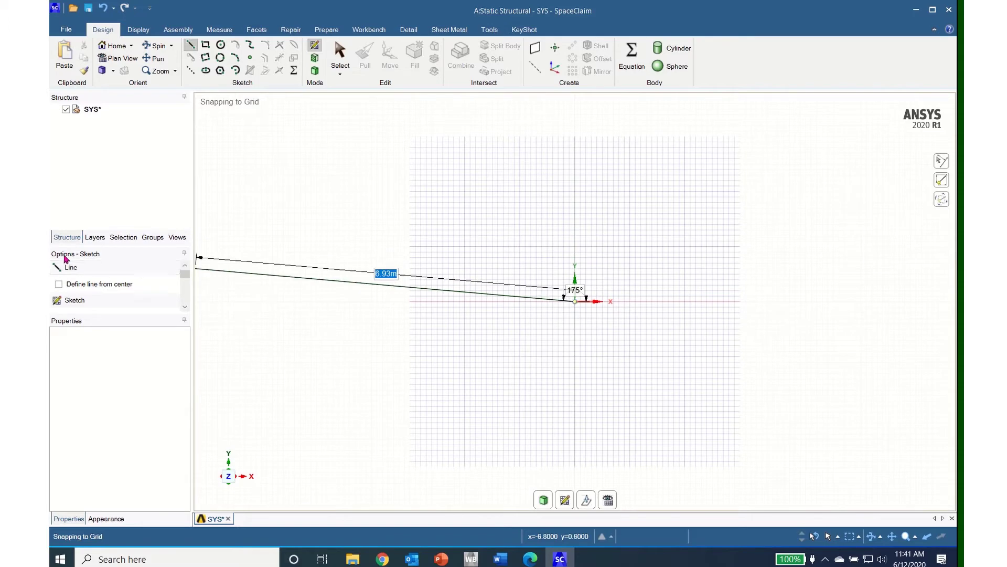
click(186, 308)
click(185, 308)
click(186, 308)
click(186, 307)
click(185, 308)
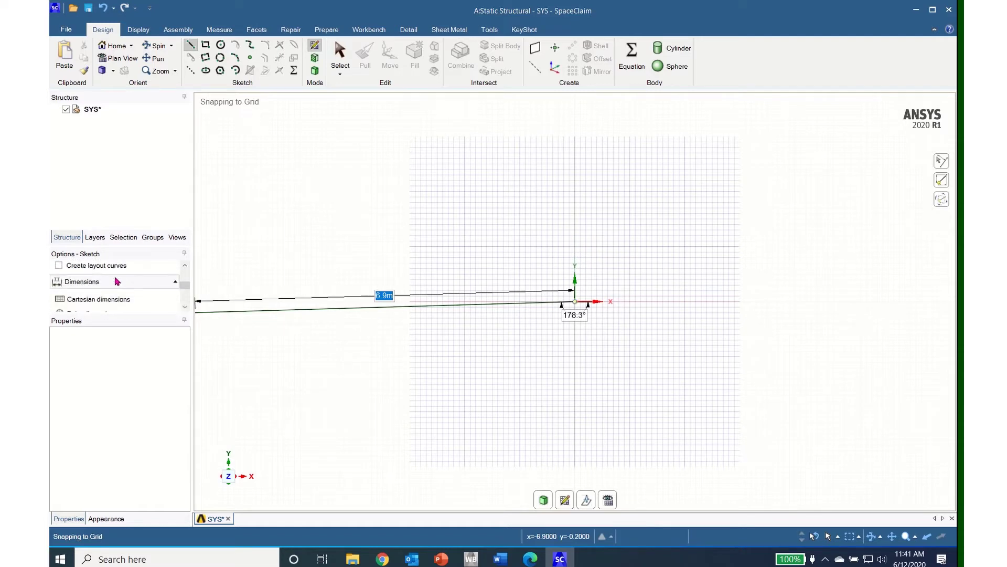
click(129, 301)
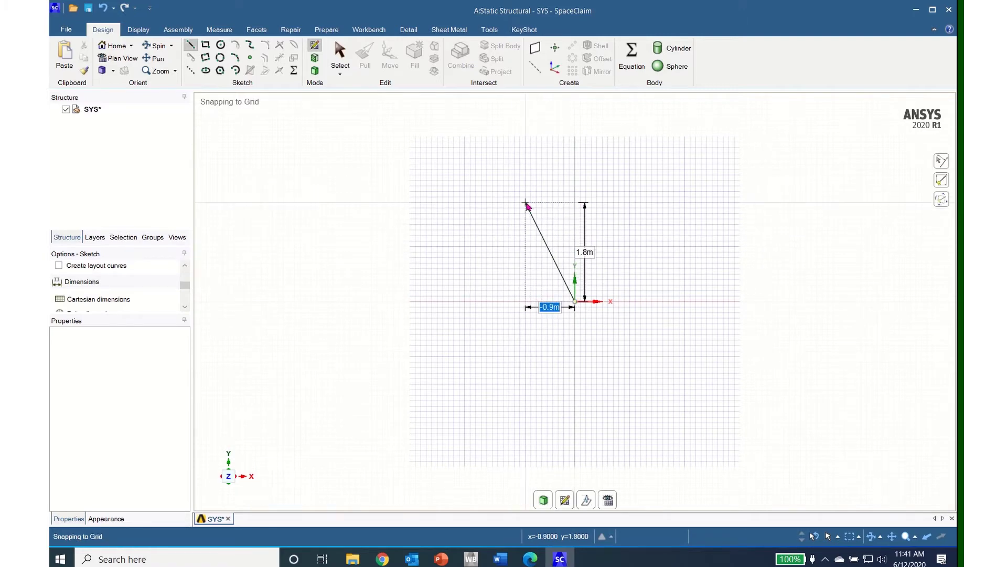
Place the line's endpoint at -1 m horizontally and 2 m vertically from the origin.
key(BackSpace)
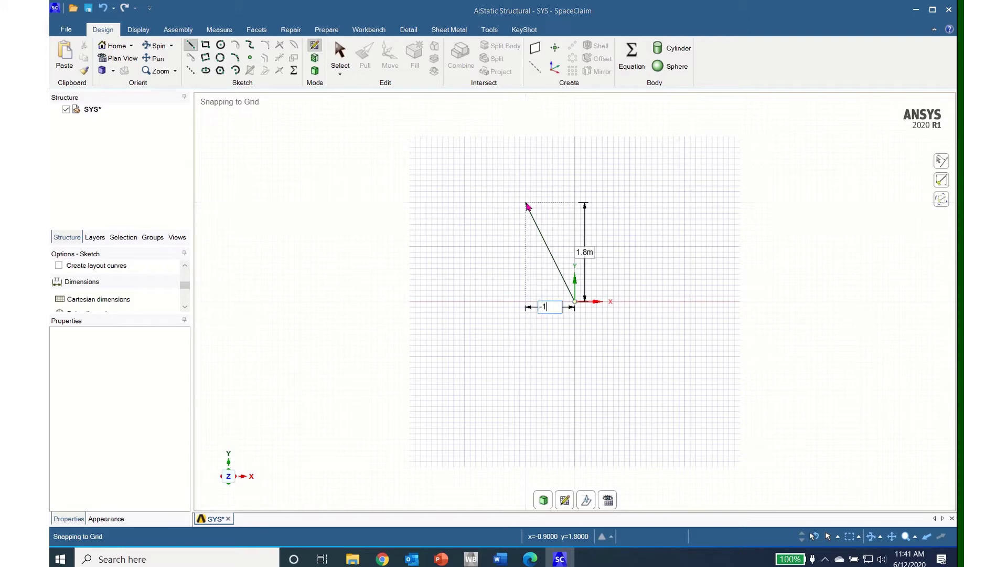
text(-1)
key(Tab)
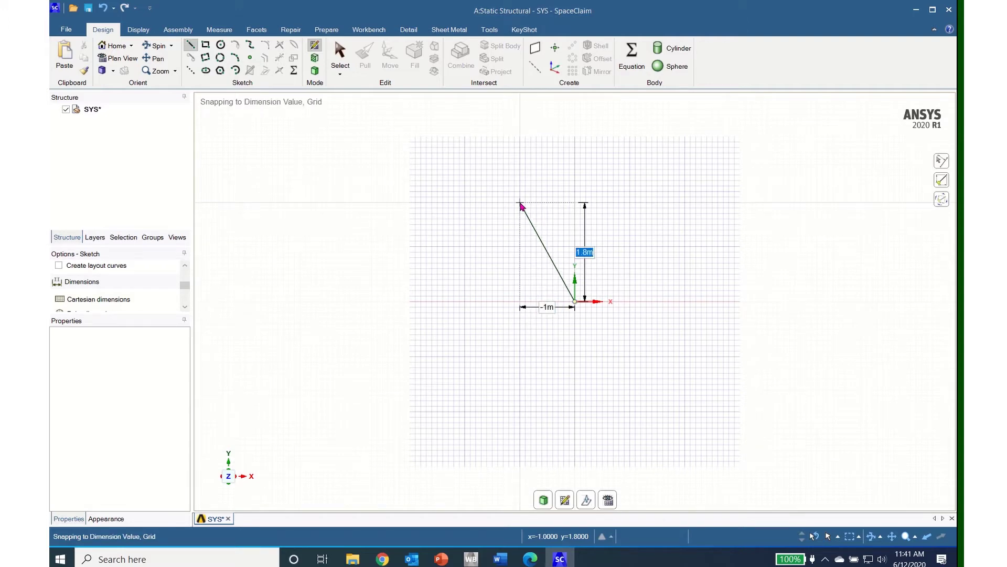
text(2)
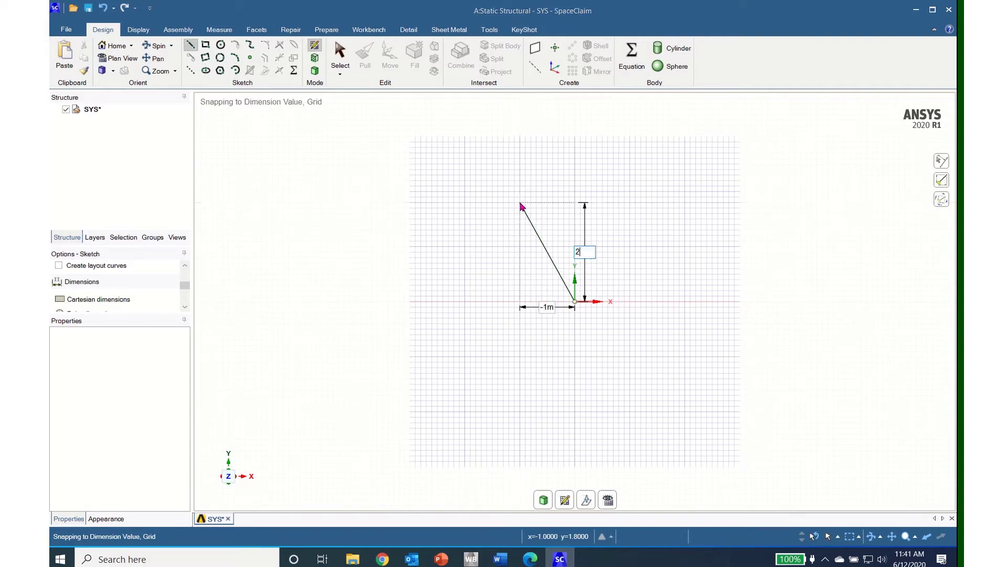
key(Return)
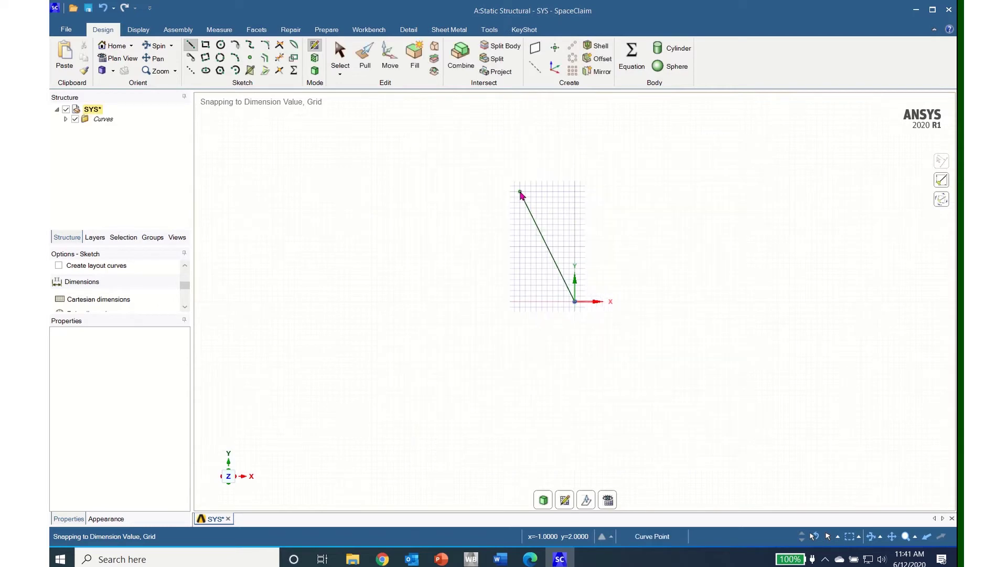
Draw a second line from the first line's upper end, offset -1 m horizontally and -2 m vertically, and end the Line command.
click(519, 193)
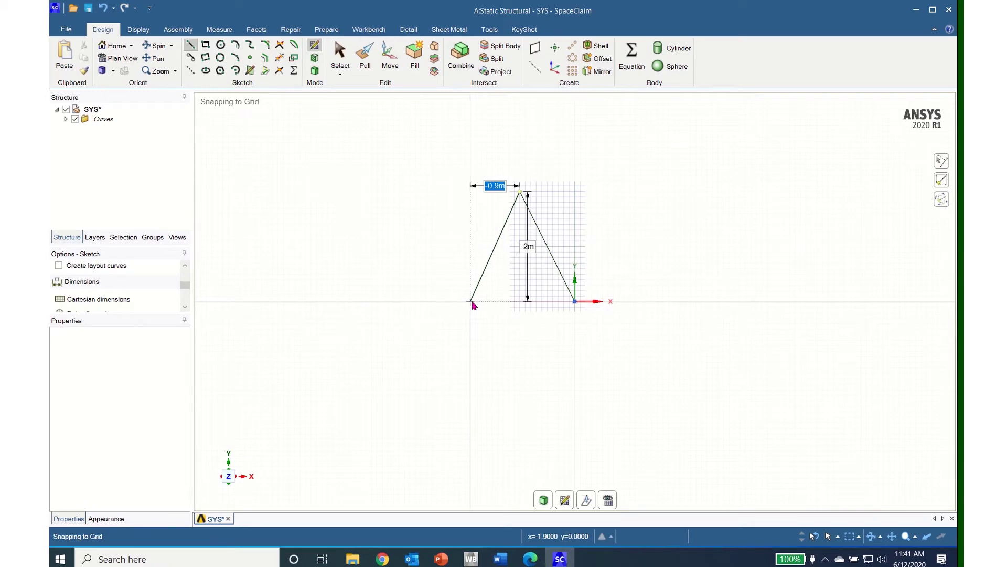
text(-1)
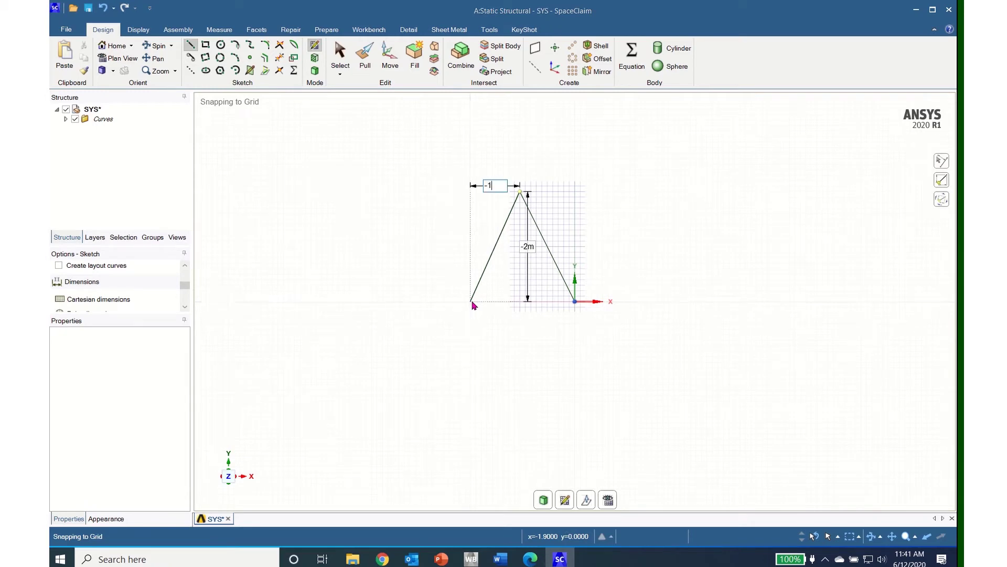
key(Tab)
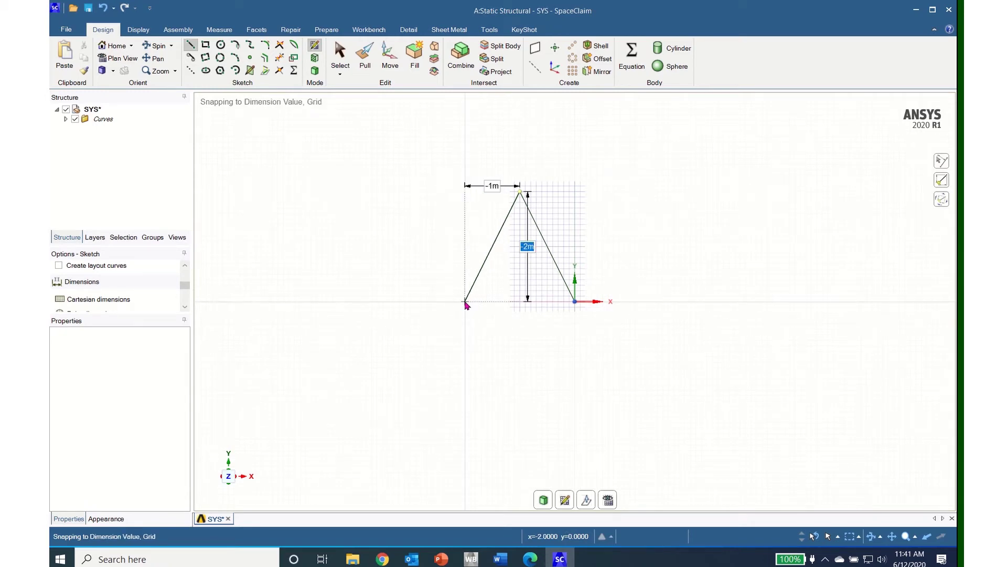
text(-2)
key(Return)
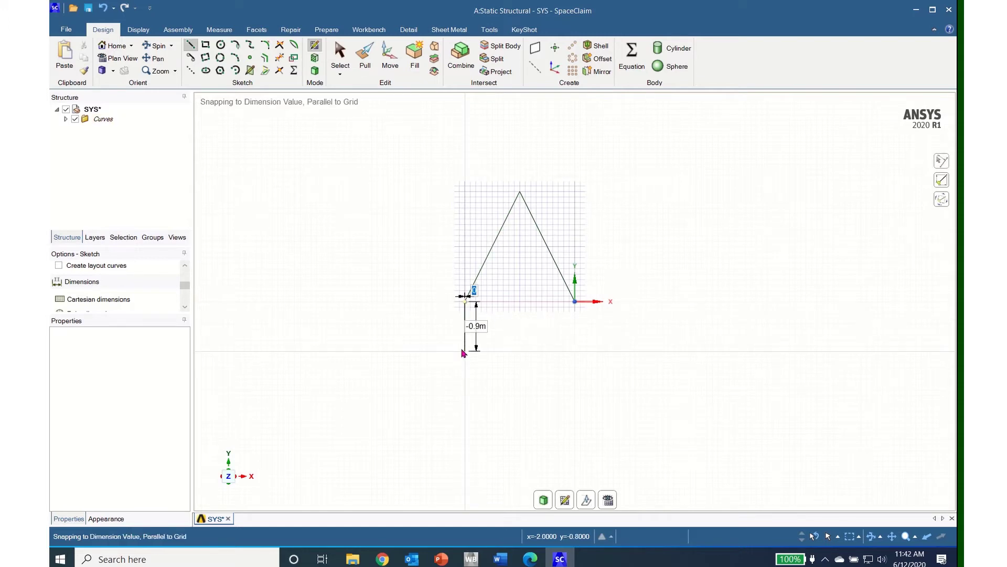
key(Escape)
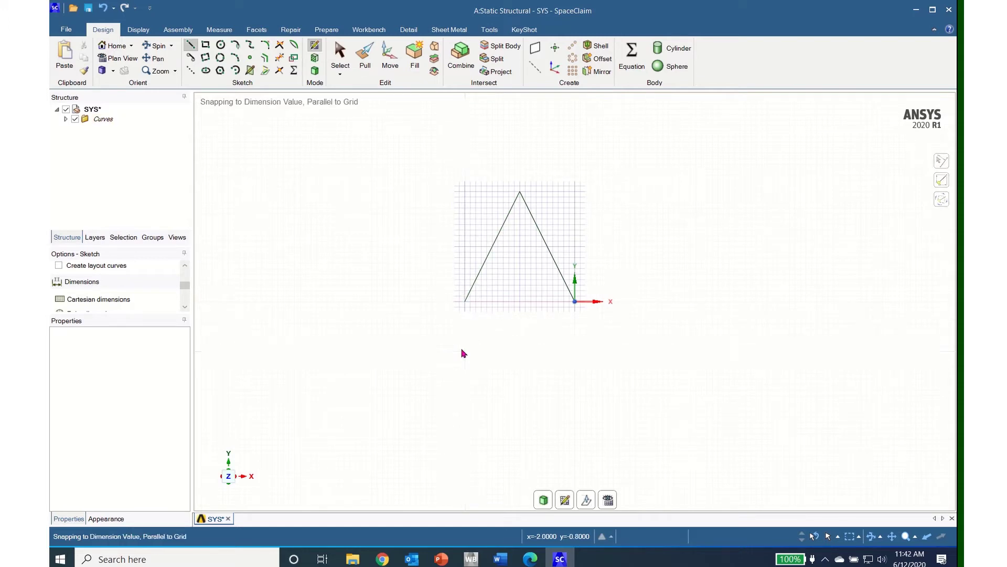
key(Escape)
In 3D mode, copy both sketched lines 3 m in the negative Z direction with the Move tool.
middle_drag(516, 336, 449, 343)
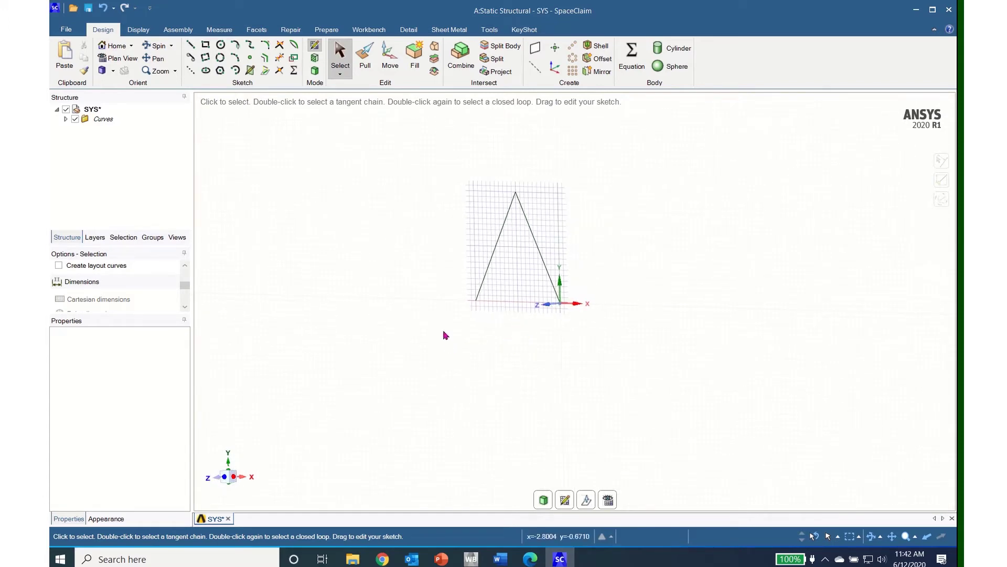
click(315, 72)
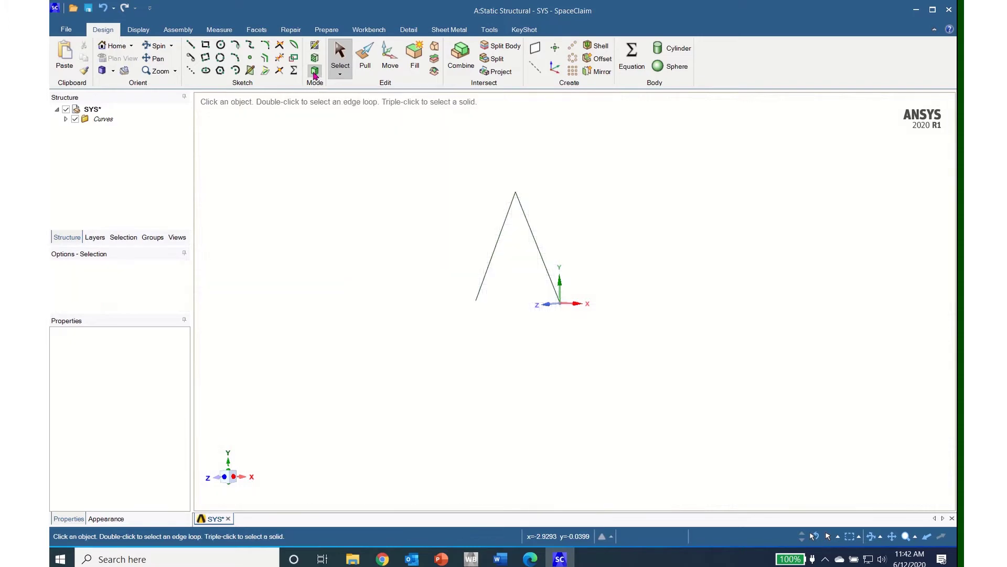
click(495, 255)
click(496, 255)
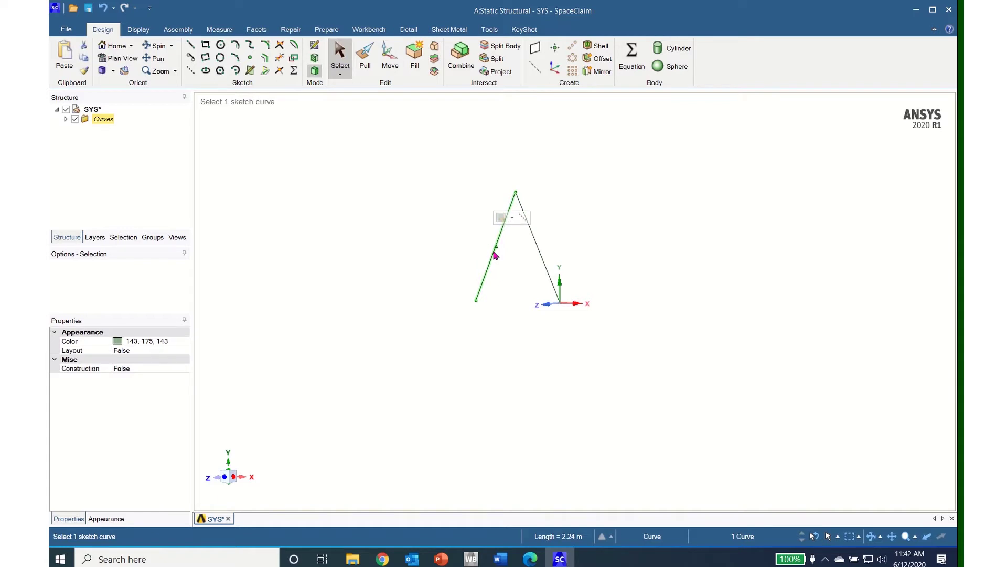
ctrl+click(545, 269)
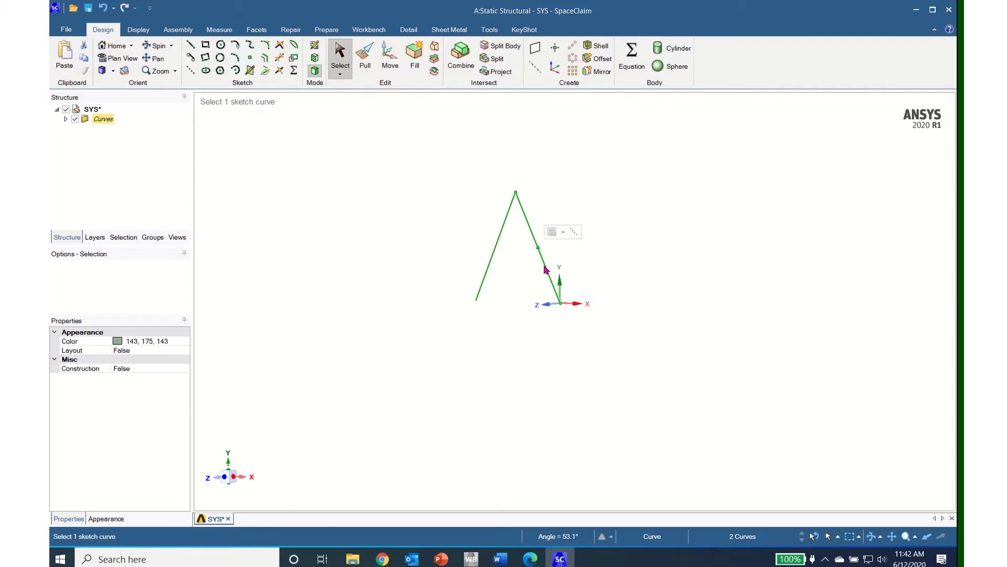
click(391, 58)
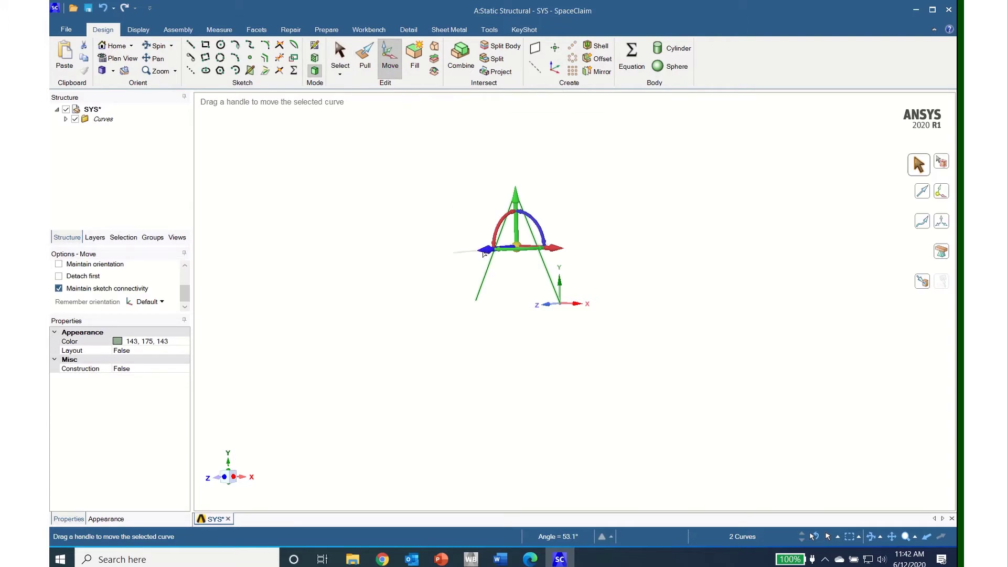
key(ctrl)
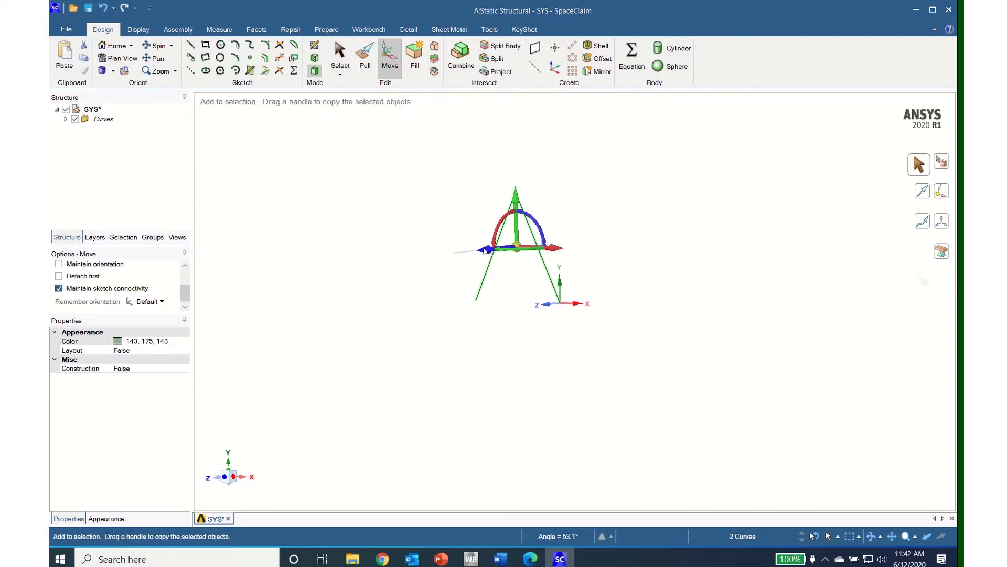
ctrl+drag(490, 251, 606, 214)
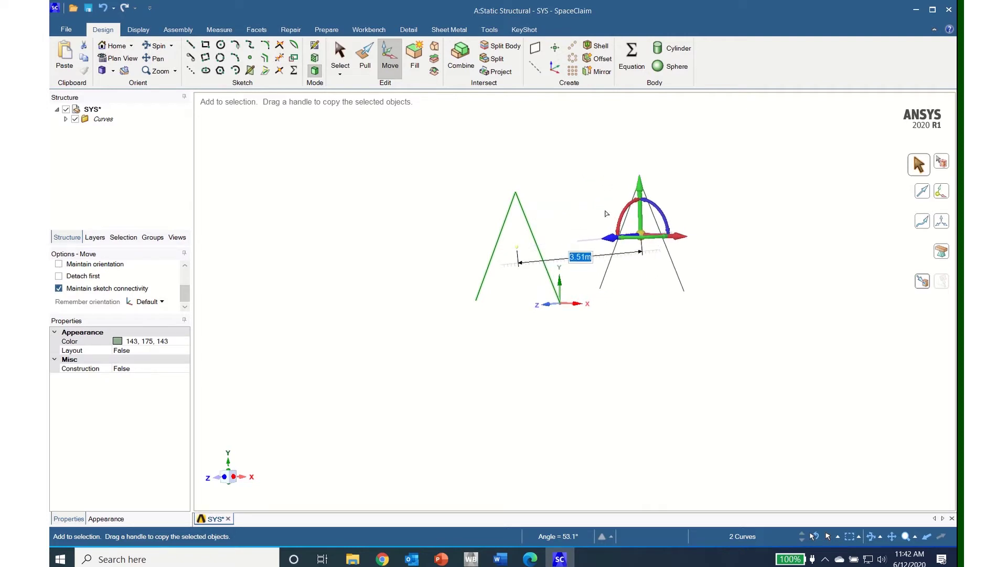
text(3)
key(Return)
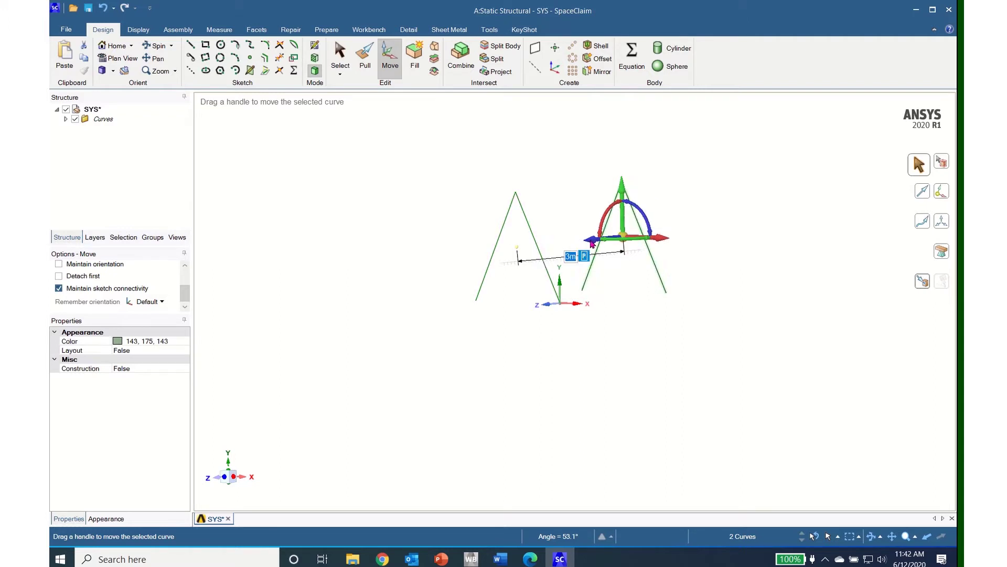
click(558, 382)
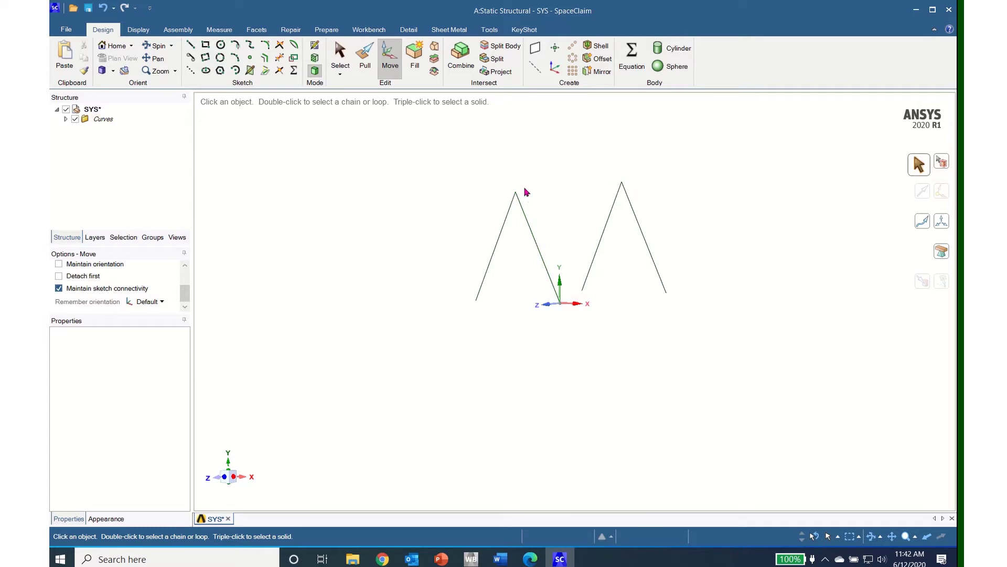
Join the peaks of the two inverted-V frames with a straight line using the Blend tool.
click(435, 47)
click(517, 204)
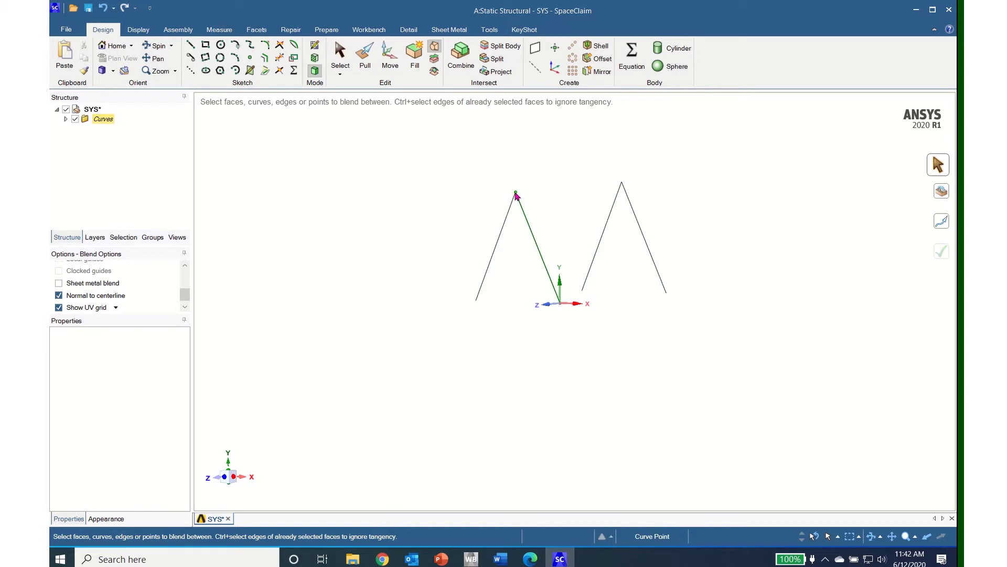
click(516, 195)
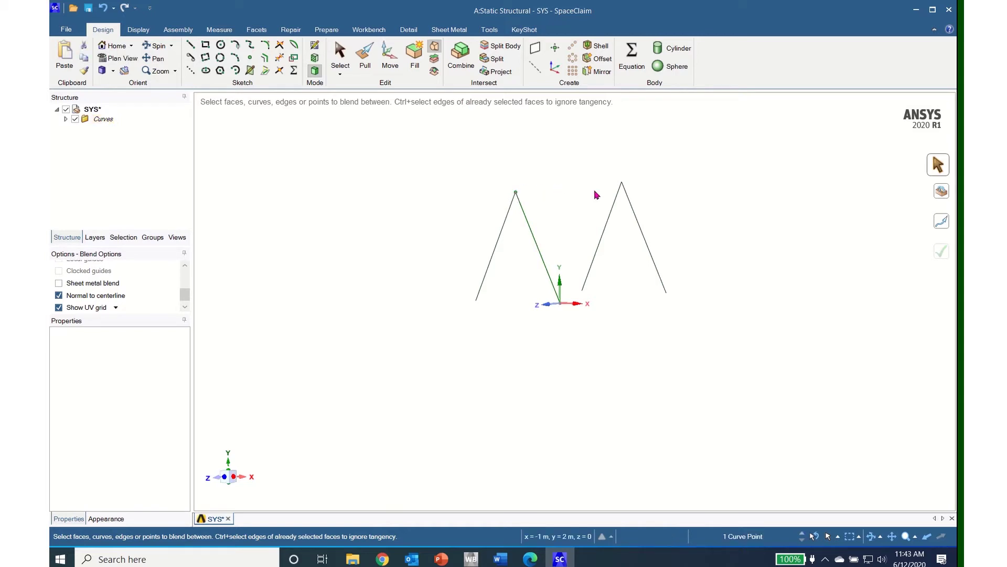
click(622, 184)
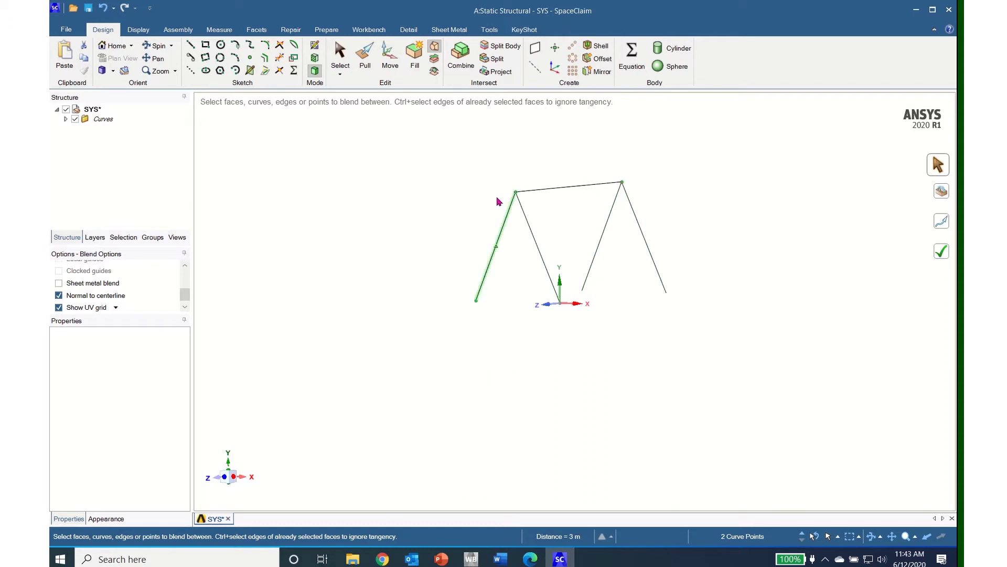
click(66, 119)
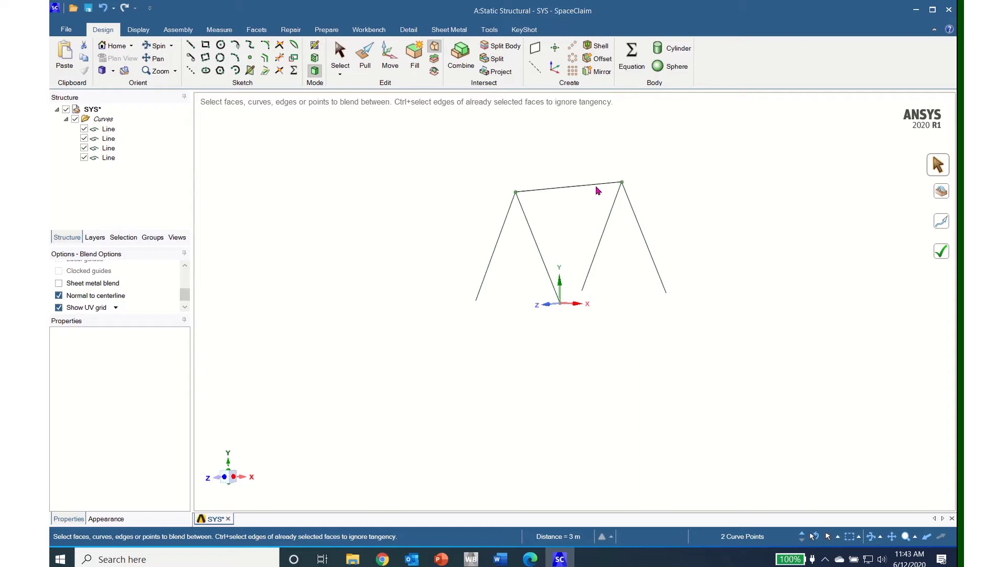
key(Return)
Select all five lines and copy them 2 m in the positive X direction with the Move tool.
click(109, 130)
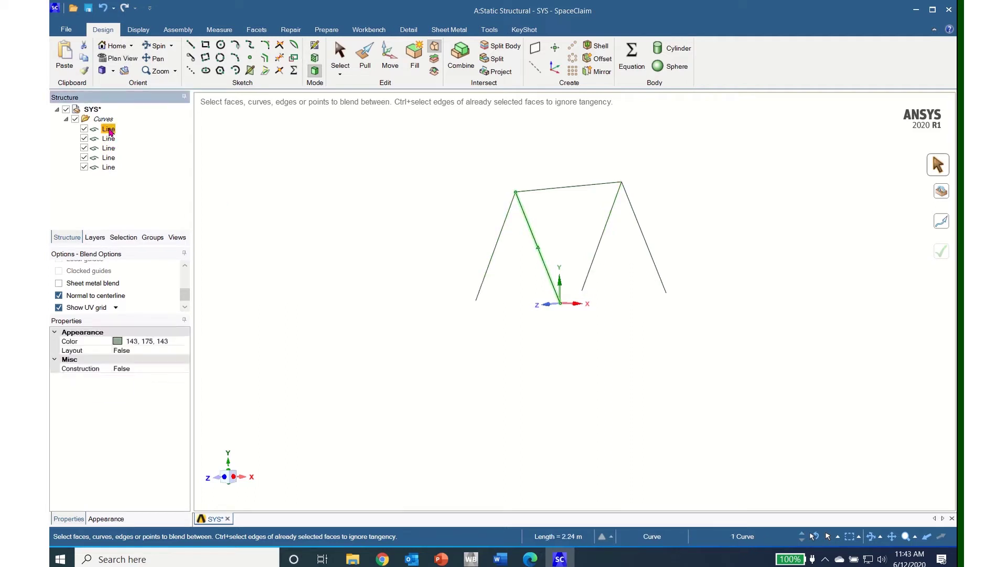
shift+click(109, 167)
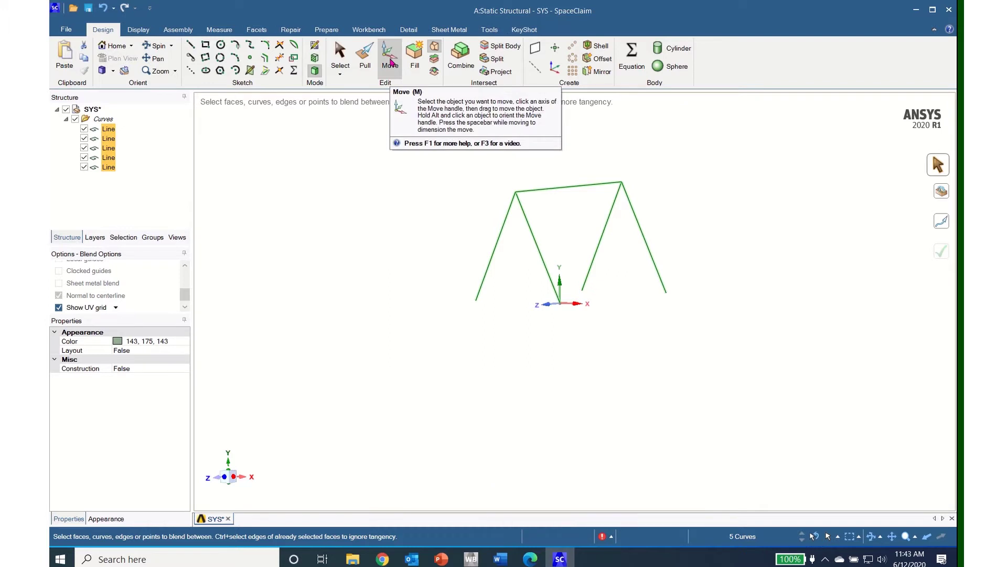
click(391, 62)
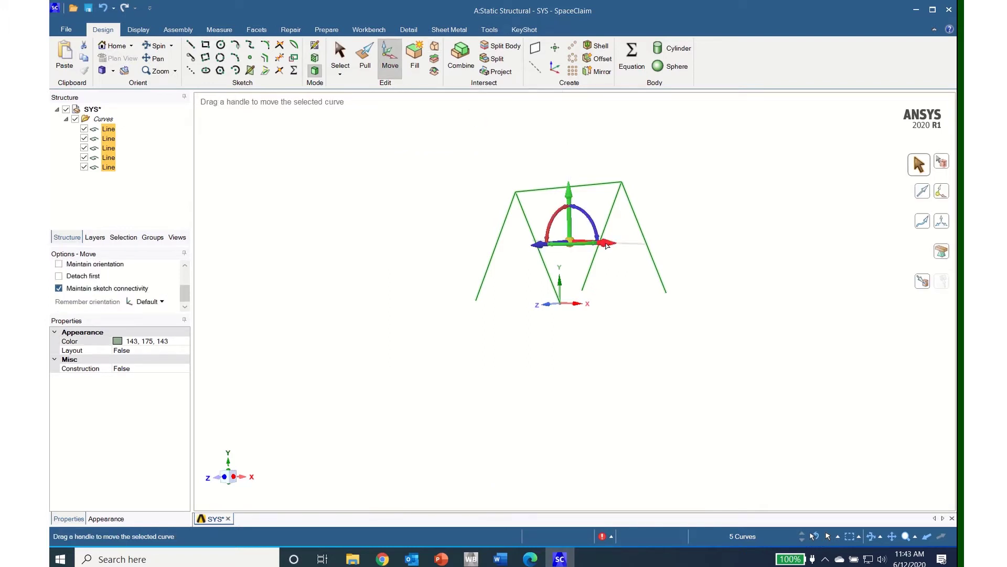
key(ctrl)
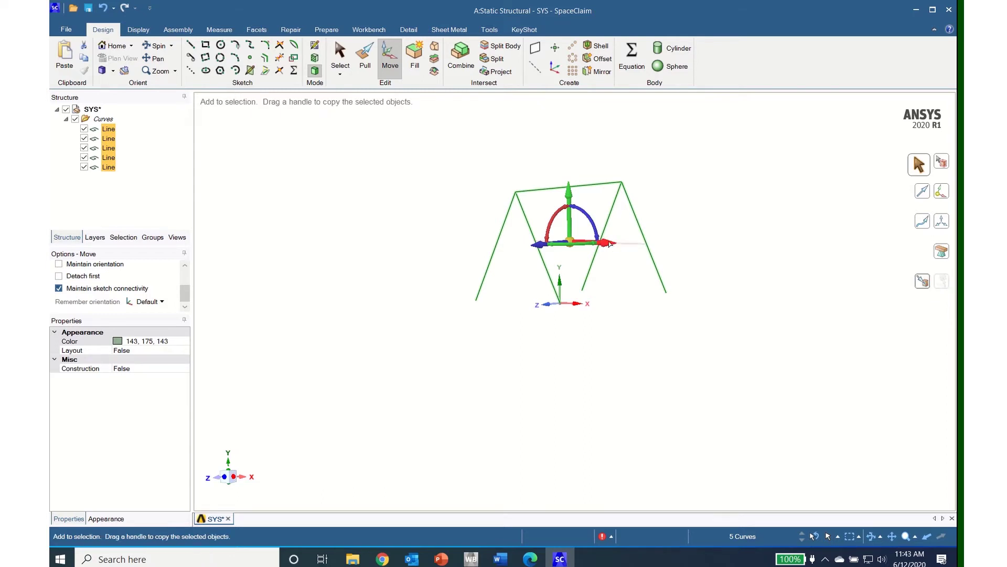
ctrl+drag(610, 243, 688, 250)
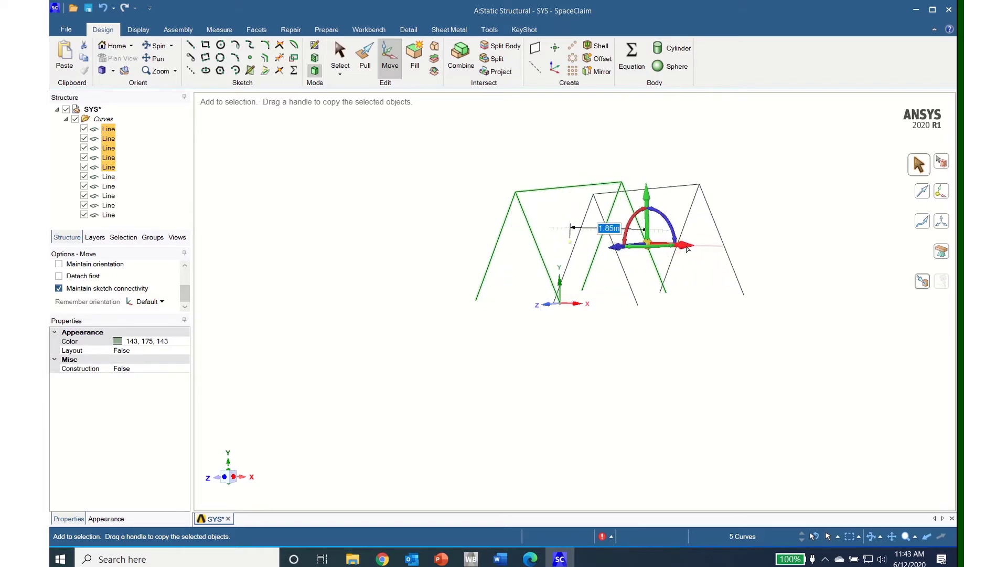
text(2)
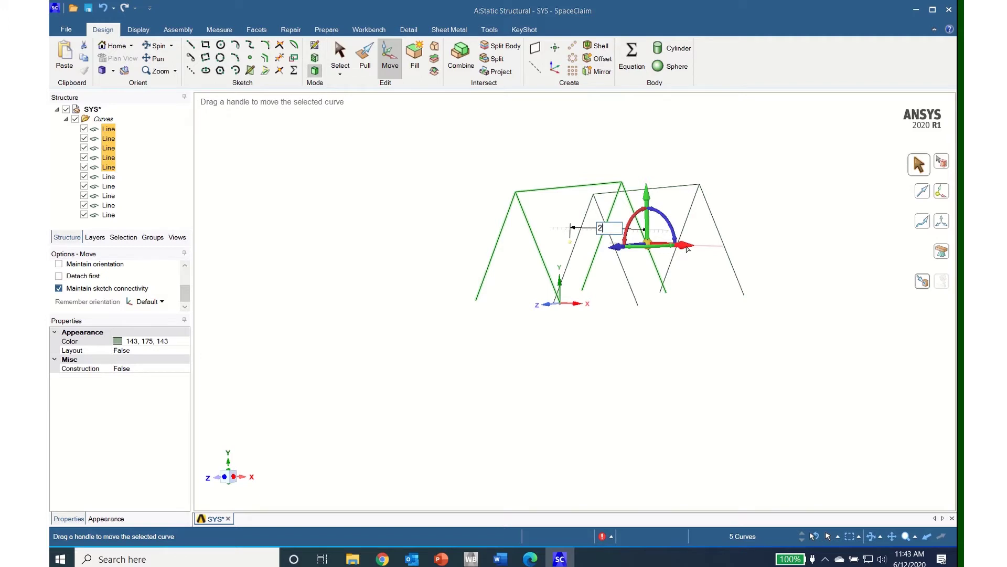
key(Return)
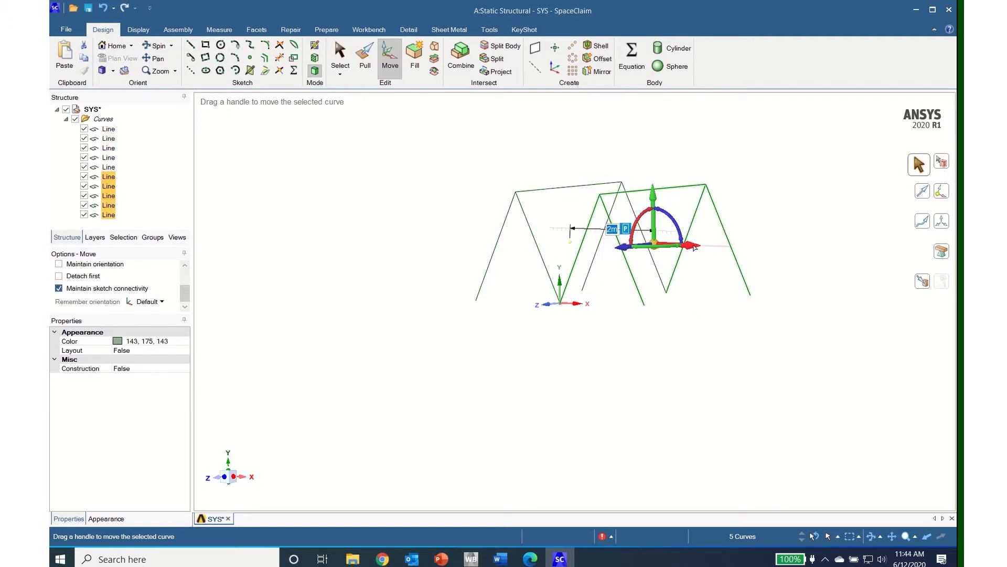
Make two further copies of the five-line frame along X, at 4 m and 6 m from the original, and clear the selection.
ctrl+drag(694, 247, 780, 239)
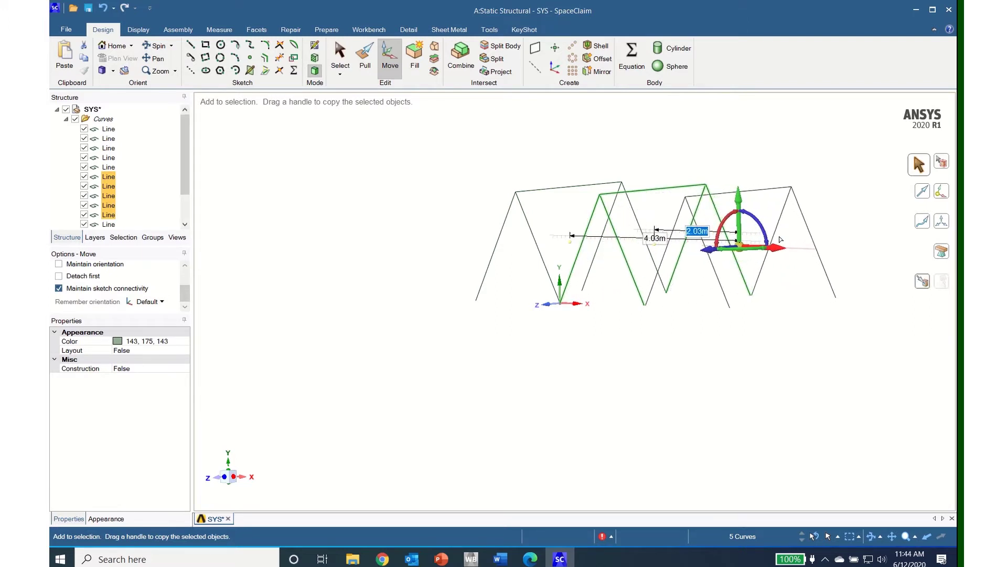
text(4)
key(Return)
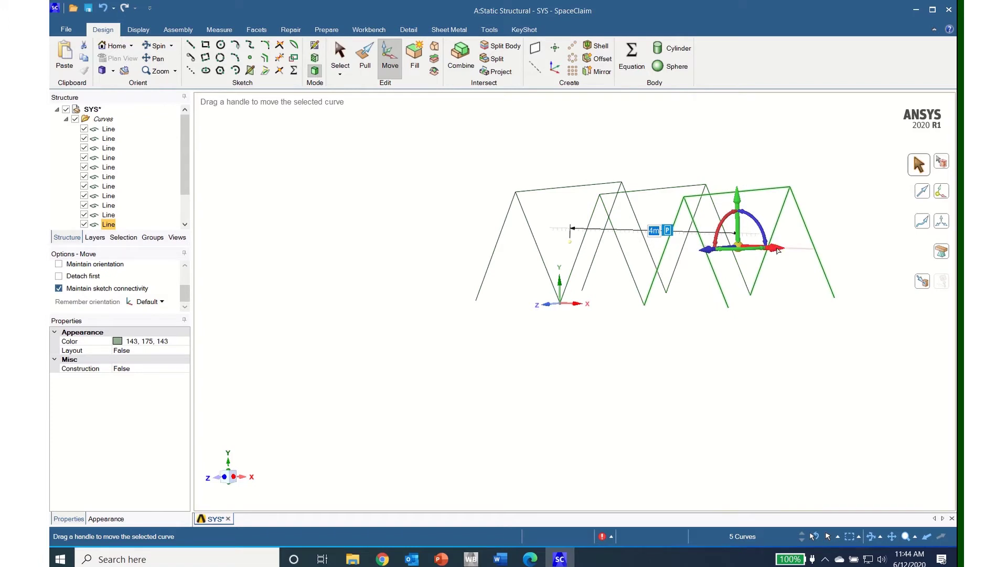
ctrl+drag(778, 250, 865, 249)
text(2.06)
key(Return)
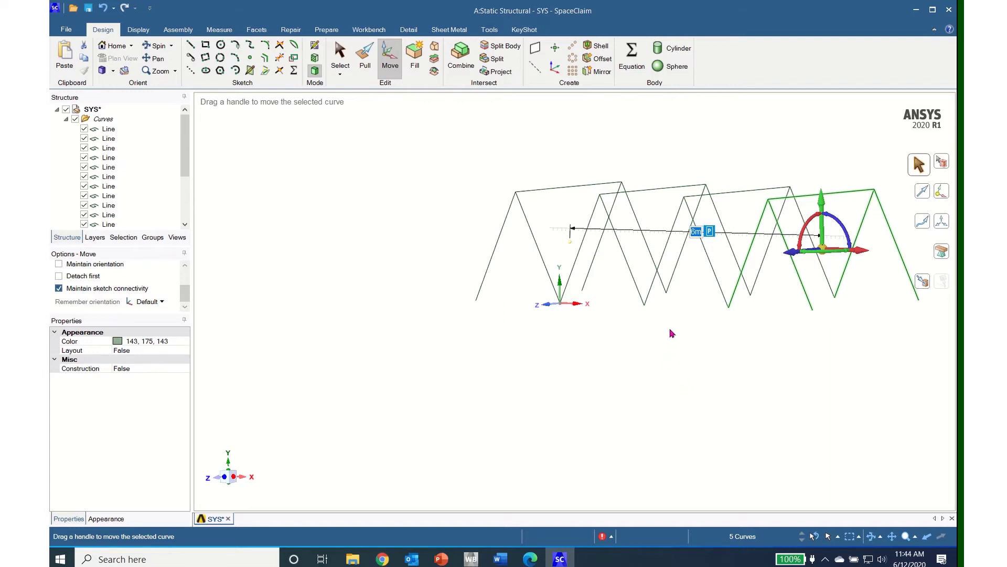
ctrl+middle_drag(673, 333, 512, 367)
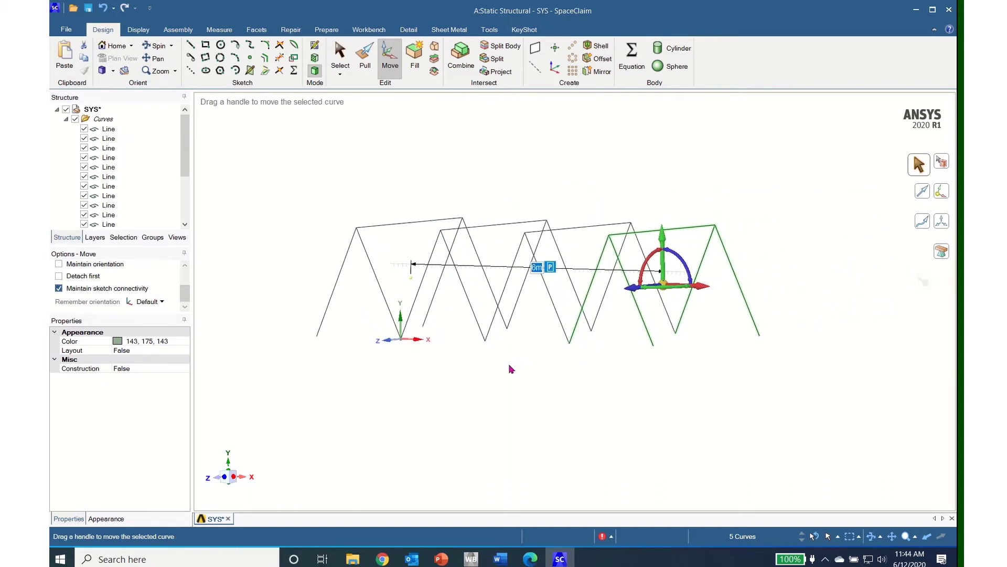
click(510, 368)
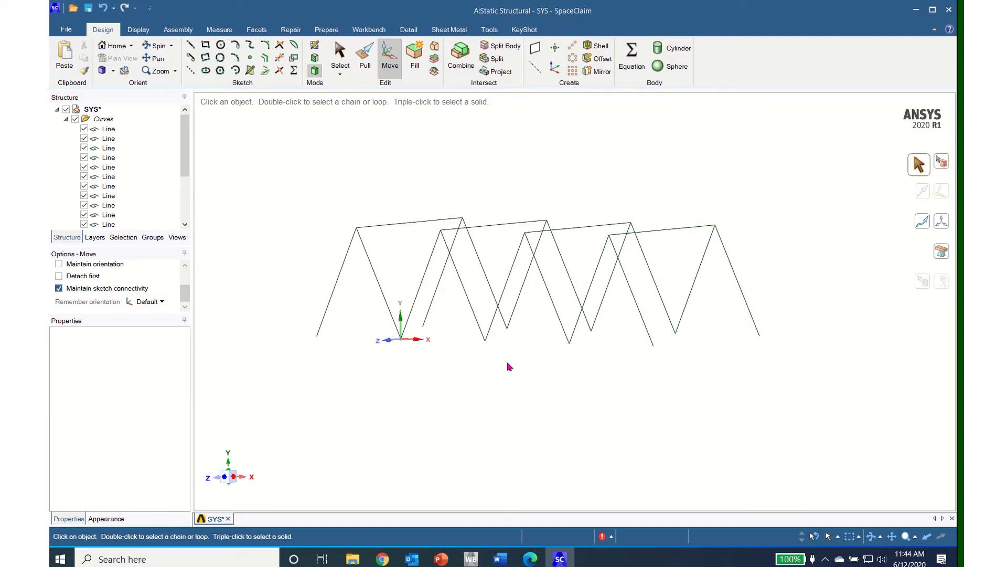
Start a sketch on the horizontal plane through the lower ends of the truss lines.
middle_drag(556, 376, 526, 410)
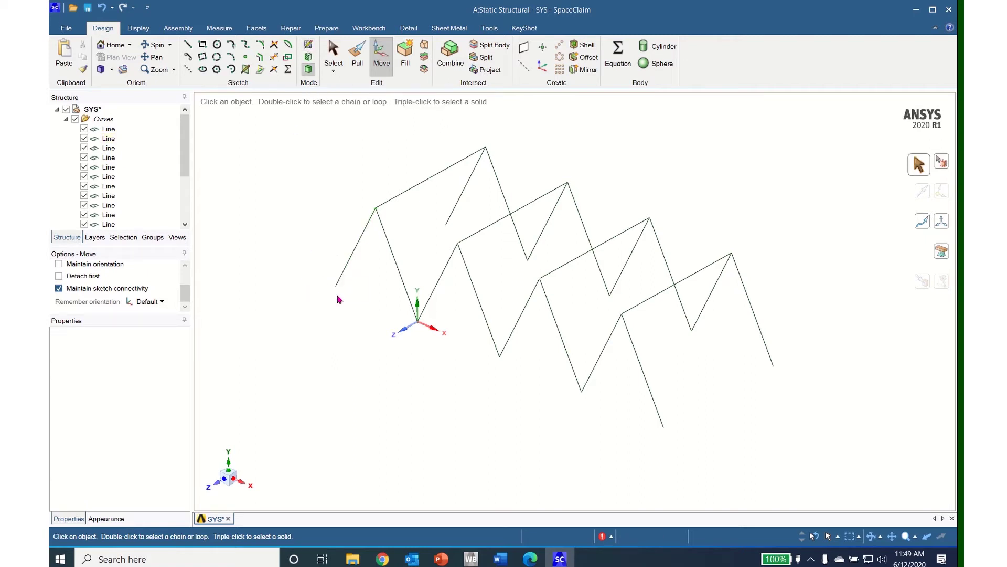
click(308, 45)
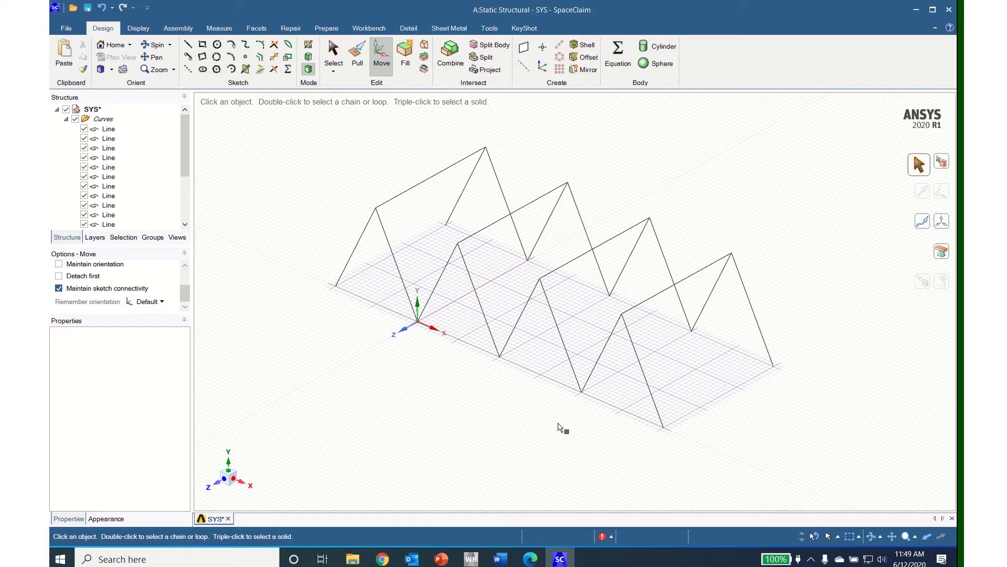
key(ctrl+z)
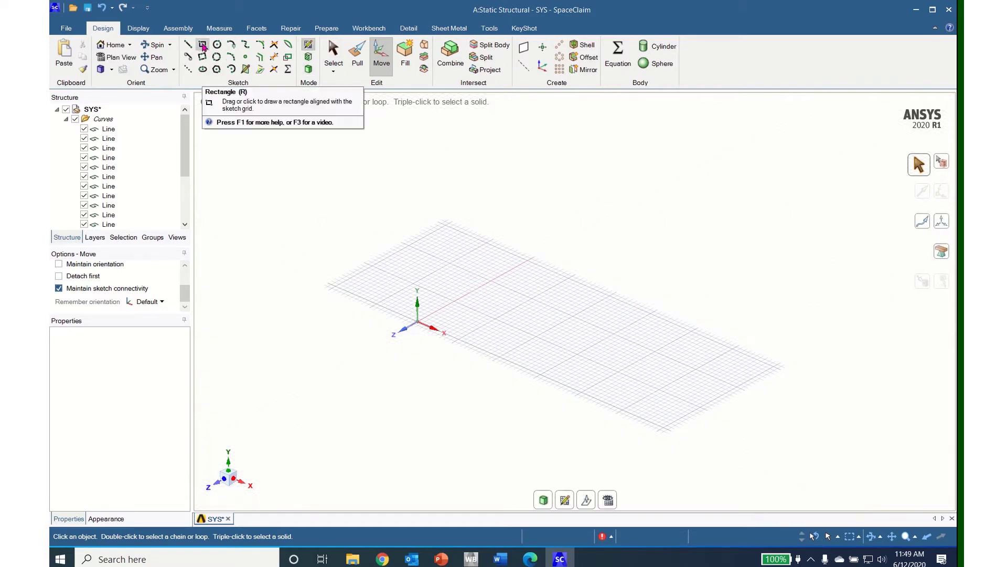
Draw a 3 m by 8 m rectangle from the lower end of the first front line and return to 3D mode to form the base surface.
click(202, 45)
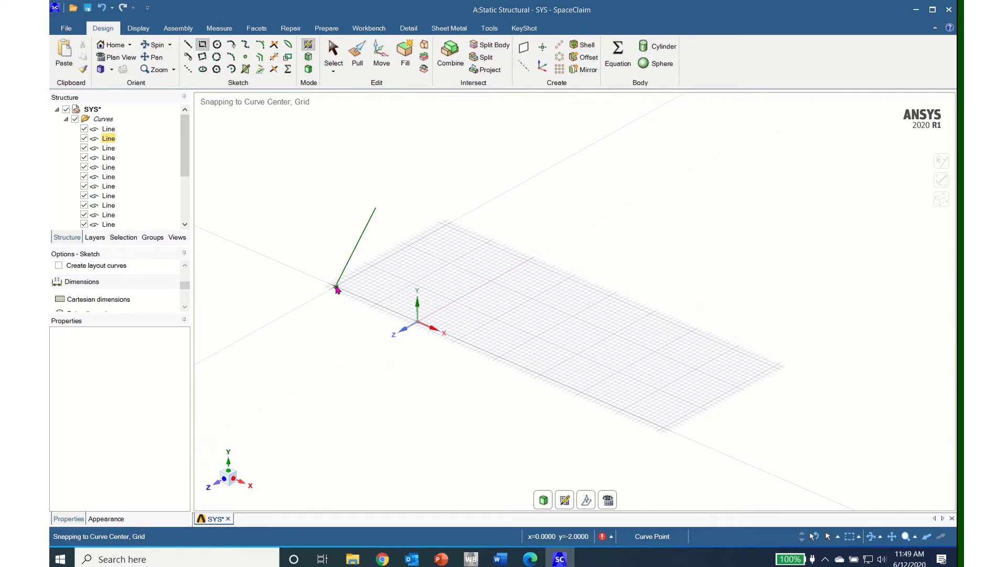
click(336, 289)
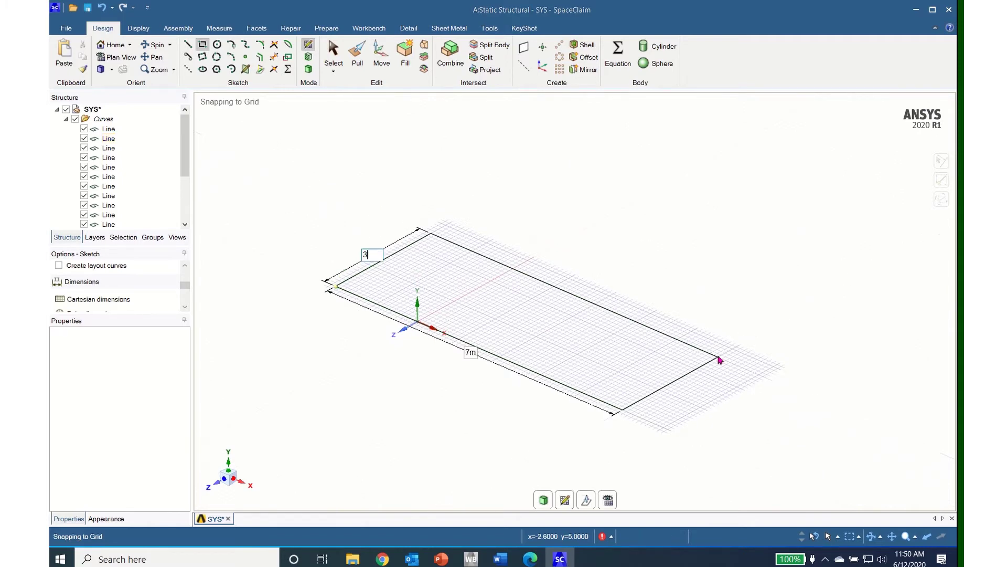
text(3)
key(Tab)
key(Tab)
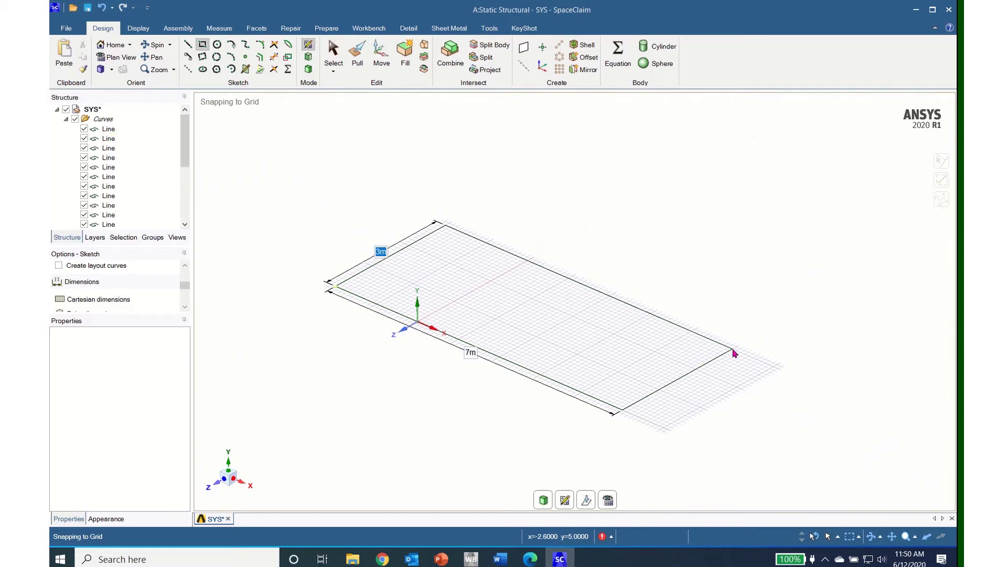
key(Tab)
text(8)
key(Return)
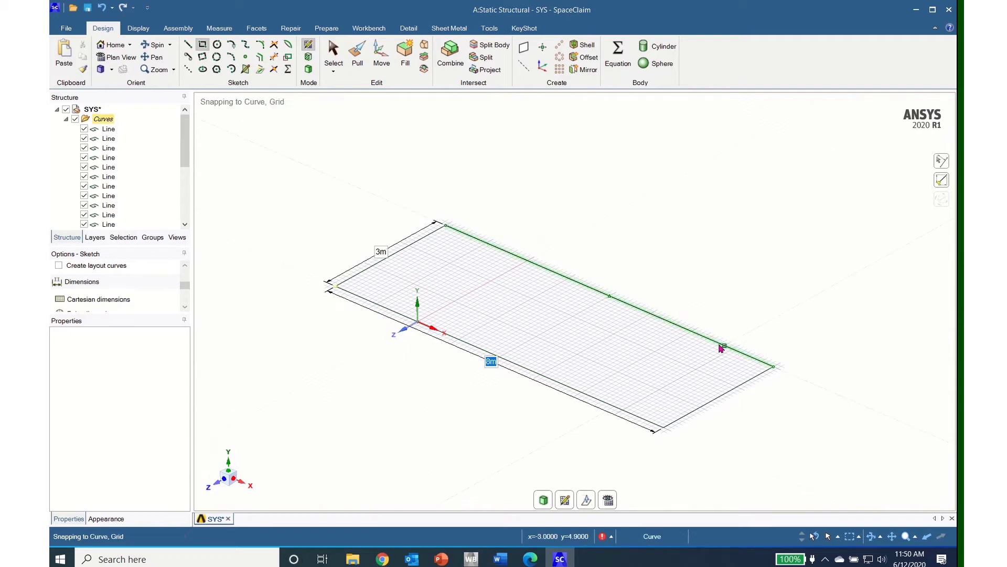
click(308, 71)
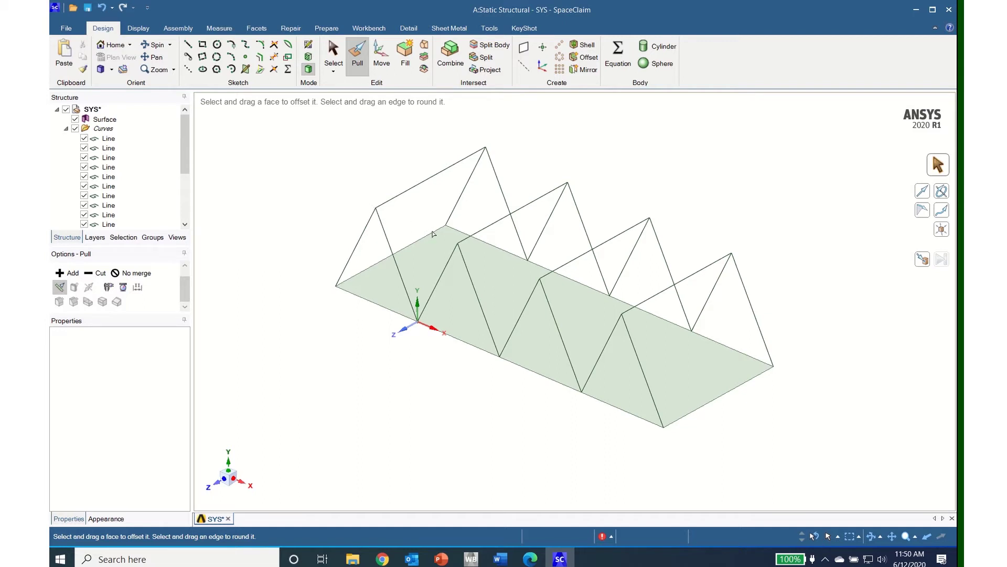
click(464, 252)
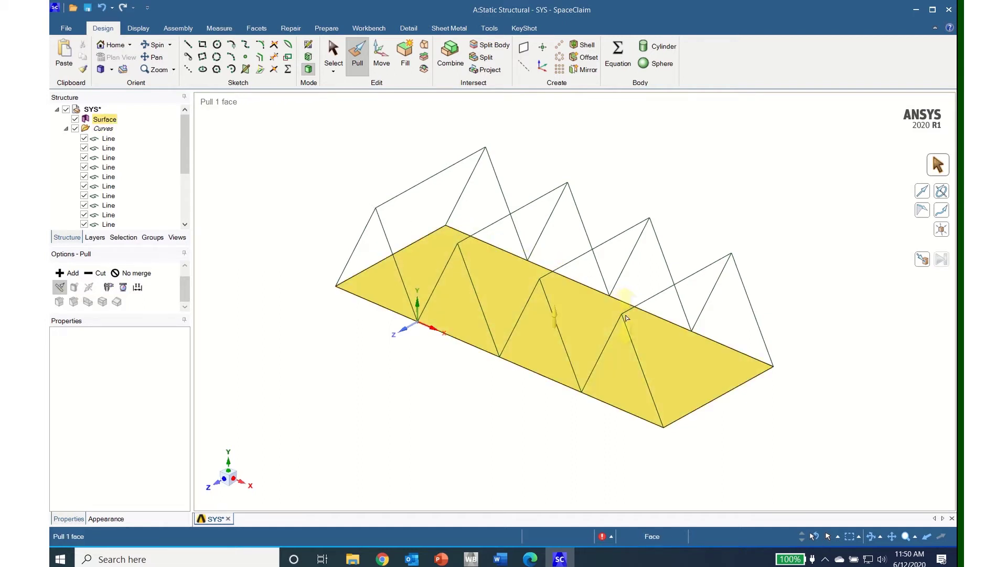
click(77, 139)
key(Escape)
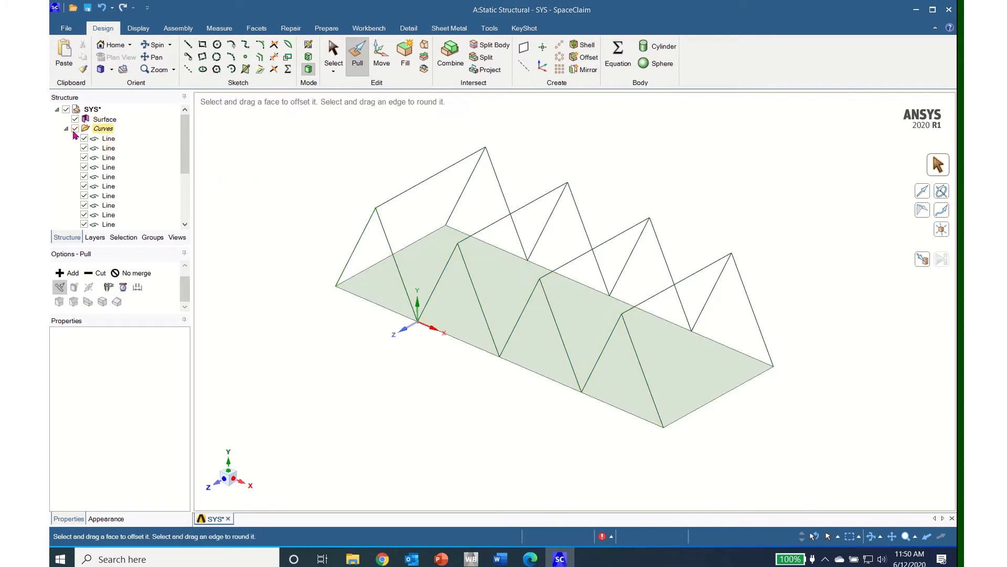
Start a line sketch on the base surface's plane and move the sketch grid up to the height of the truss peaks.
click(189, 46)
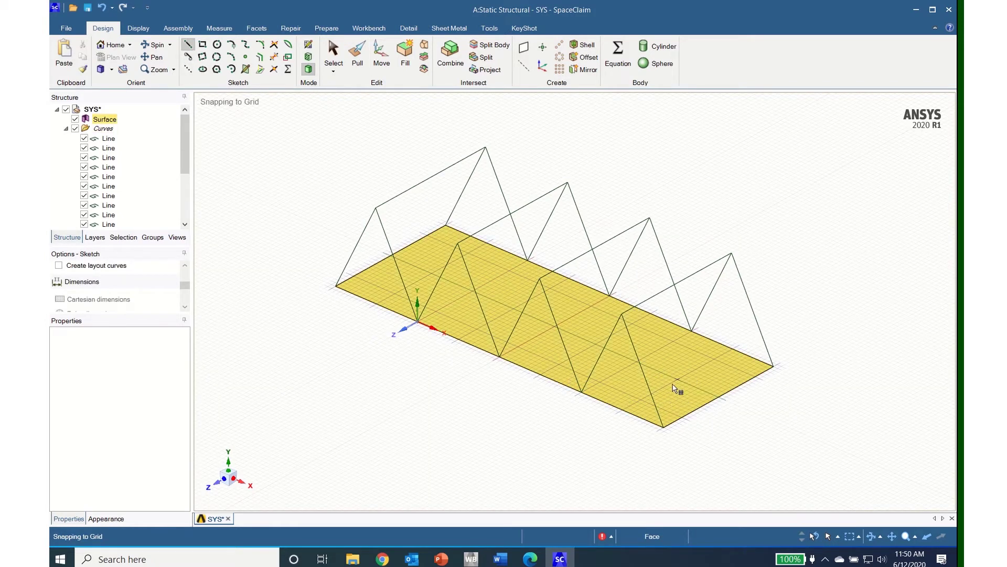
right_click(690, 437)
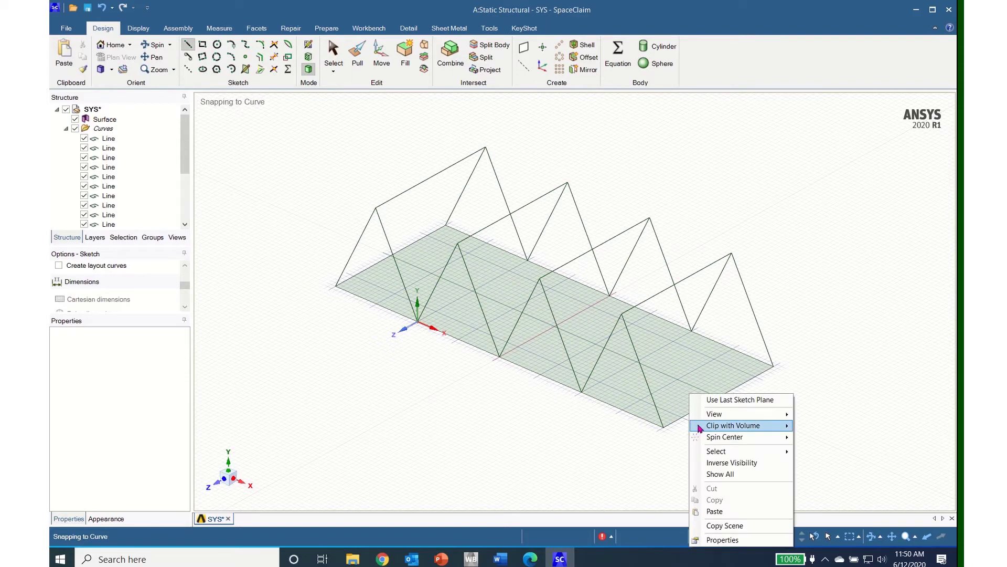
click(684, 423)
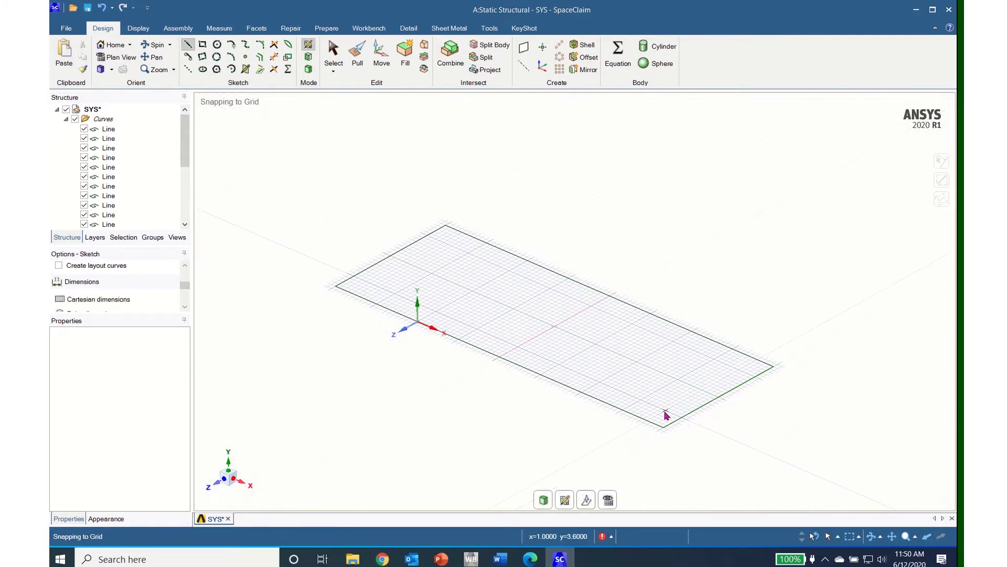
right_click(662, 409)
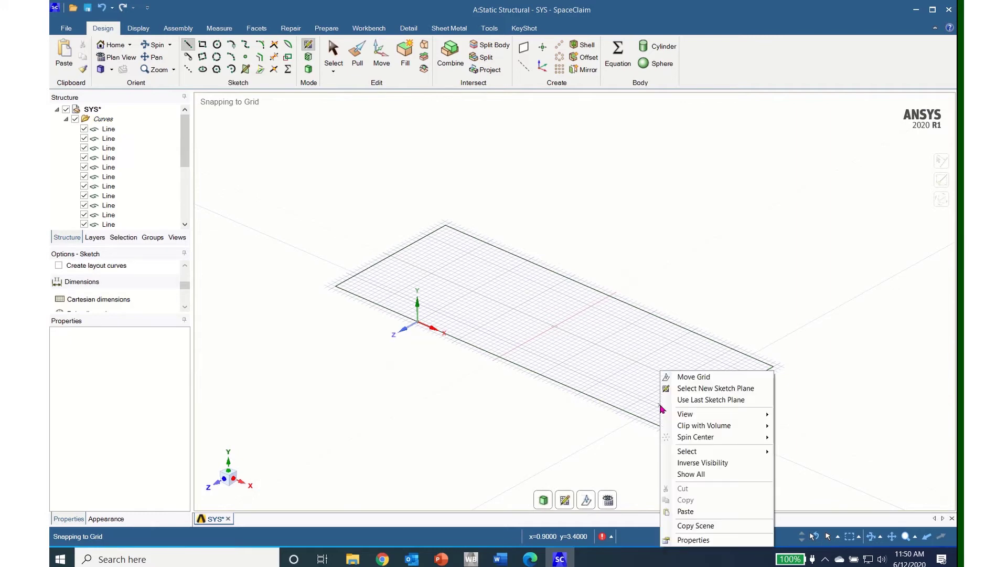
click(692, 378)
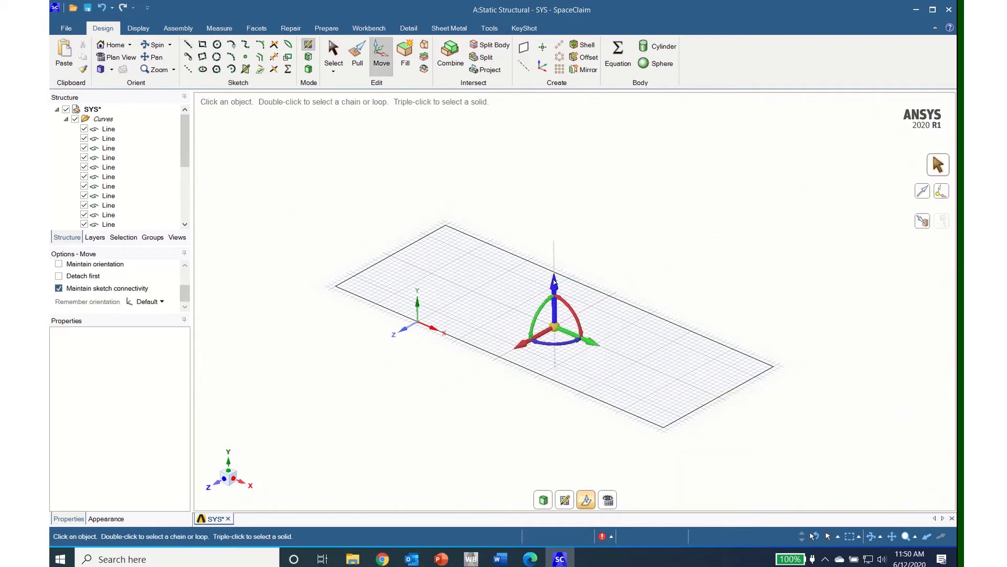
drag(559, 283, 556, 186)
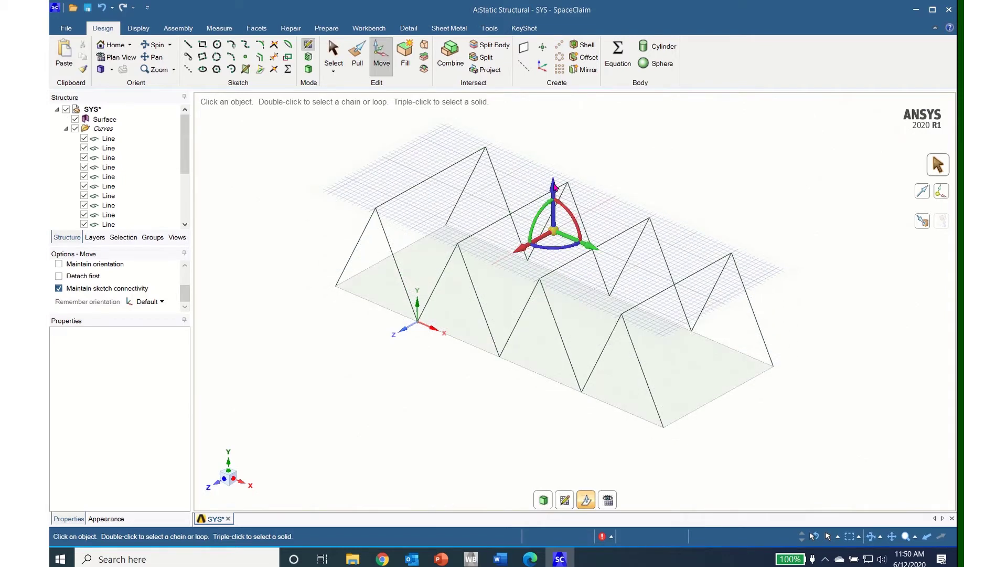
Draw three connected 2 m lines along X joining the four front peaks of the truss.
click(188, 44)
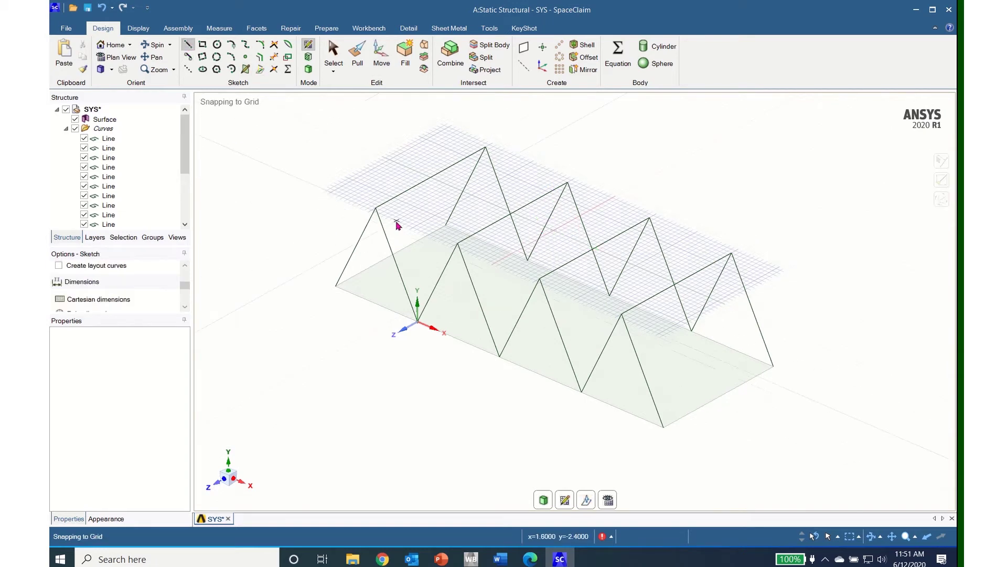
click(378, 211)
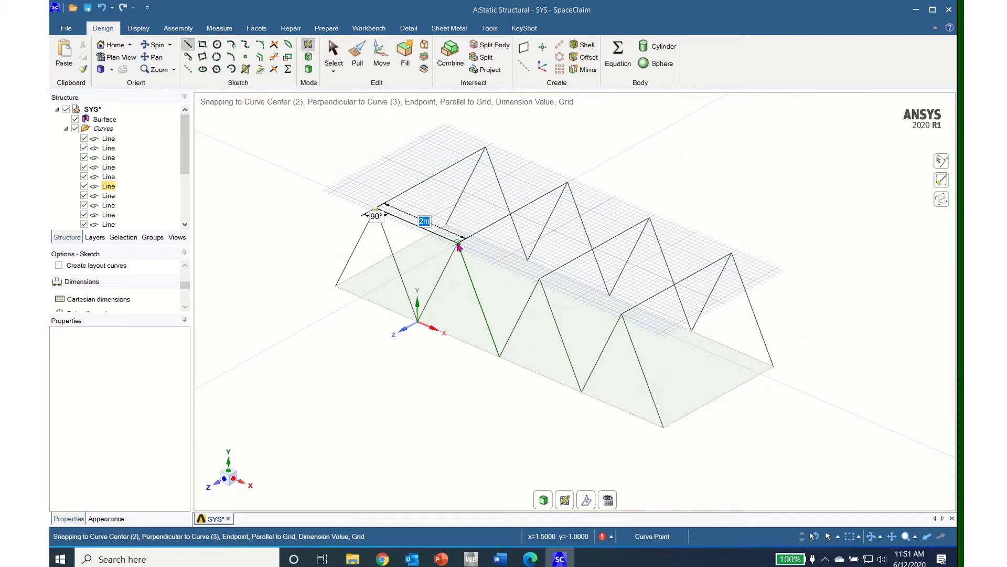
click(458, 244)
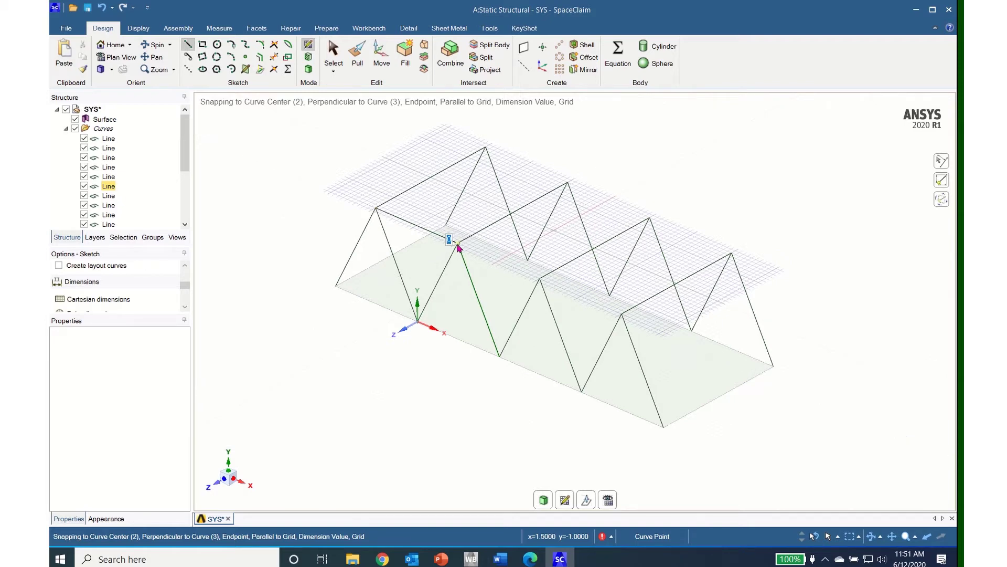
click(541, 280)
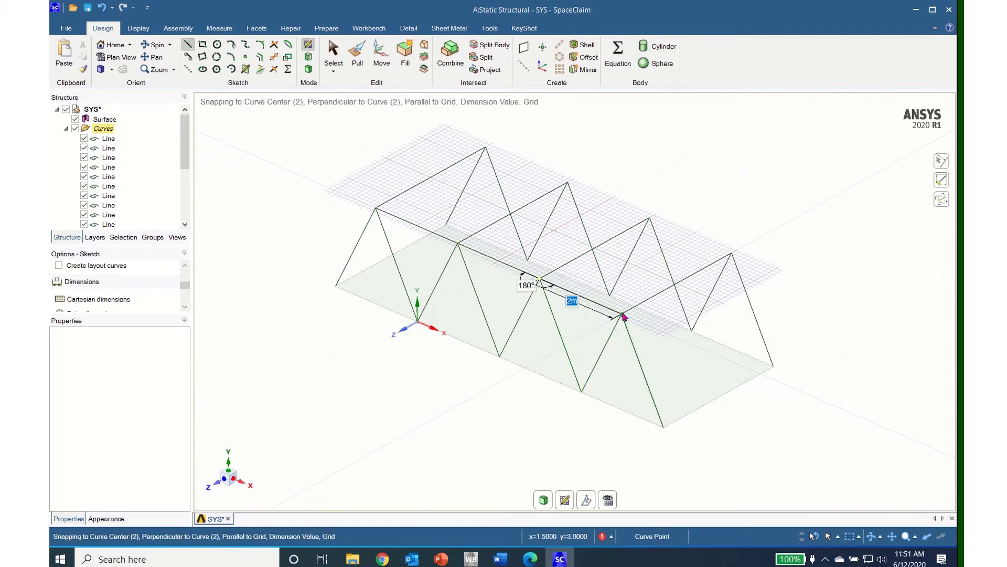
click(624, 316)
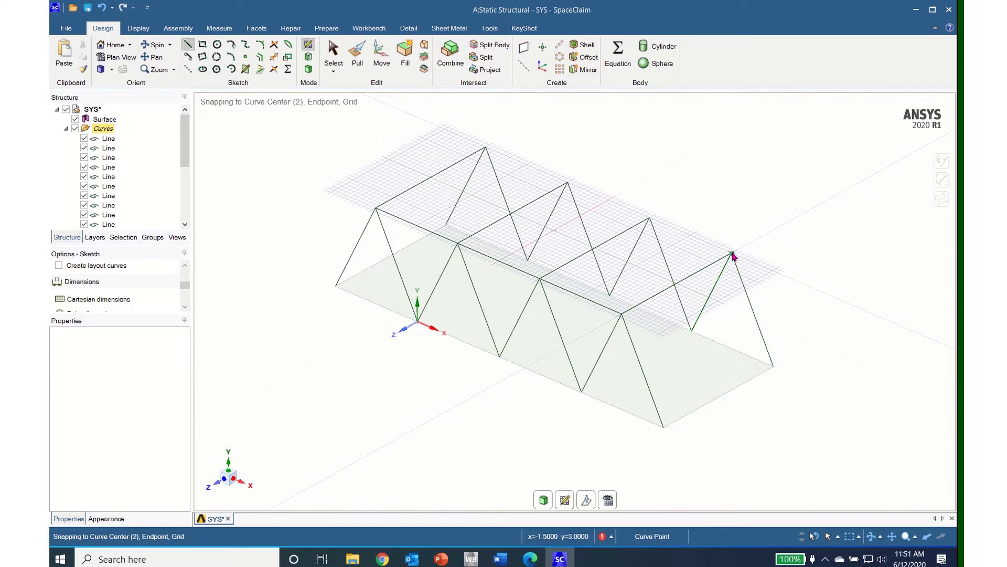
Draw three connected 2 m lines joining the four rear peaks of the truss and leave the Line tool.
click(732, 254)
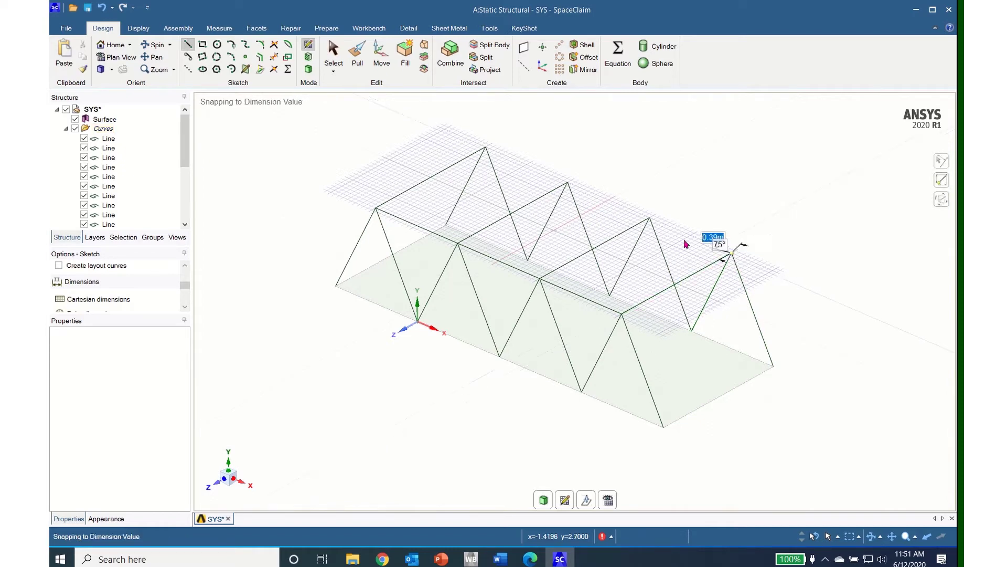
click(650, 220)
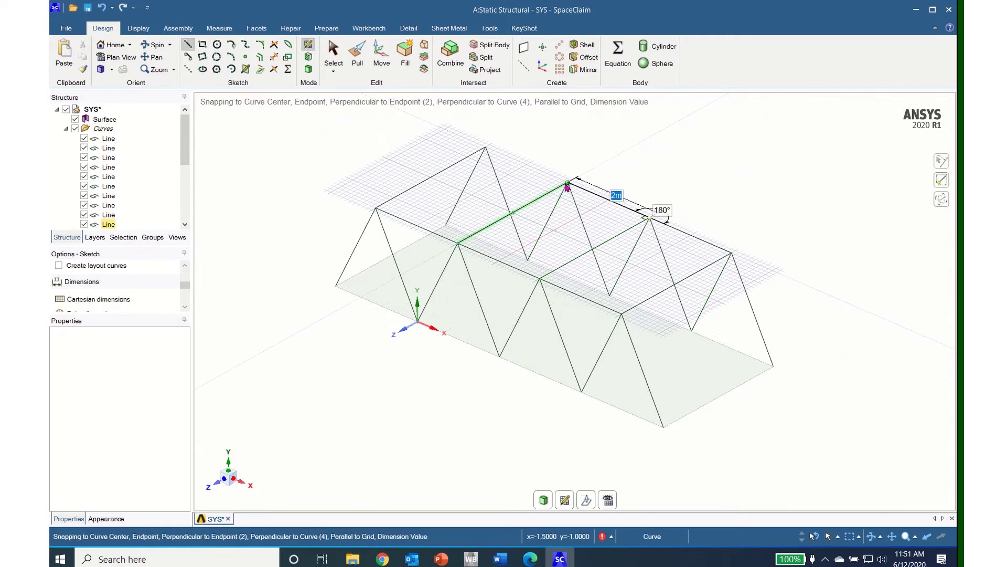
click(568, 183)
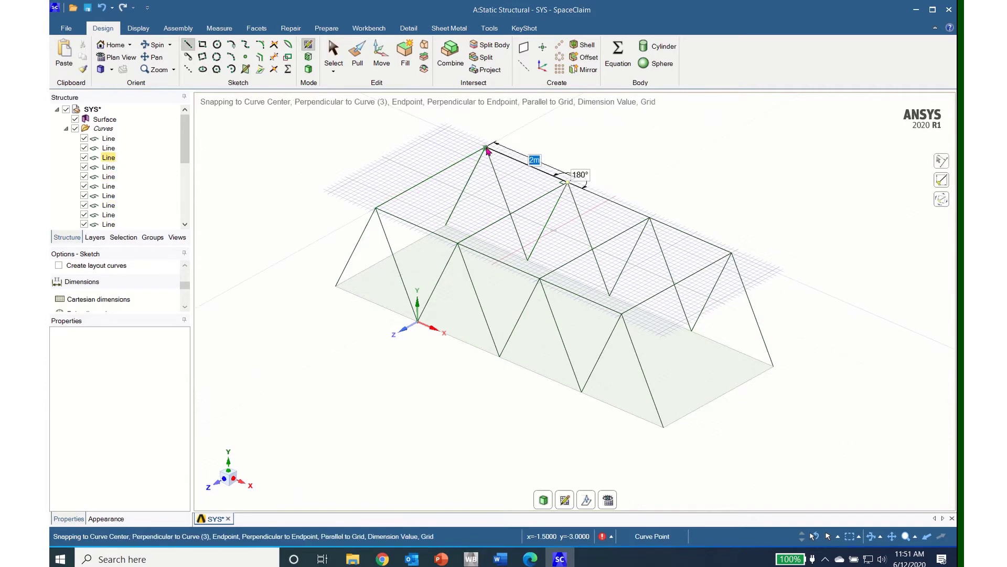
click(487, 149)
key(Escape)
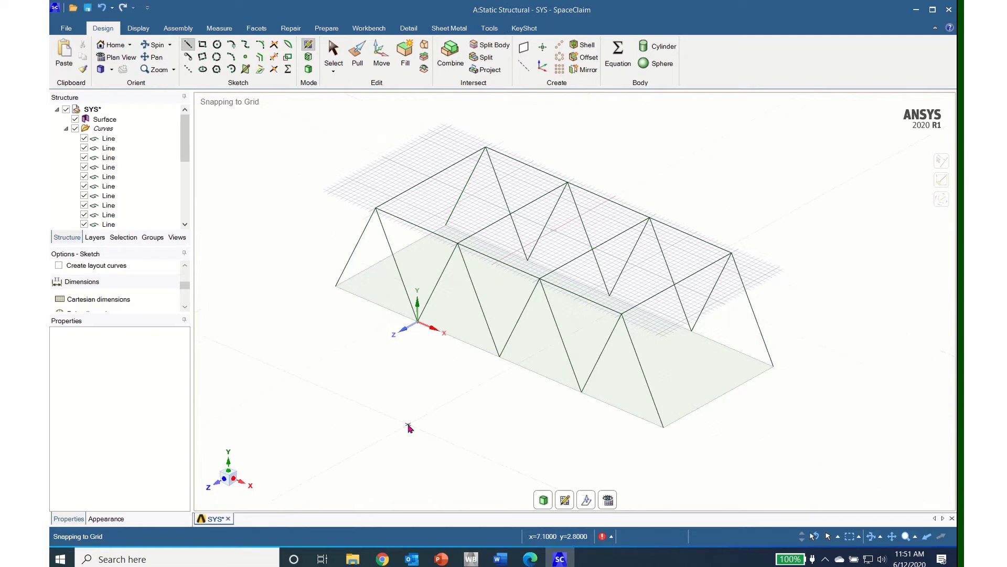
mouse_move(411, 429)
middle_down()
mouse_move(411, 416)
mouse_move(425, 422)
middle_up()
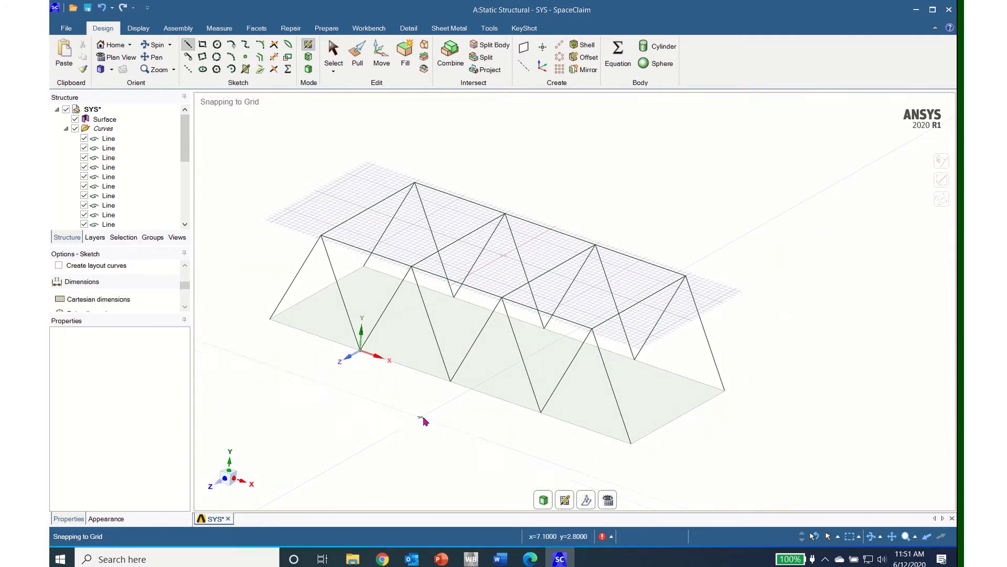
key(s)
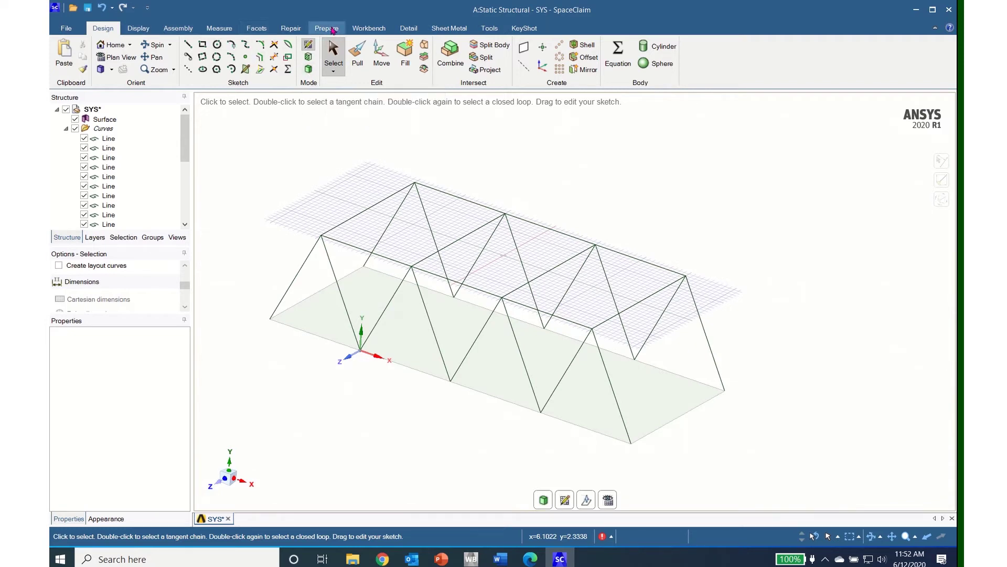
Insert a Rectangle beam profile into the design and open that profile for editing.
click(332, 30)
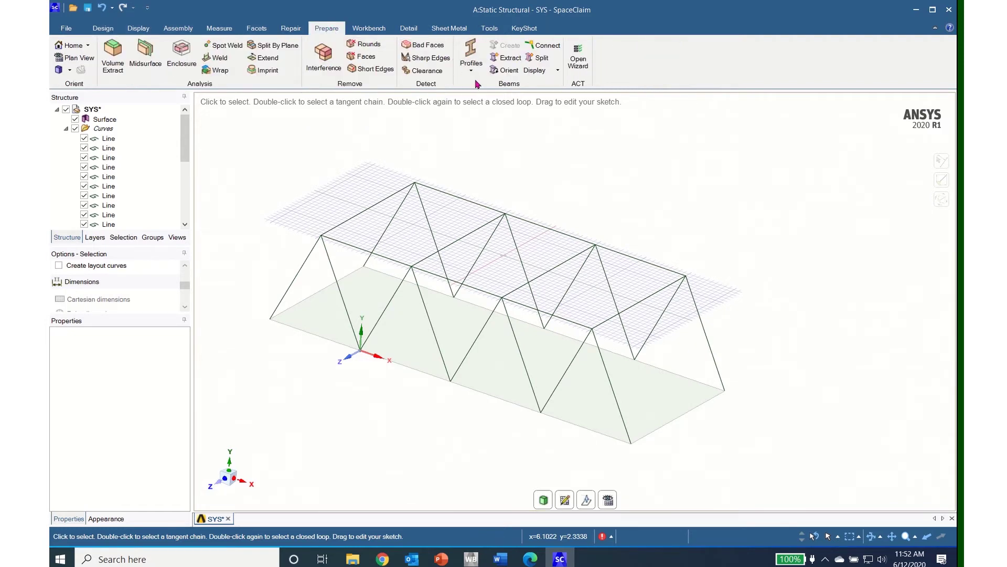
click(471, 63)
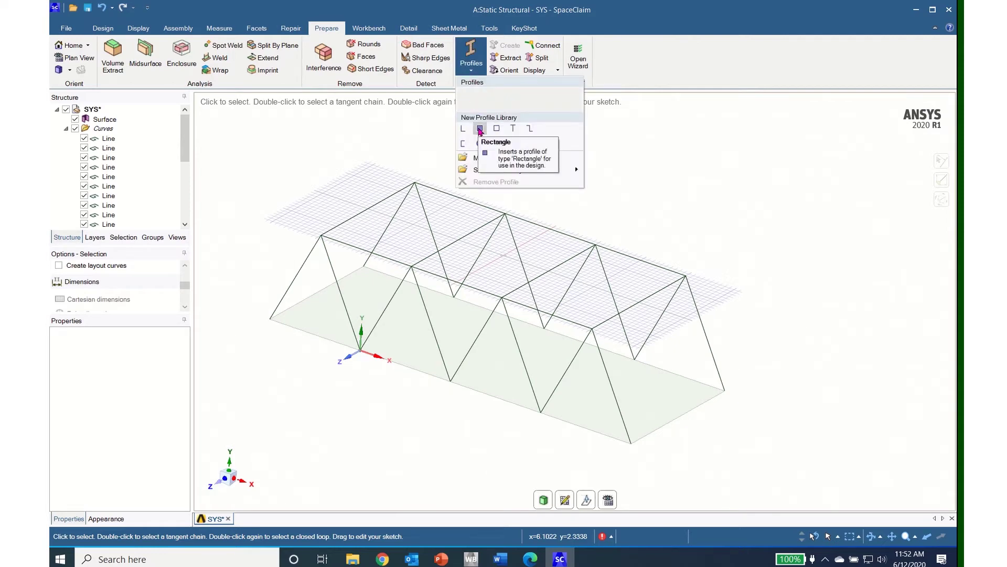
click(480, 130)
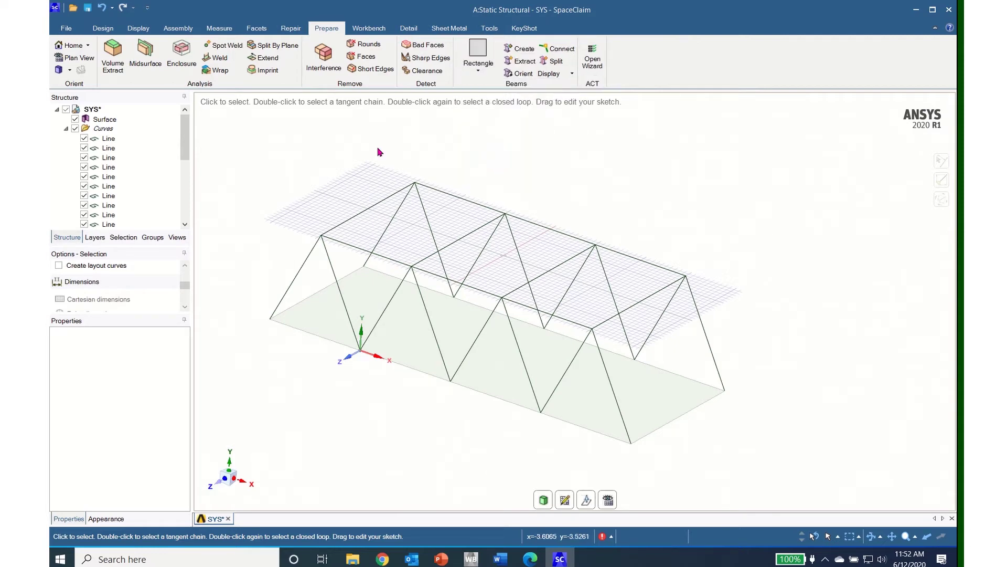
drag(185, 151, 185, 209)
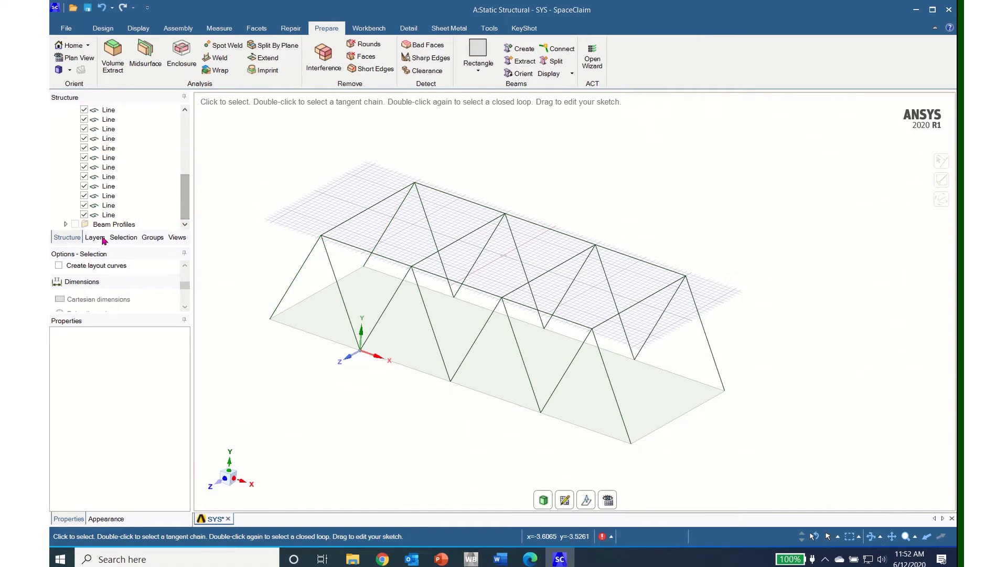
click(66, 225)
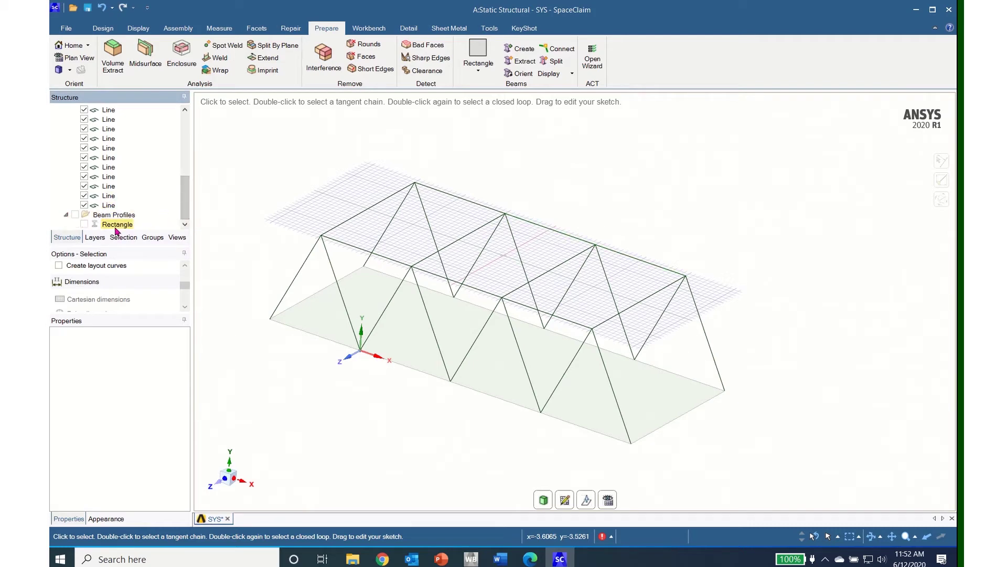
right_click(115, 226)
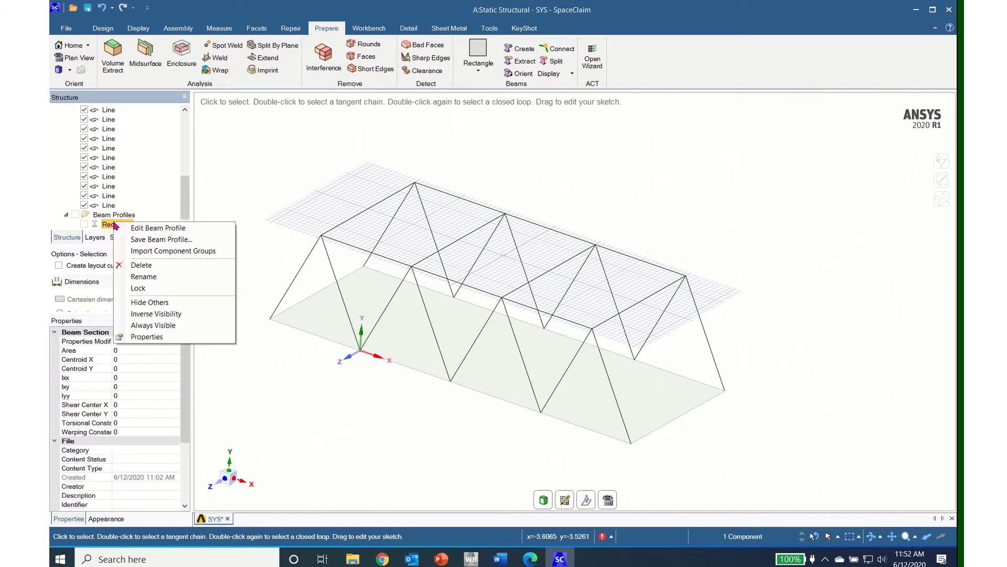
click(141, 228)
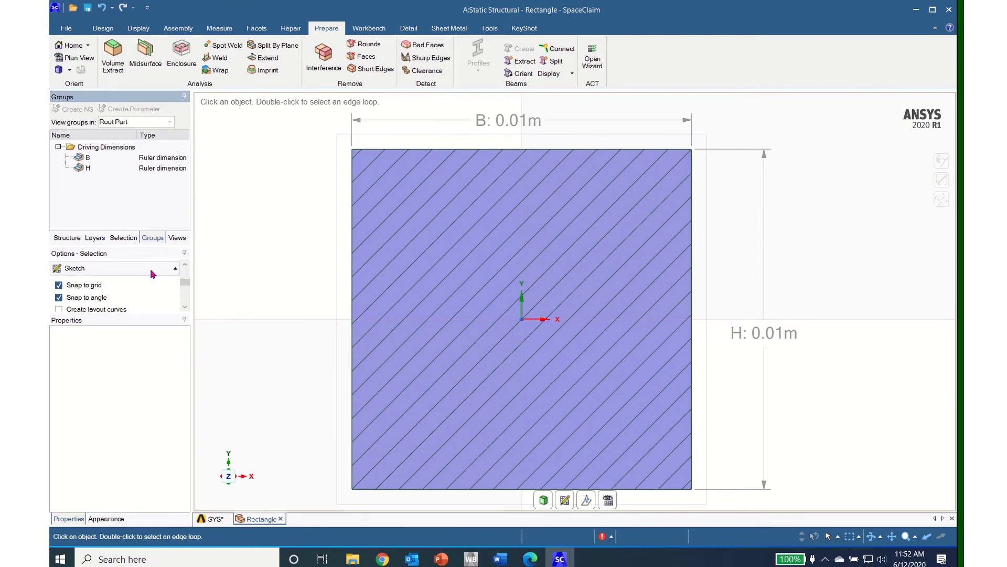
Set the rectangle profile's driving dimensions B and H to 0.05 m each.
click(163, 162)
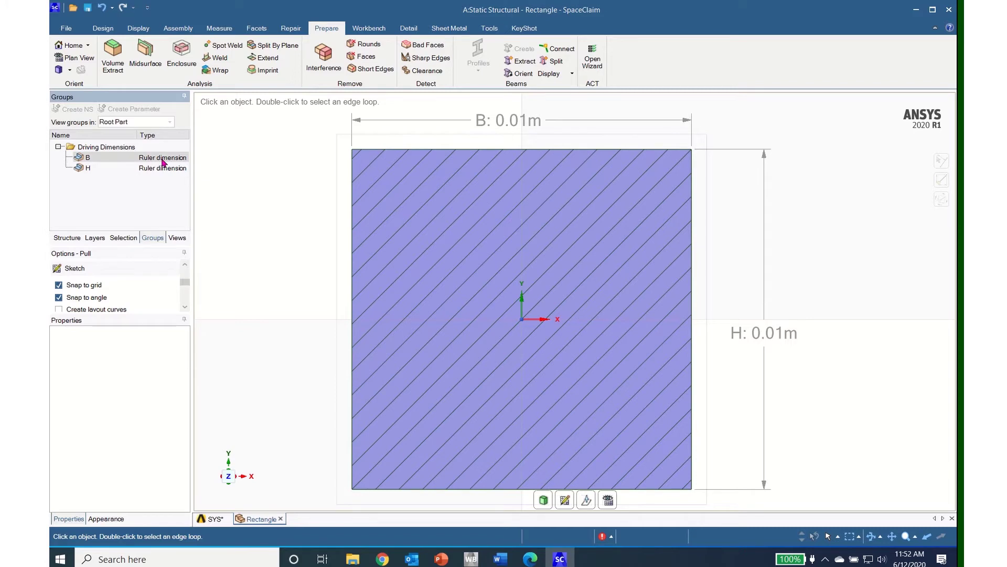
click(157, 182)
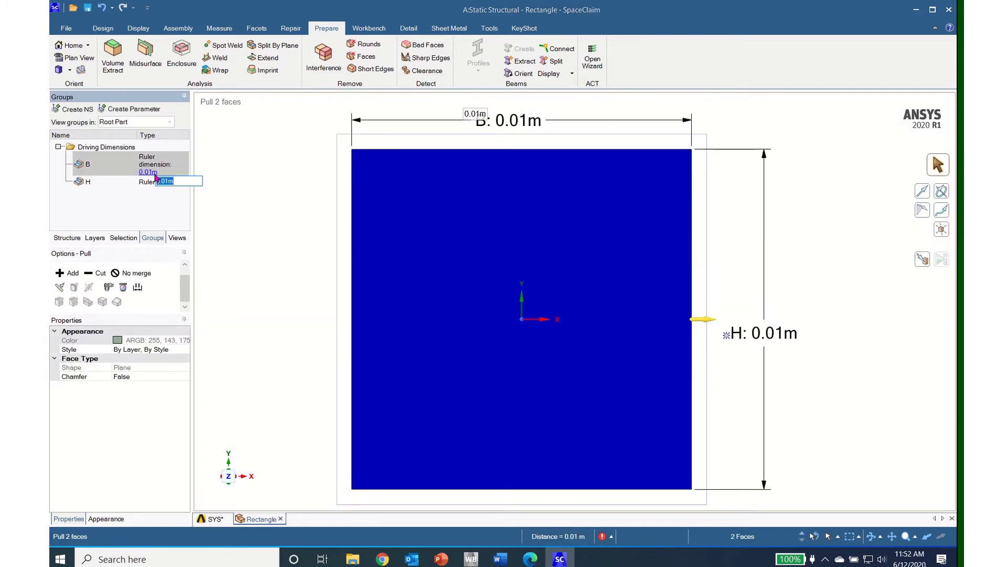
text(0.05)
key(Return)
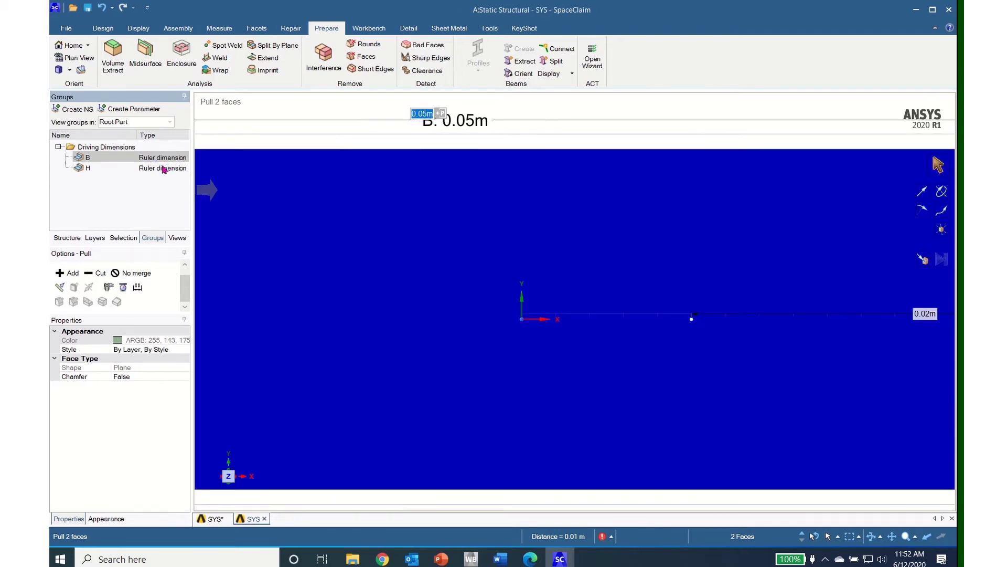
click(164, 171)
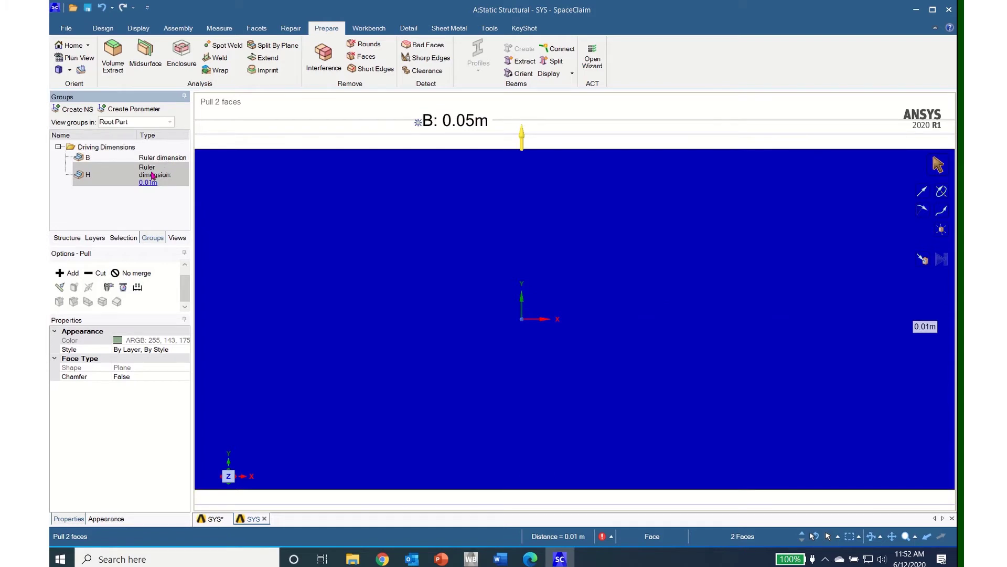
click(149, 183)
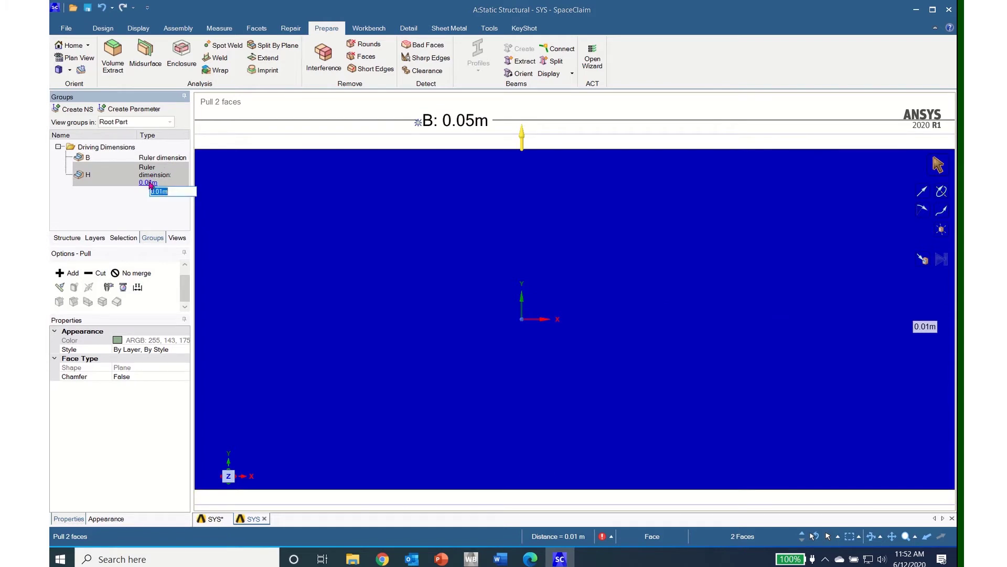
text(0.05)
key(Return)
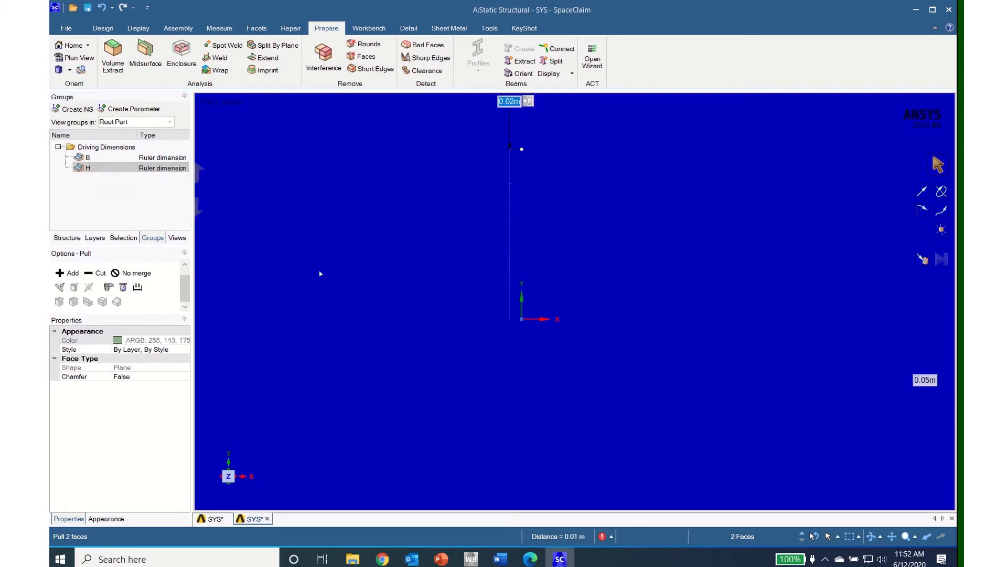
scroll(526, 359, down, 3)
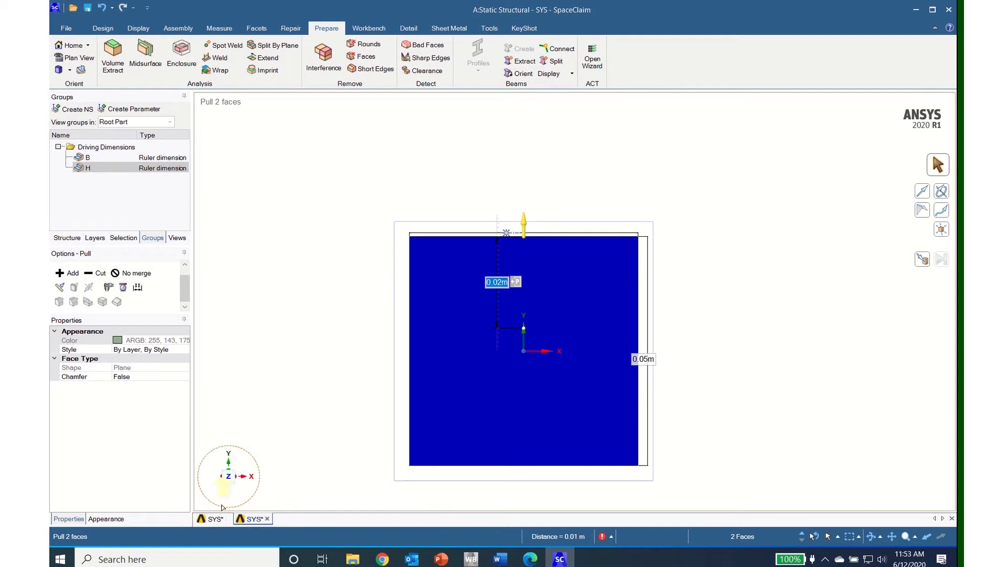
Return to the truss design and create beams with the Rectangle profile on all of the truss lines.
click(215, 520)
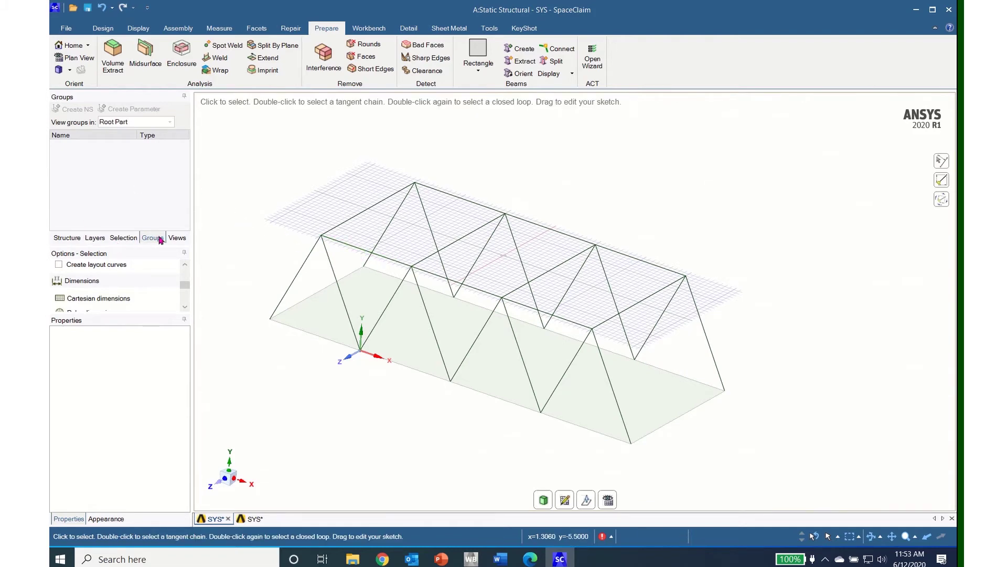
click(66, 237)
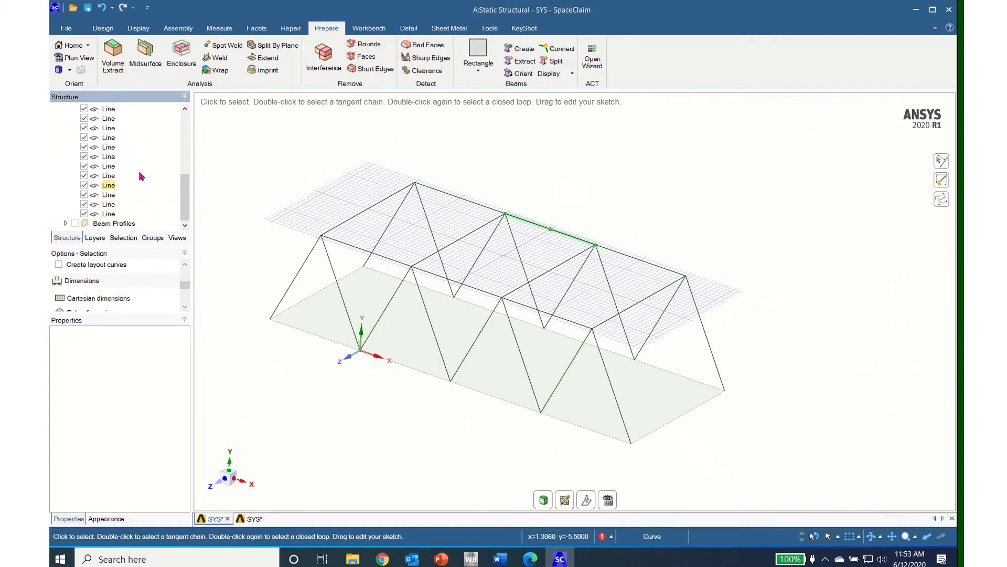
drag(184, 204, 192, 137)
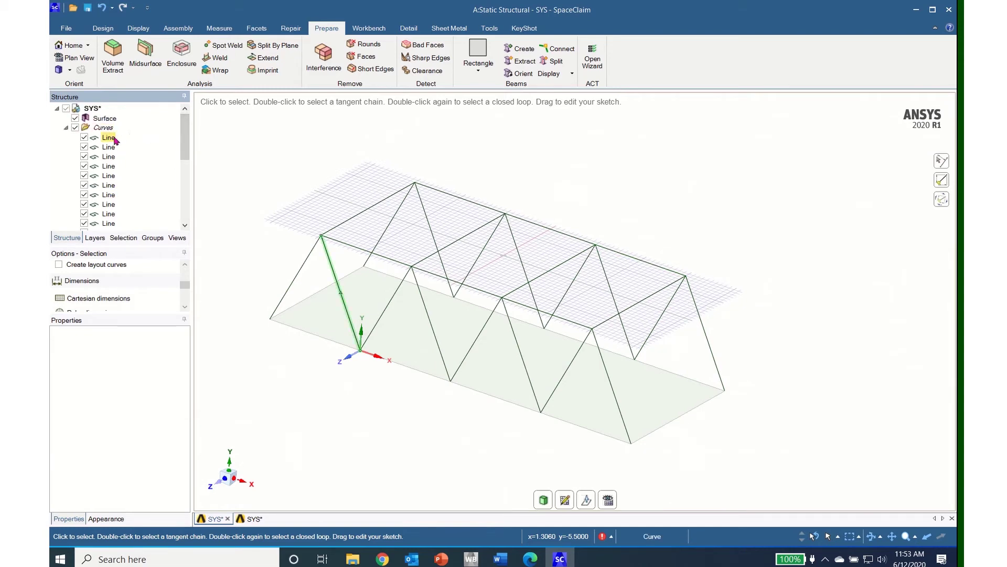
click(110, 138)
drag(180, 145, 179, 220)
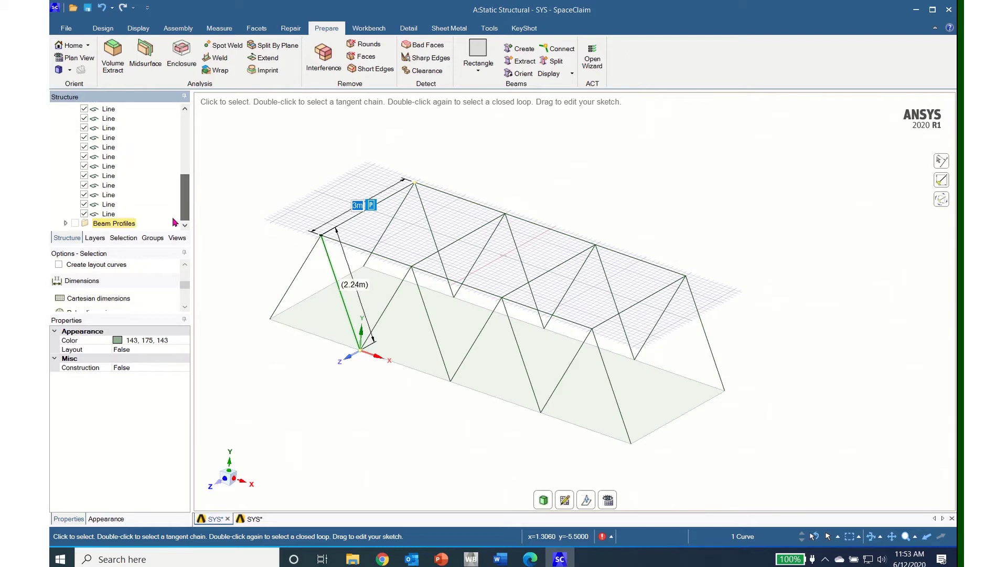
key(shift)
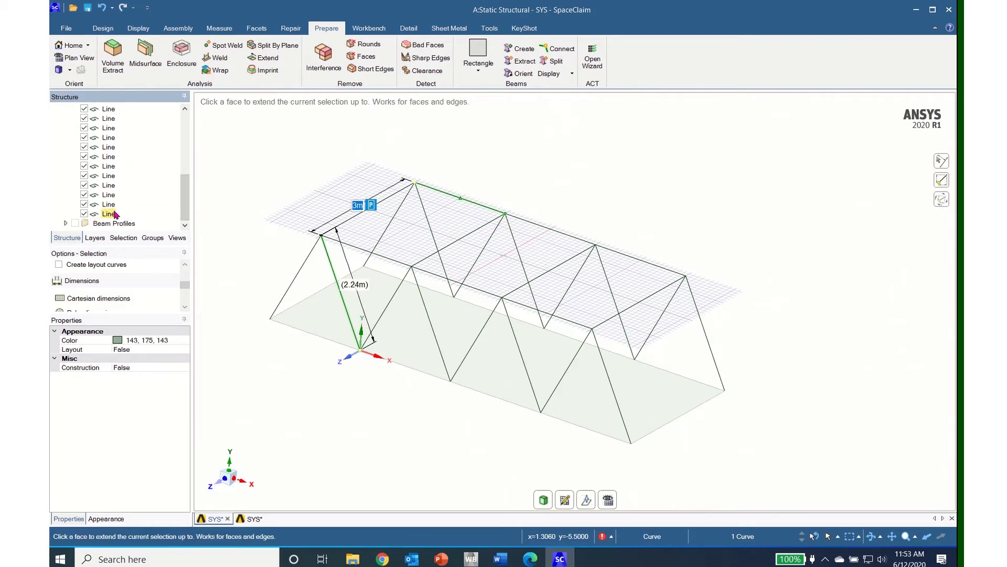
shift+click(108, 214)
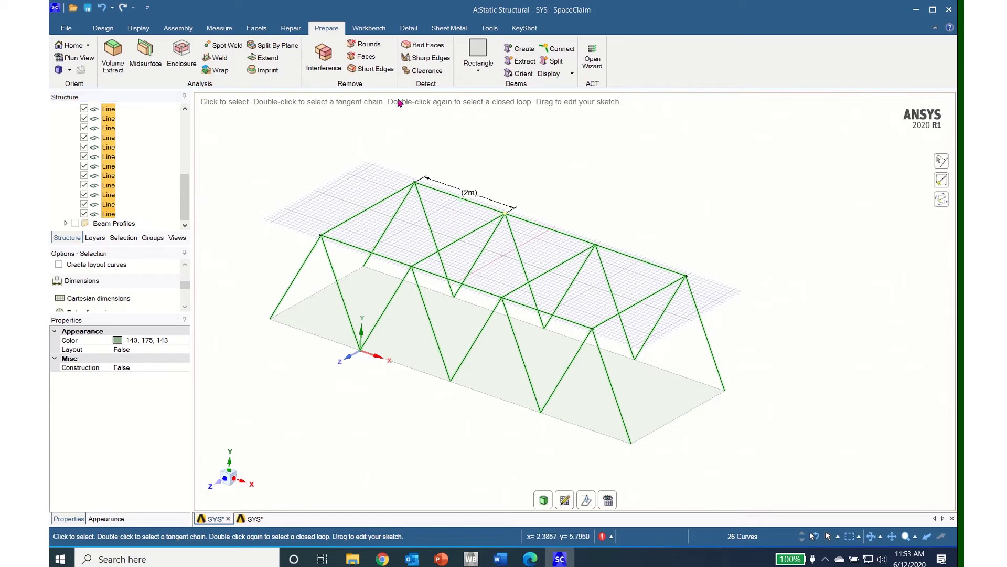
click(523, 49)
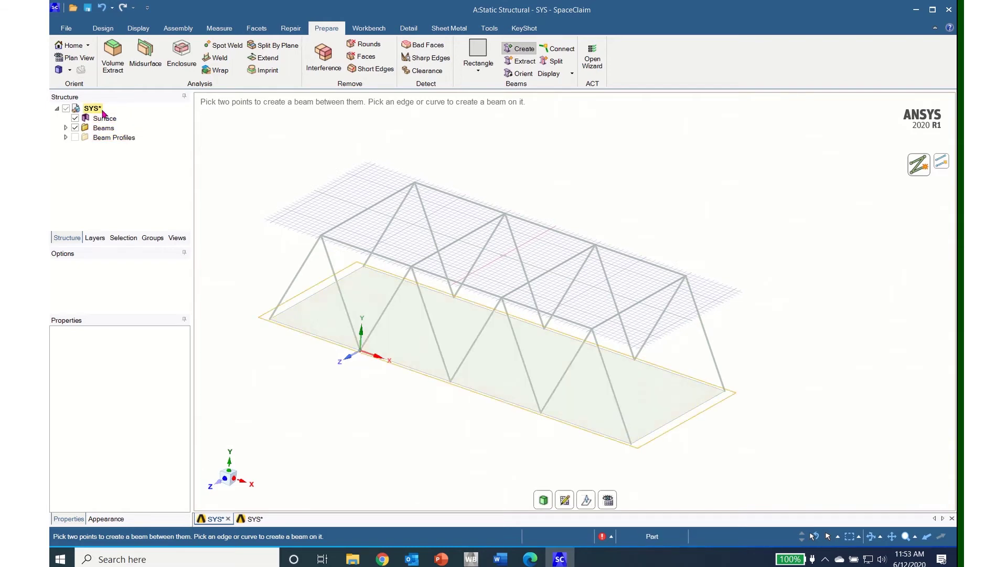
Expand the Beams folder in the structure tree and clear the beam selection.
click(66, 128)
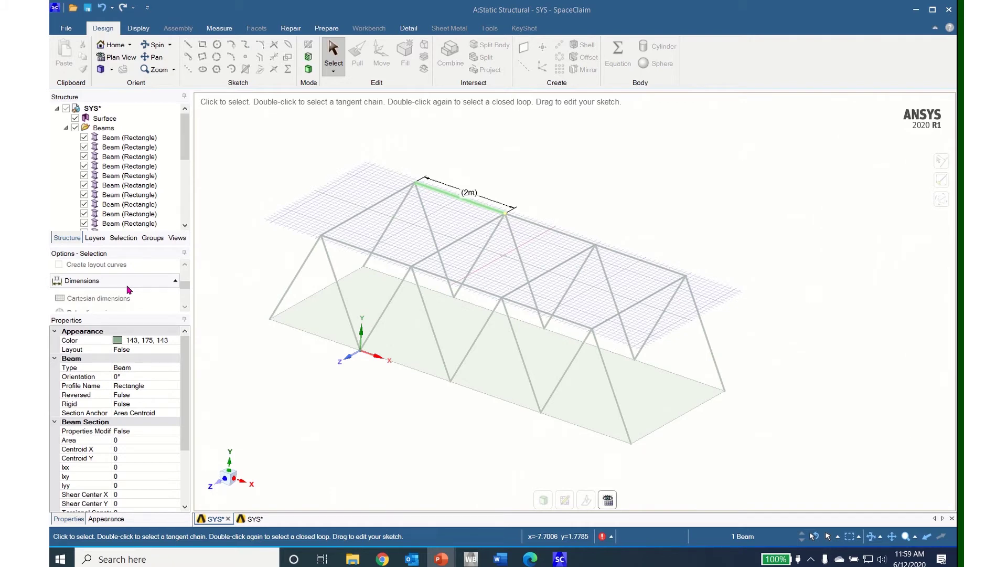
click(99, 30)
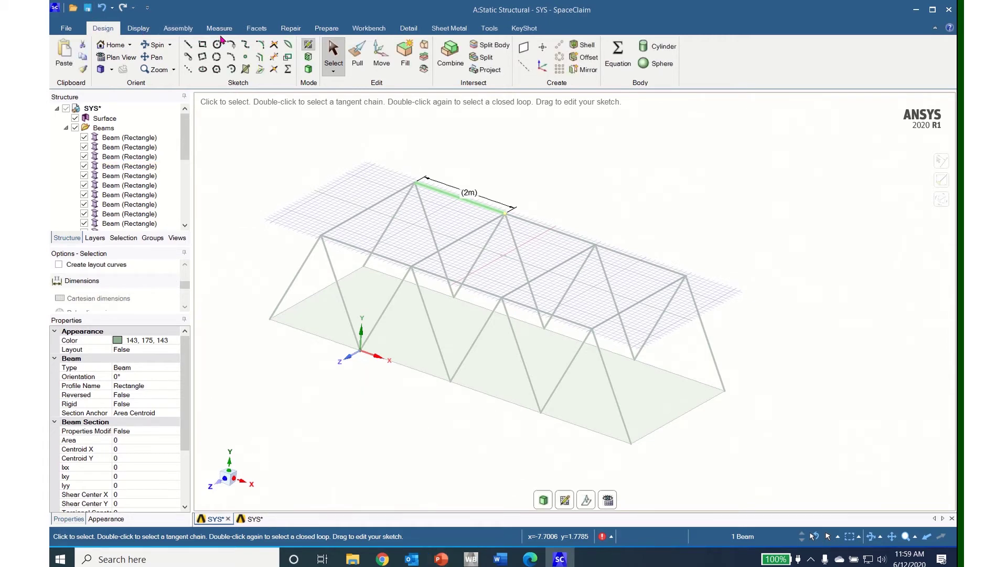
click(335, 64)
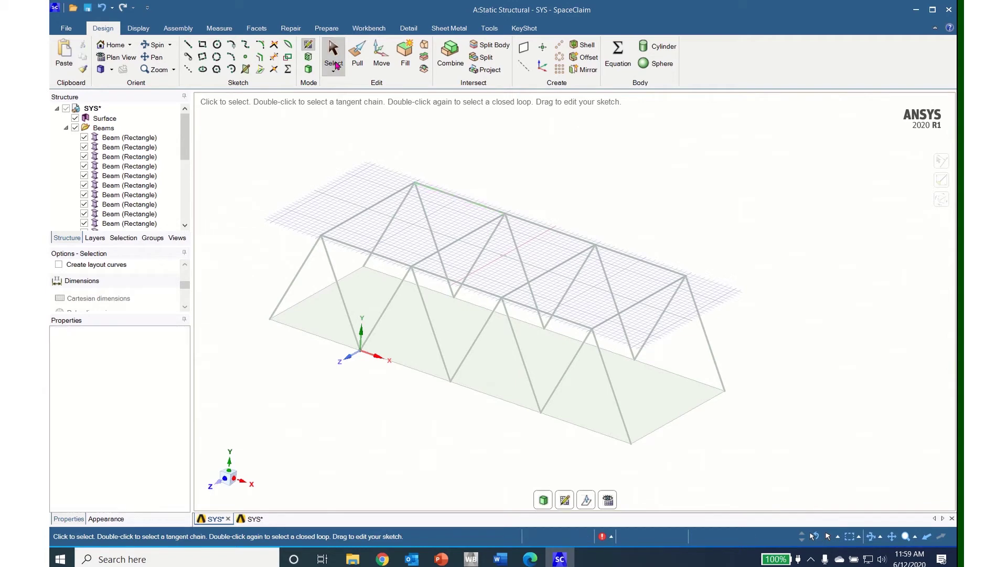
Move all of the rectangular beams in the structure tree into a new component named Beams.
click(137, 138)
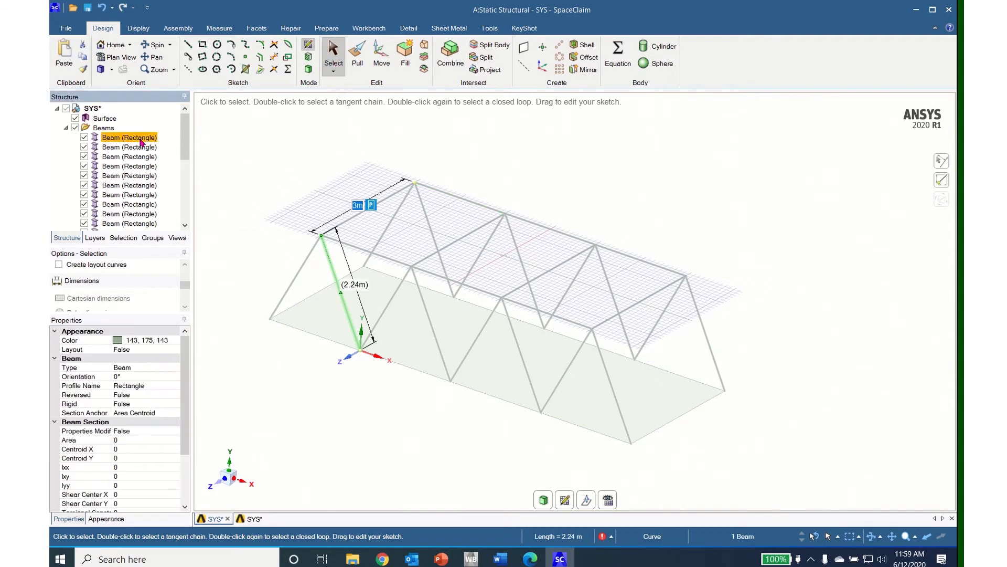
drag(188, 147, 187, 206)
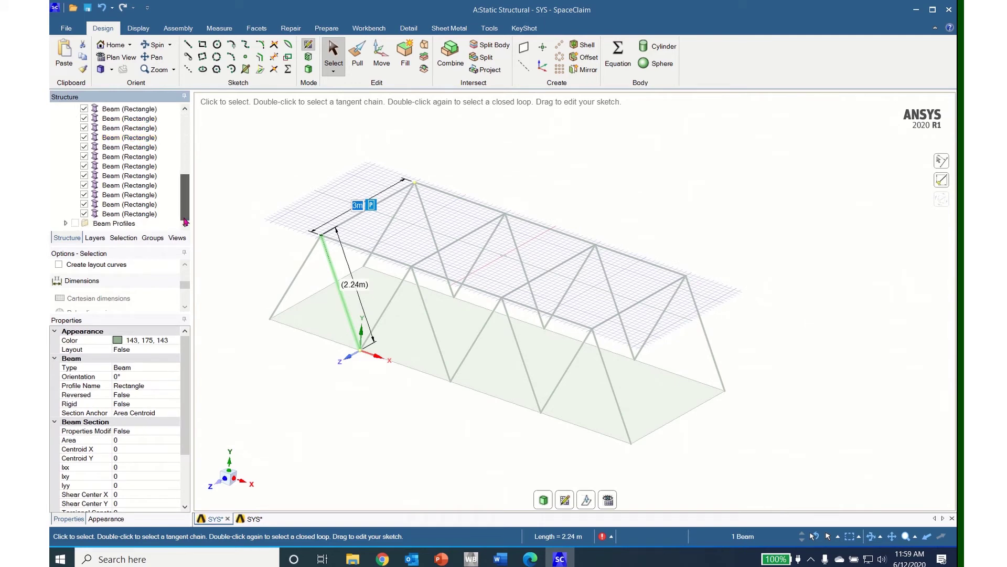
shift+click(140, 214)
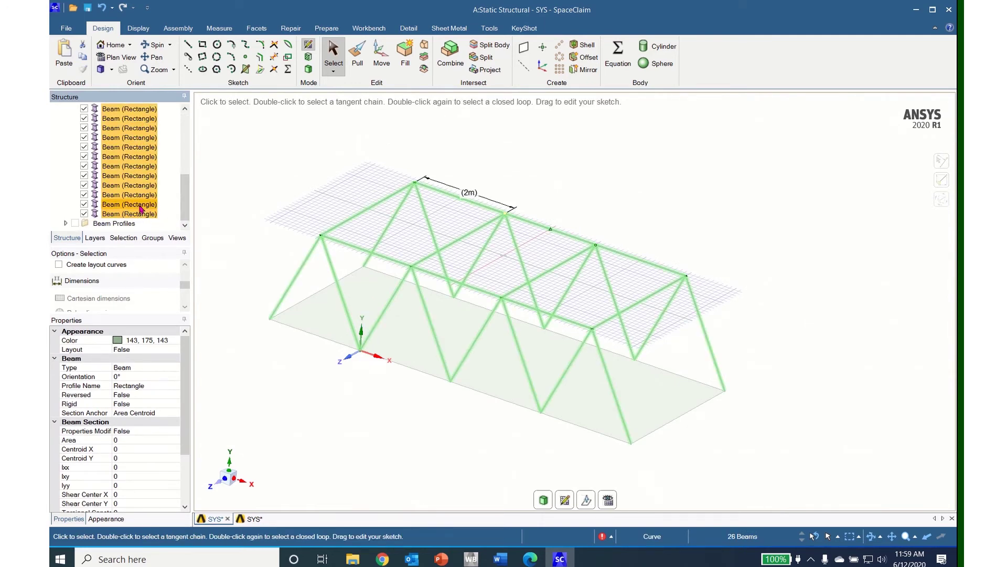
right_click(141, 209)
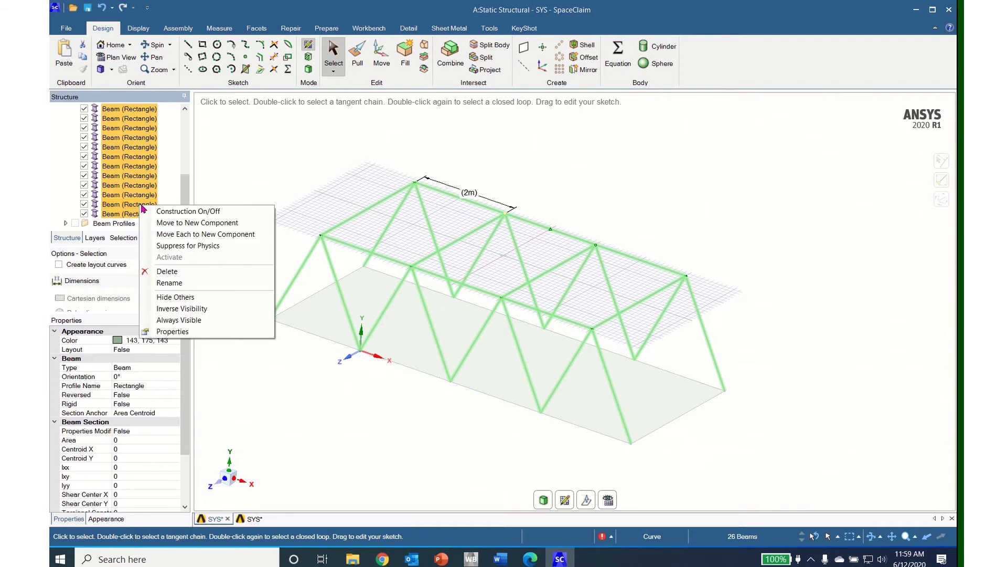
click(165, 223)
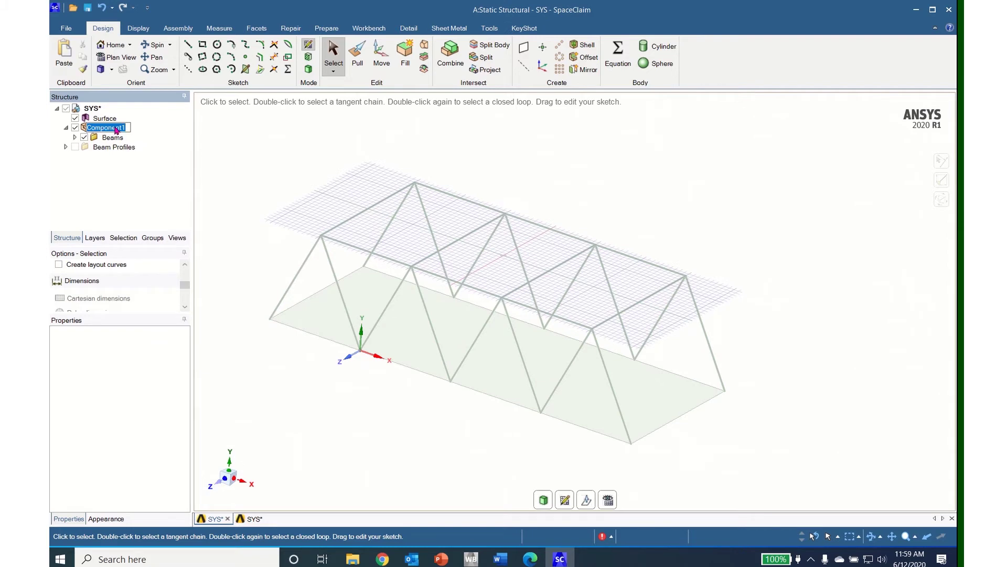
text(Beams)
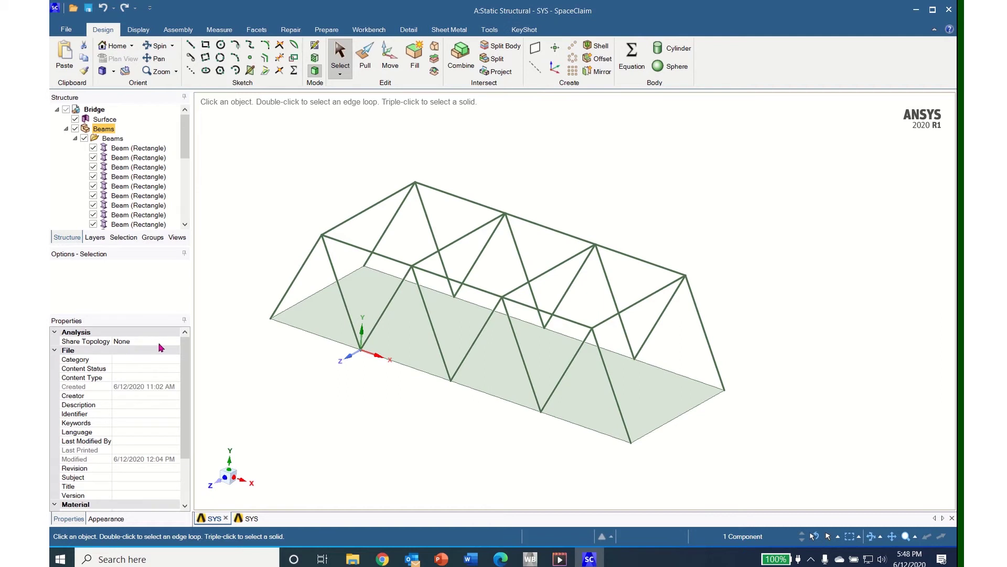
Set the Share Topology property of the Beams component to Merge.
click(176, 344)
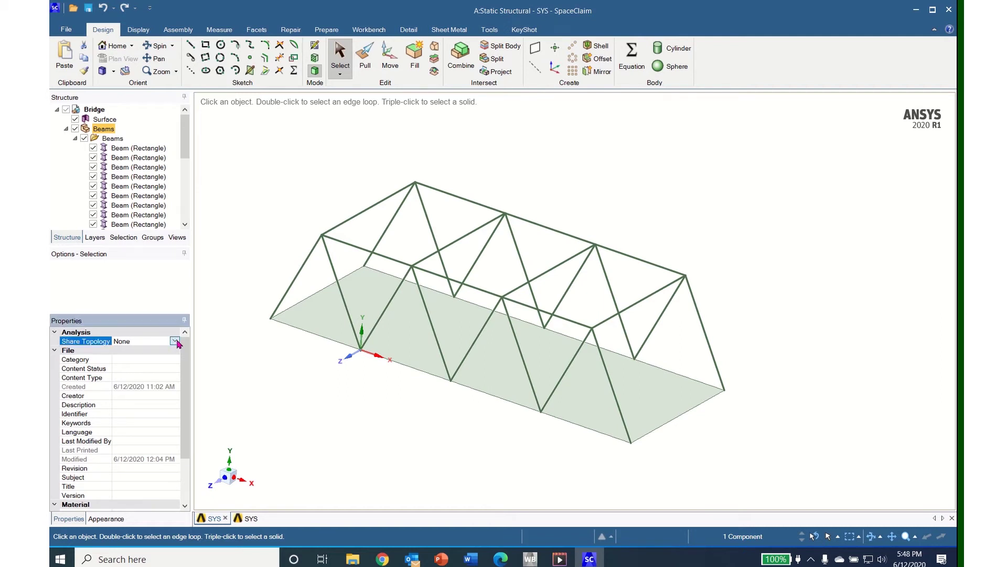
click(174, 341)
click(131, 381)
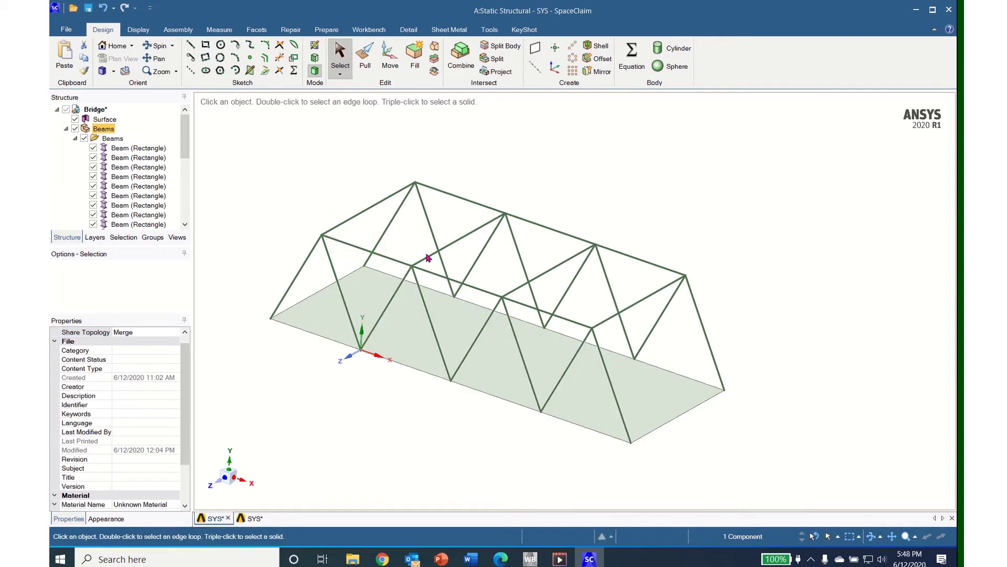
click(565, 380)
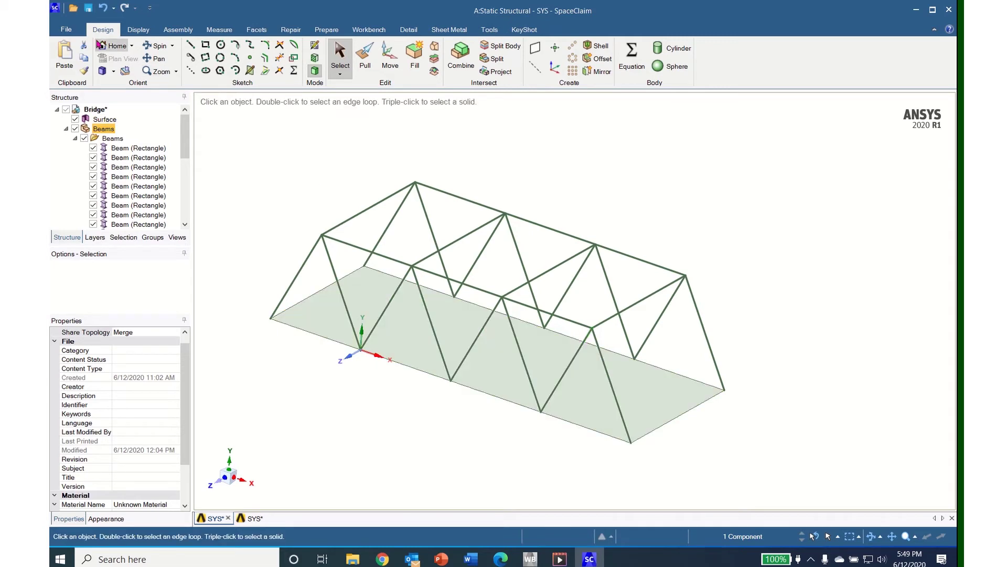
Save the design as Bridge in SpaceClaim format in the 3 3D Bridge folder, replacing the existing file.
click(66, 28)
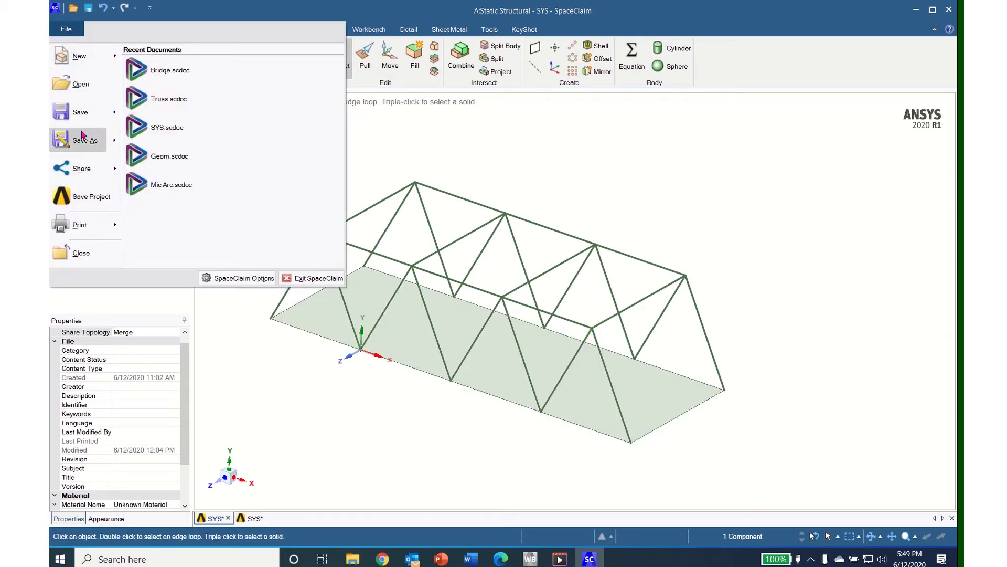
key(Escape)
key(ctrl+shift+s)
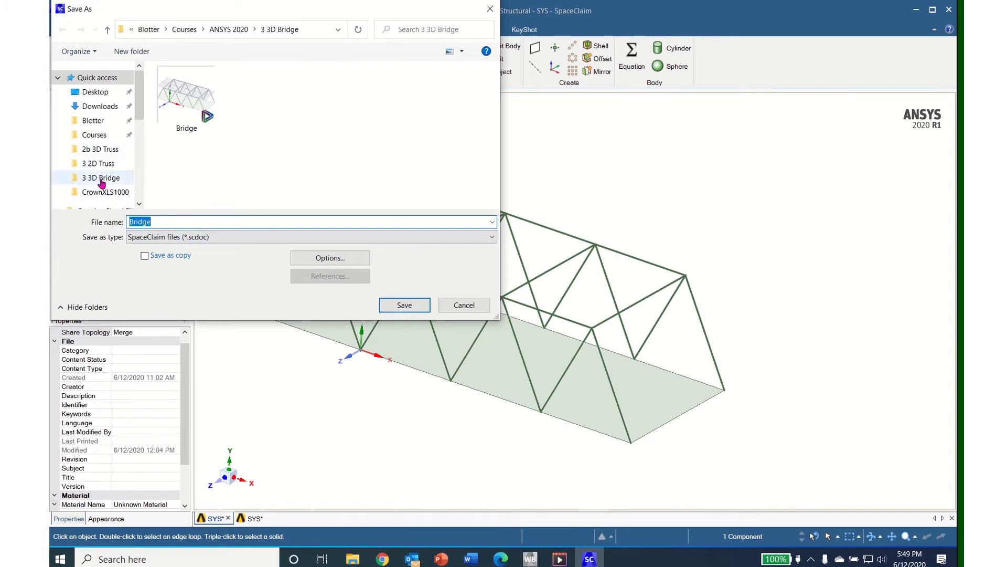
click(102, 180)
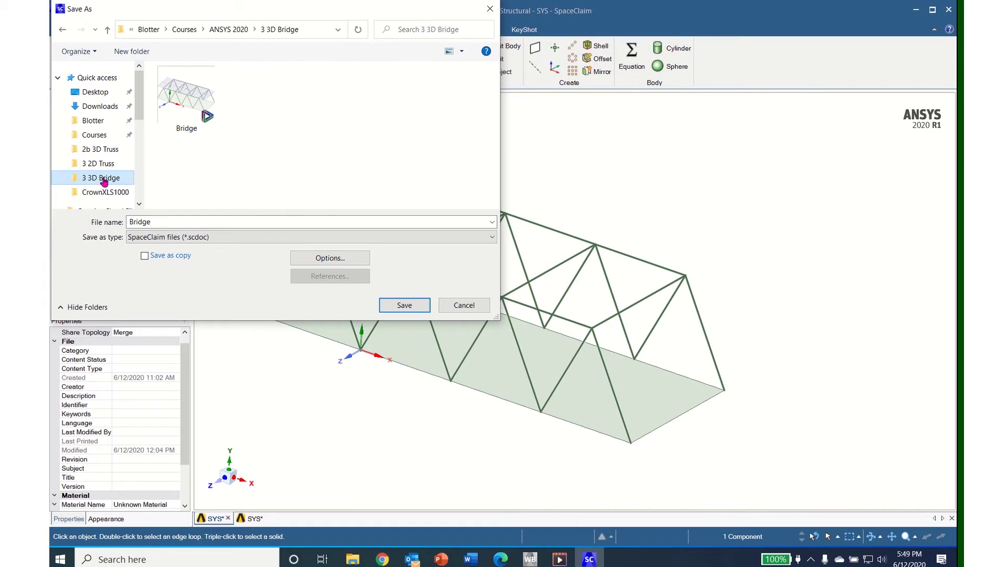
click(408, 309)
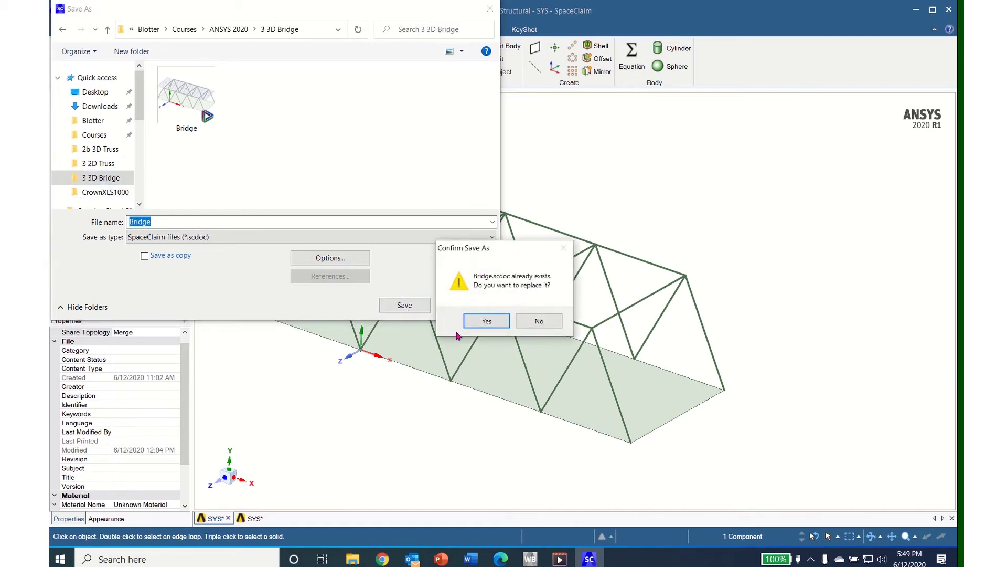
click(481, 318)
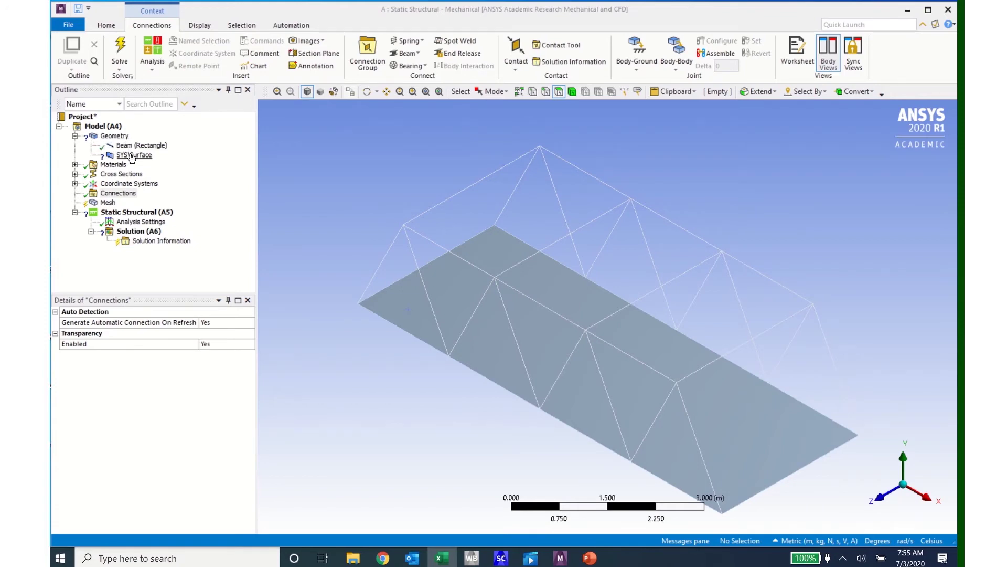
In Mechanical, set the thickness of the SYS\Surface body to 0.05 m.
click(132, 155)
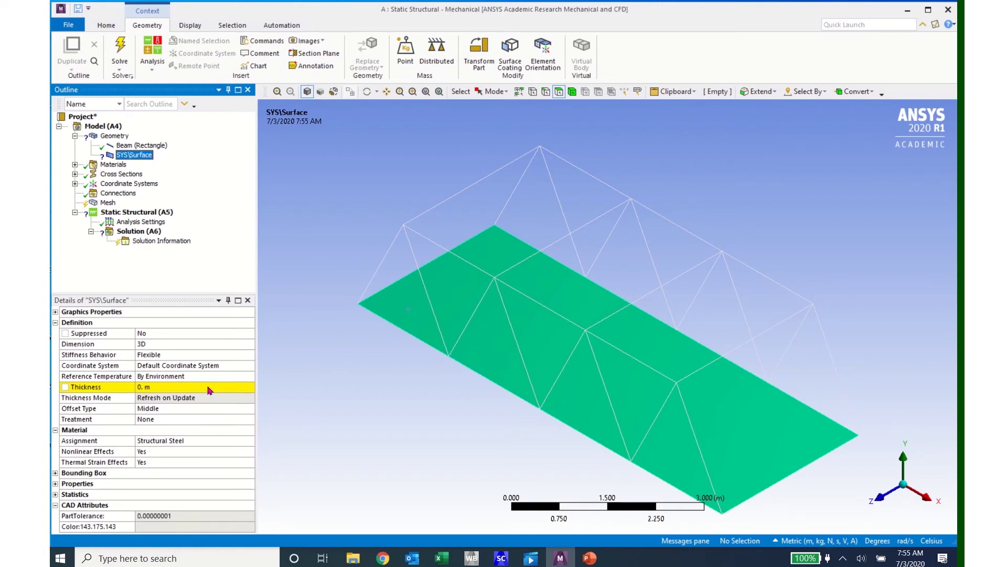
click(155, 389)
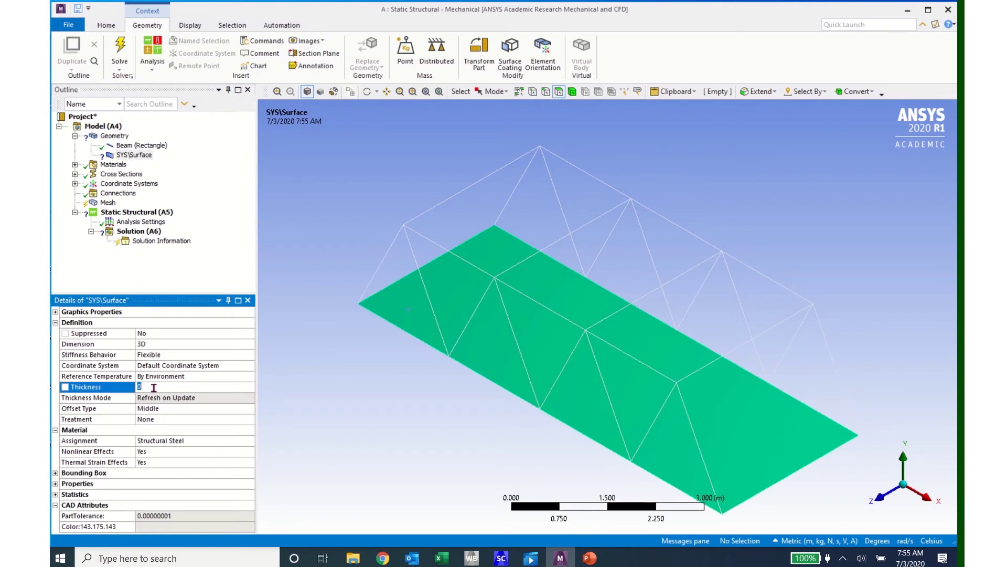
text(05)
key(Return)
Collapse the Geometry branch and check which entries the Materials and Cross Sections branches contain.
click(75, 137)
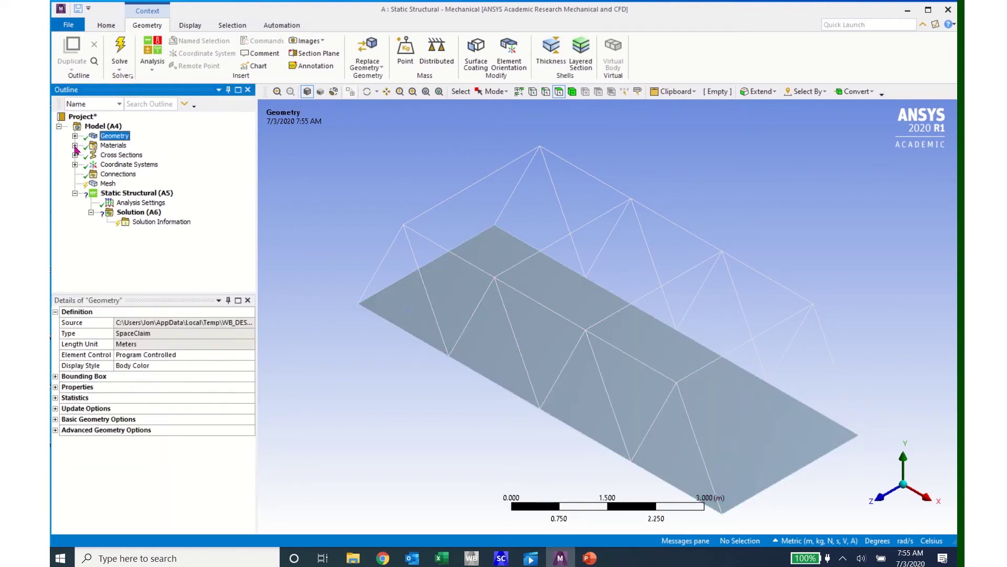
click(75, 146)
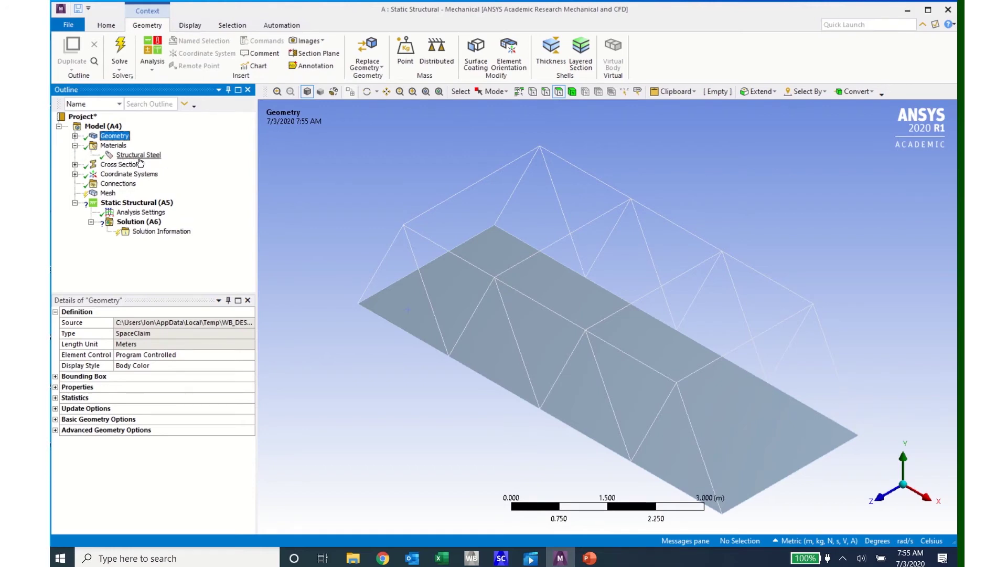
click(75, 146)
click(76, 156)
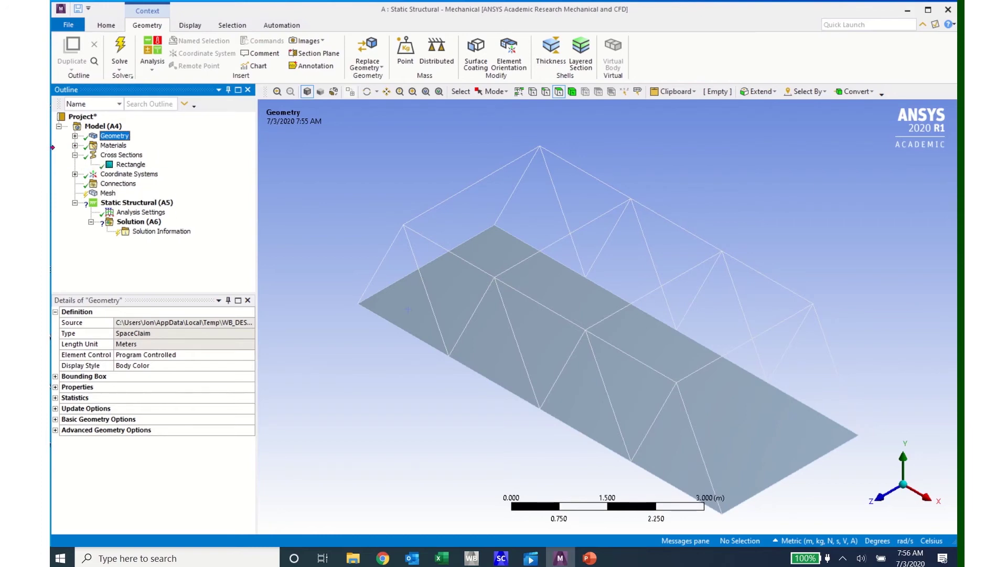
click(75, 156)
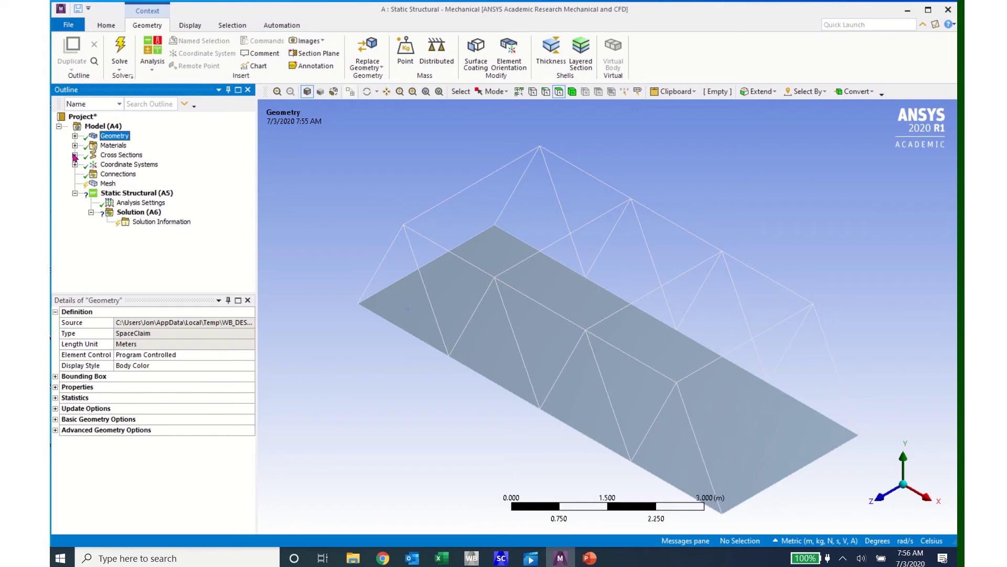
Insert a manual contact region under Connections.
click(112, 178)
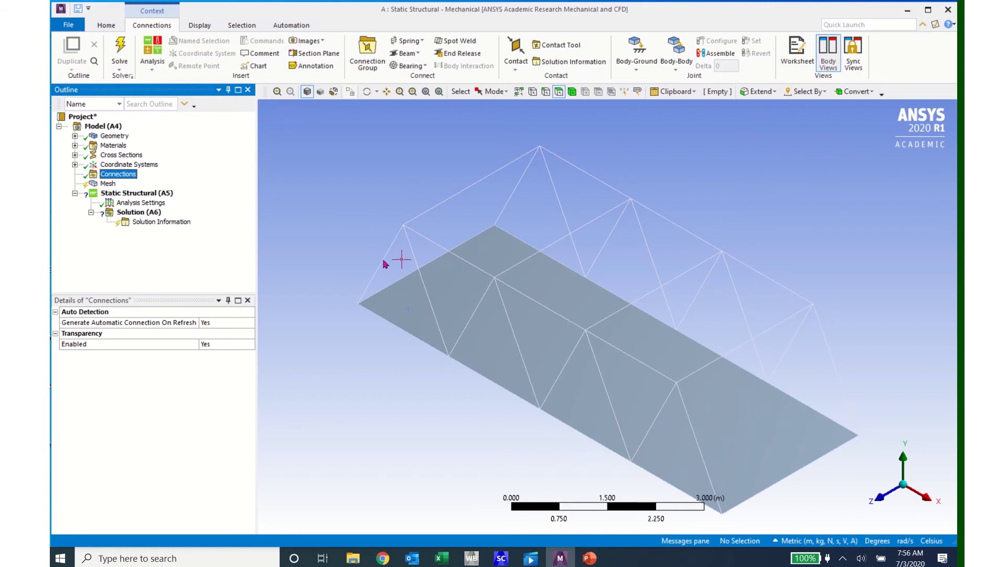
right_click(117, 177)
mouse_move(142, 184)
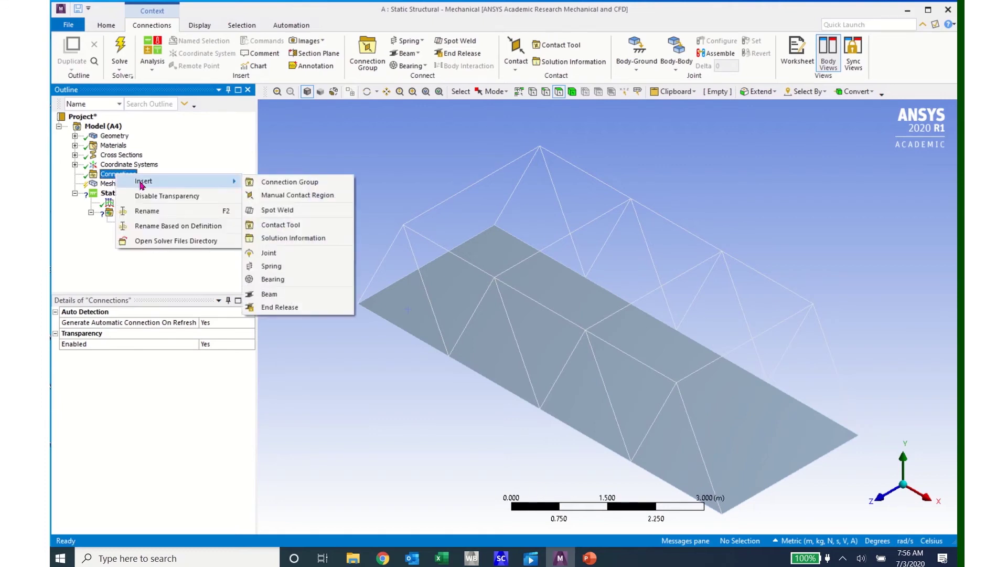
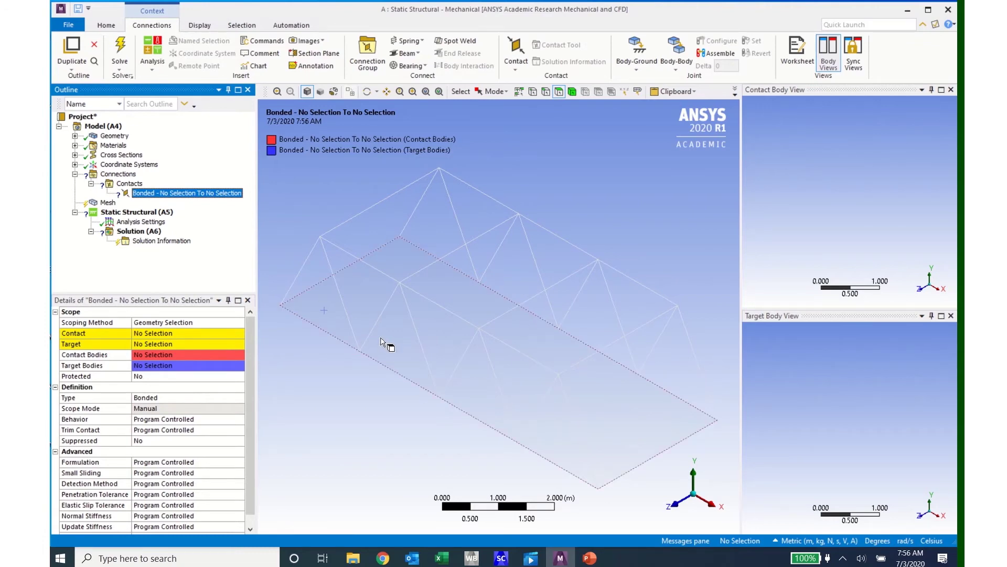
Hide the base surface body so that only the beam lines are displayed.
click(324, 321)
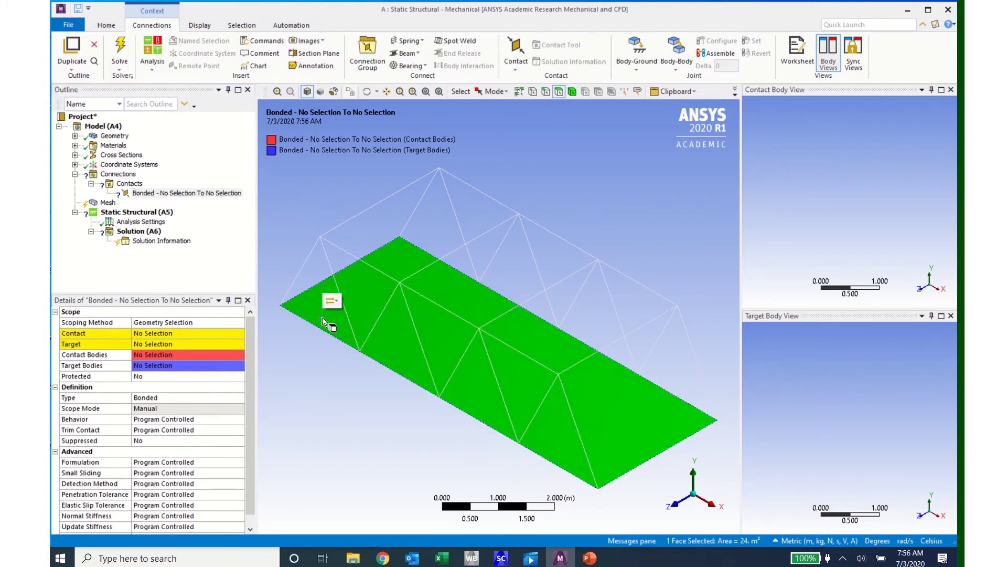
right_click(324, 318)
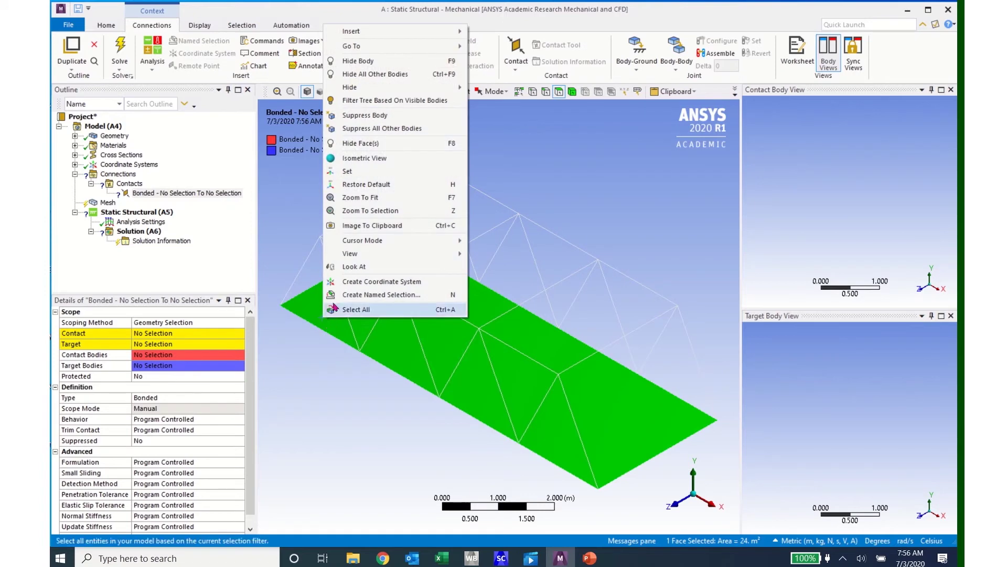
click(362, 62)
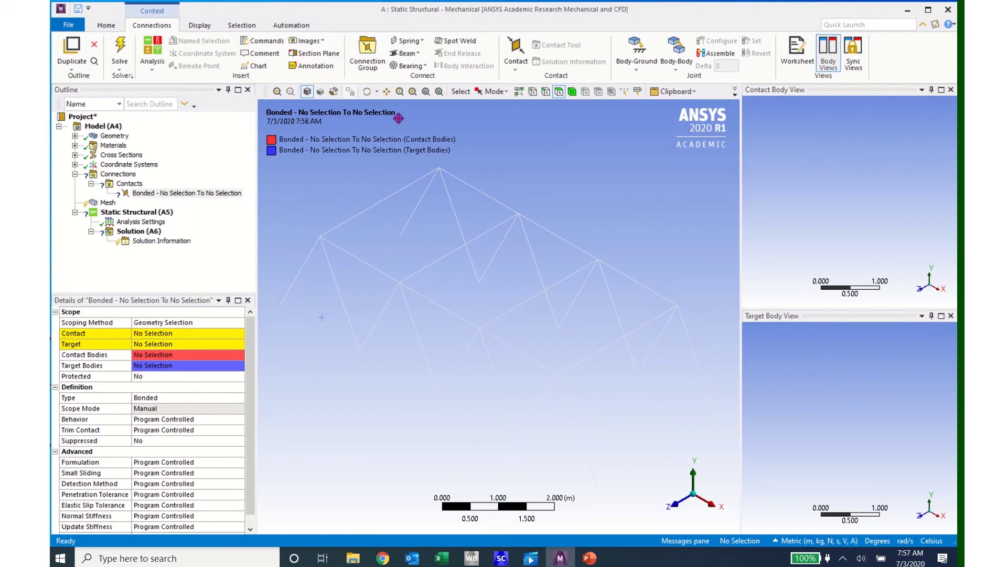
Assign the ten lower end vertices of the truss beams as the Contact side of the bonded region.
click(533, 93)
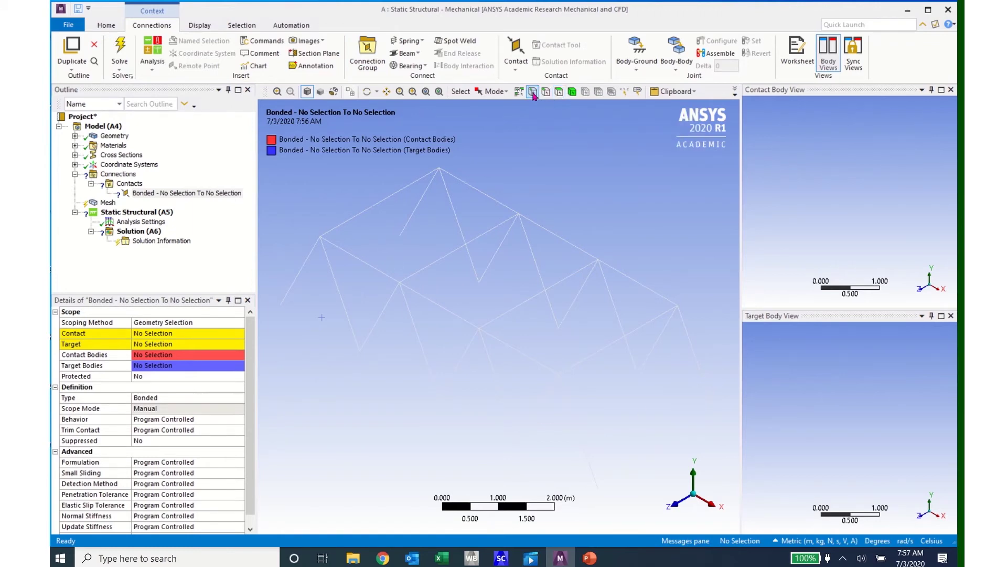
click(279, 303)
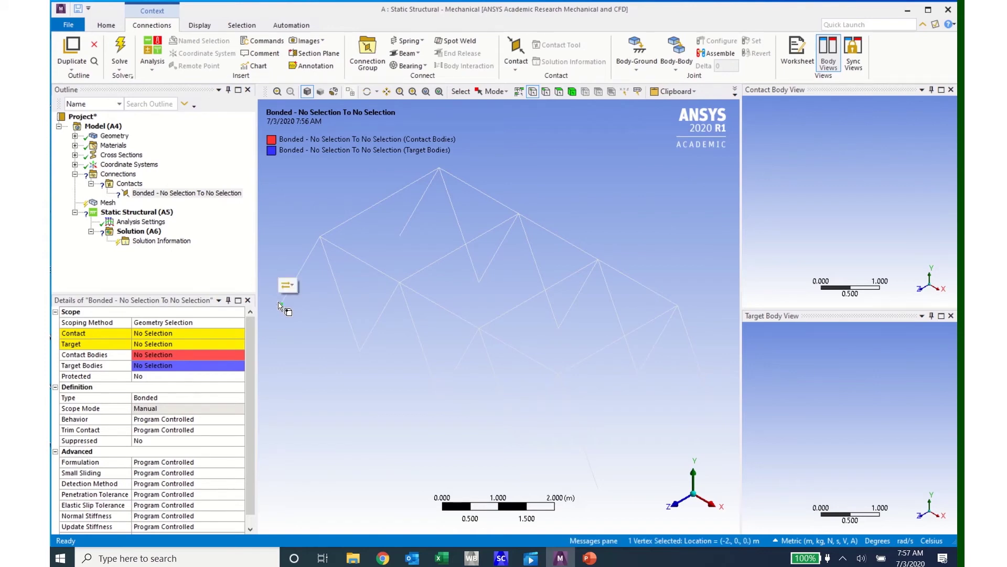
ctrl+click(399, 236)
ctrl+click(479, 282)
ctrl+click(558, 328)
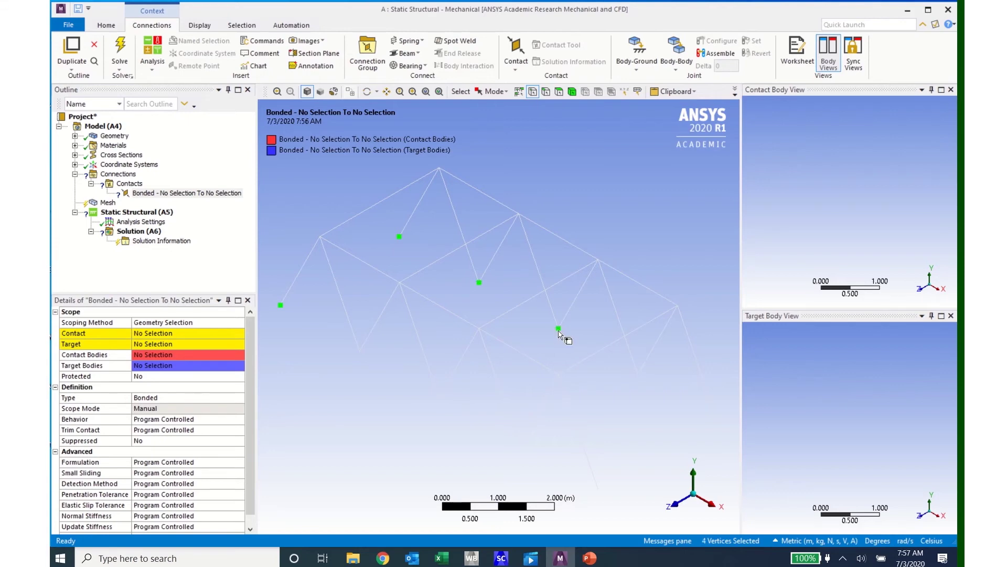
ctrl+click(638, 374)
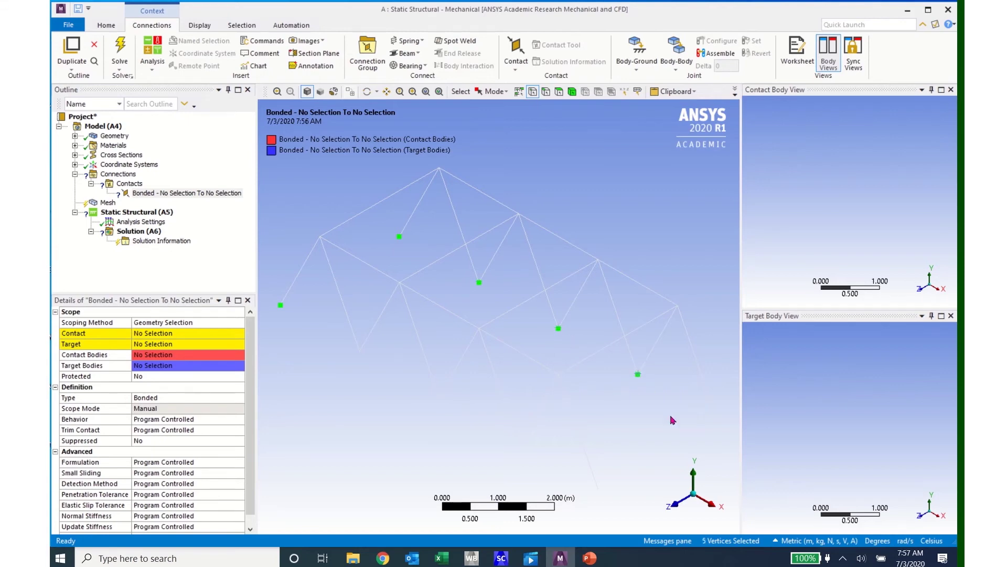
ctrl+click(717, 420)
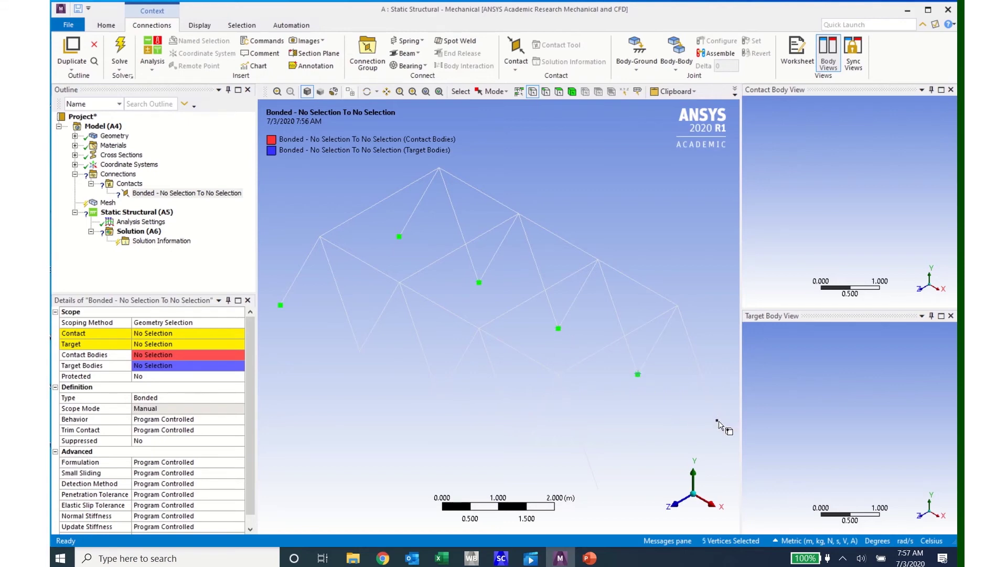
ctrl+click(599, 488)
ctrl+click(499, 444)
ctrl+click(440, 396)
ctrl+click(359, 351)
click(147, 334)
click(147, 335)
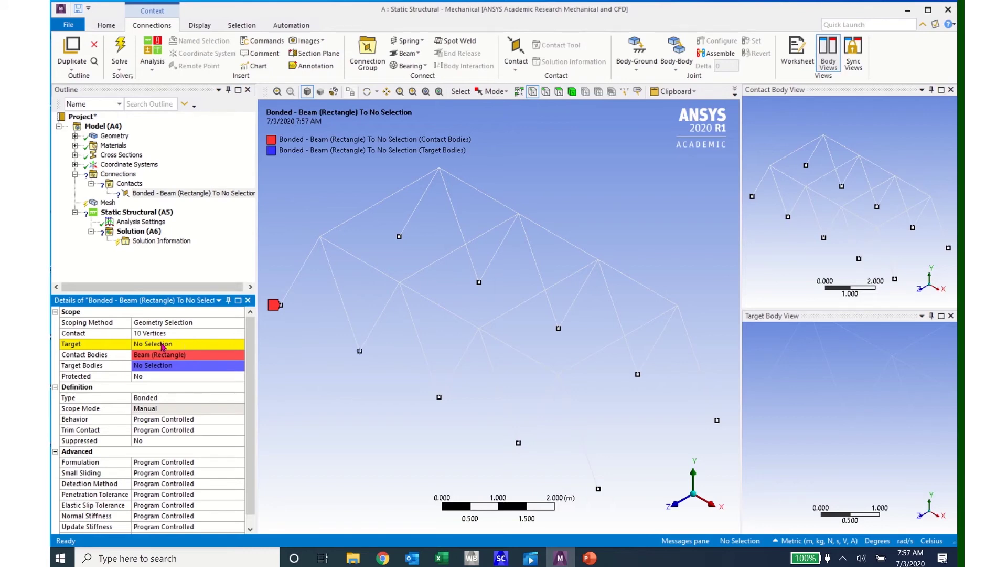
Show all bodies again and assign the base surface's face as the Target side of the bonded contact region.
right_click(381, 387)
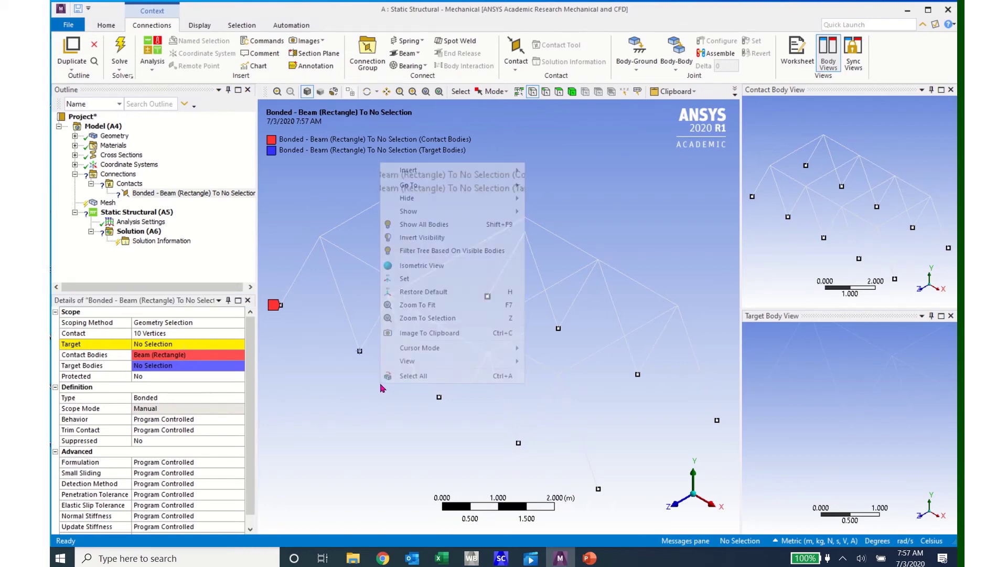
click(418, 226)
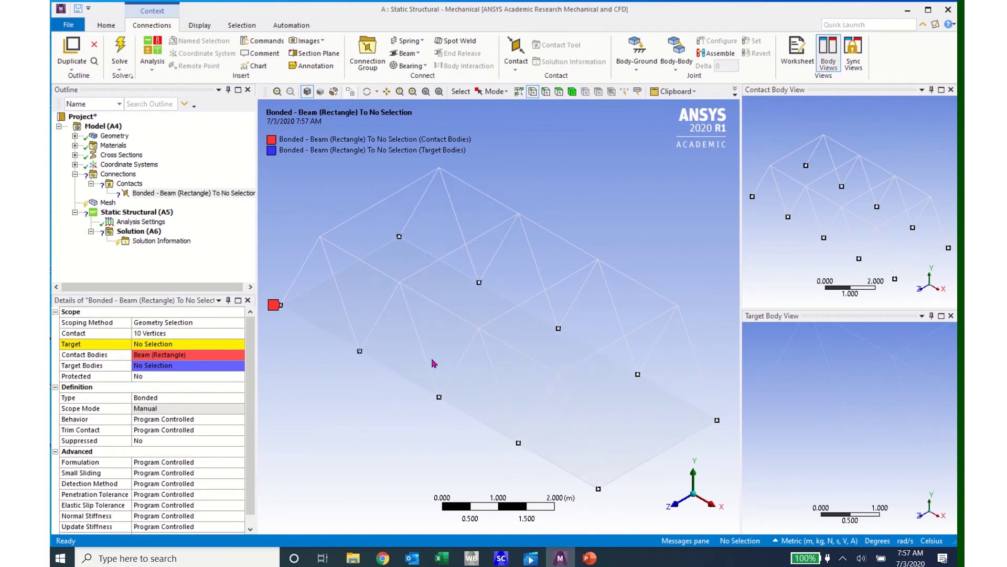
click(560, 94)
click(407, 365)
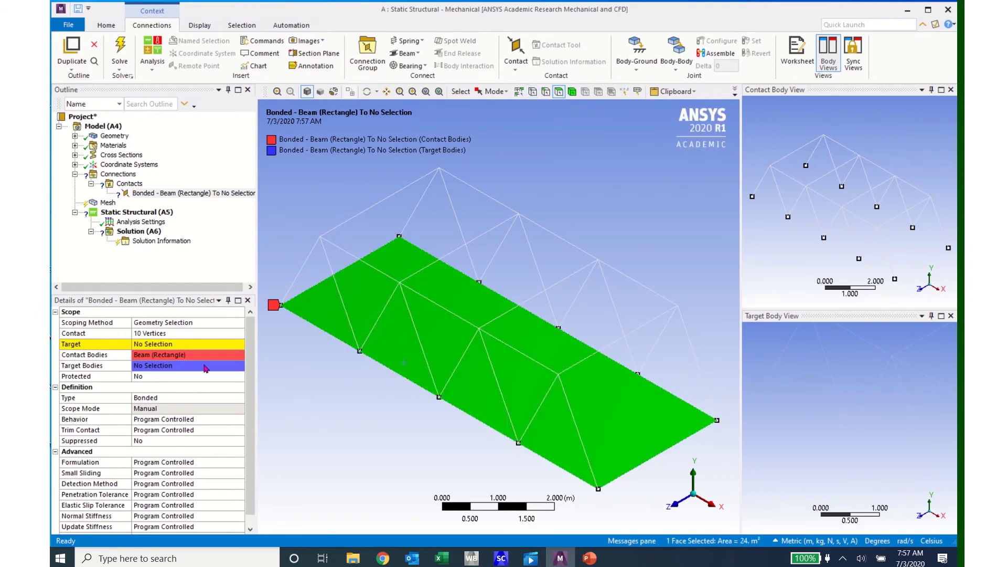
click(154, 345)
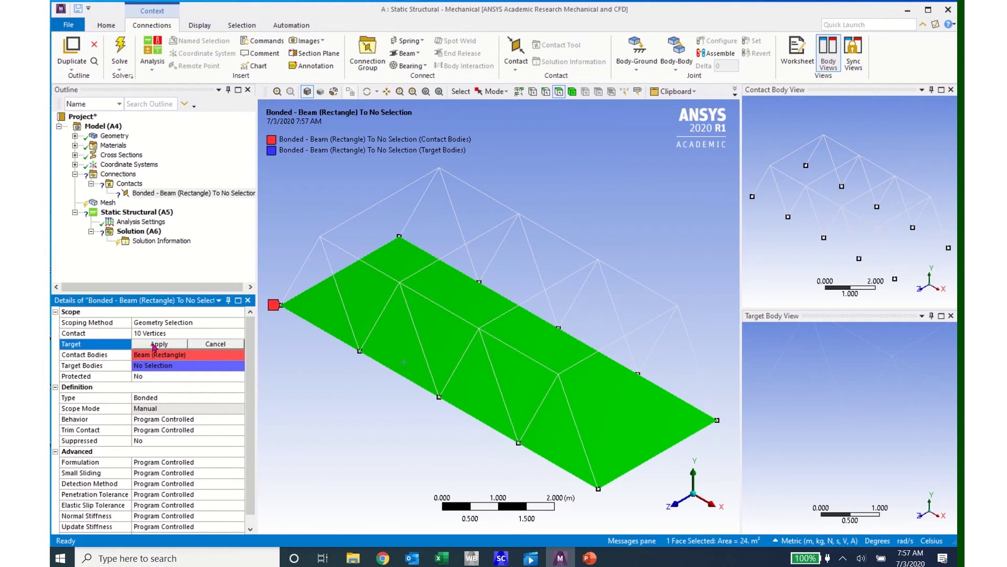
click(159, 344)
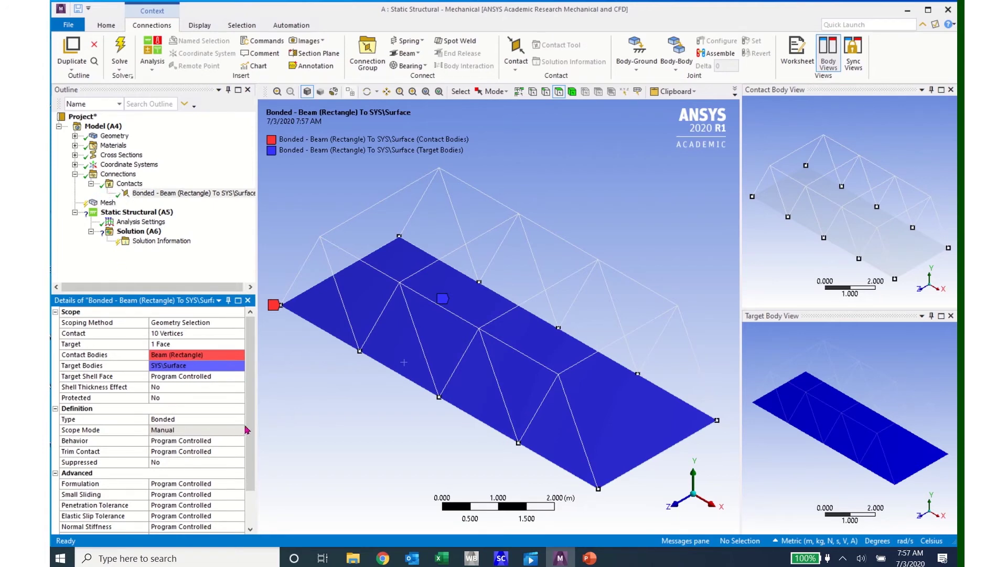
Review the available contact types for the region and keep it set to Bonded.
scroll(247, 429, down, 1)
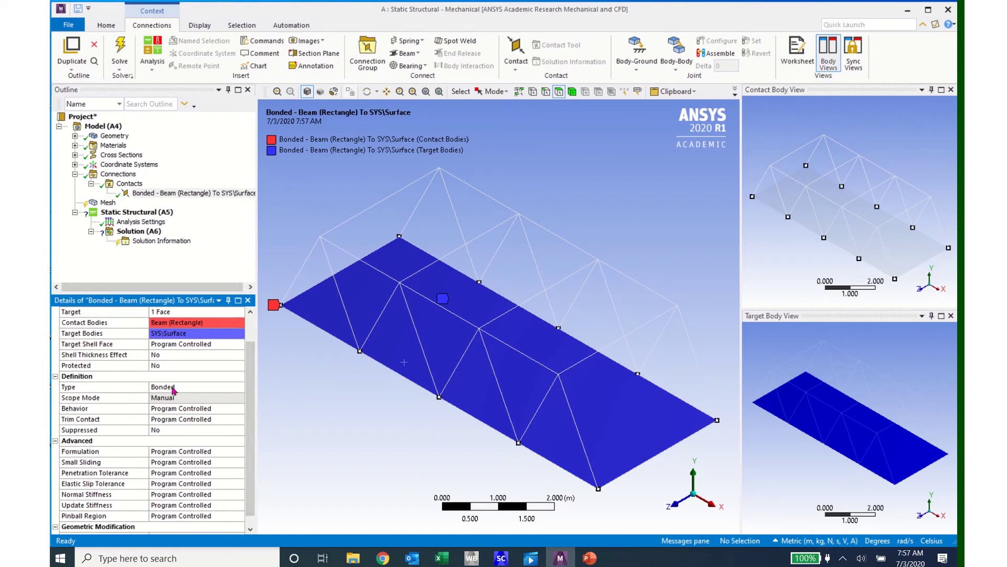
click(234, 391)
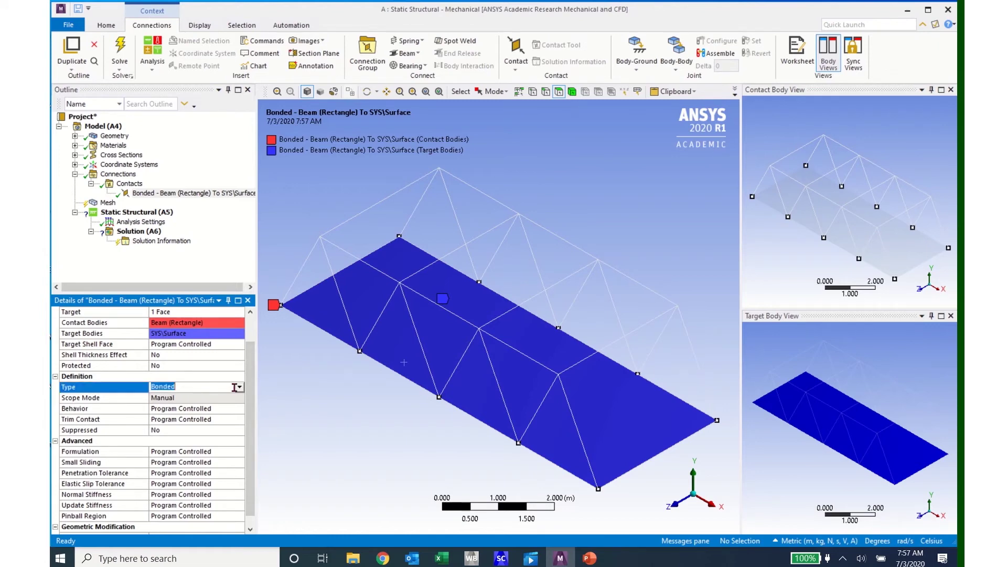
click(239, 387)
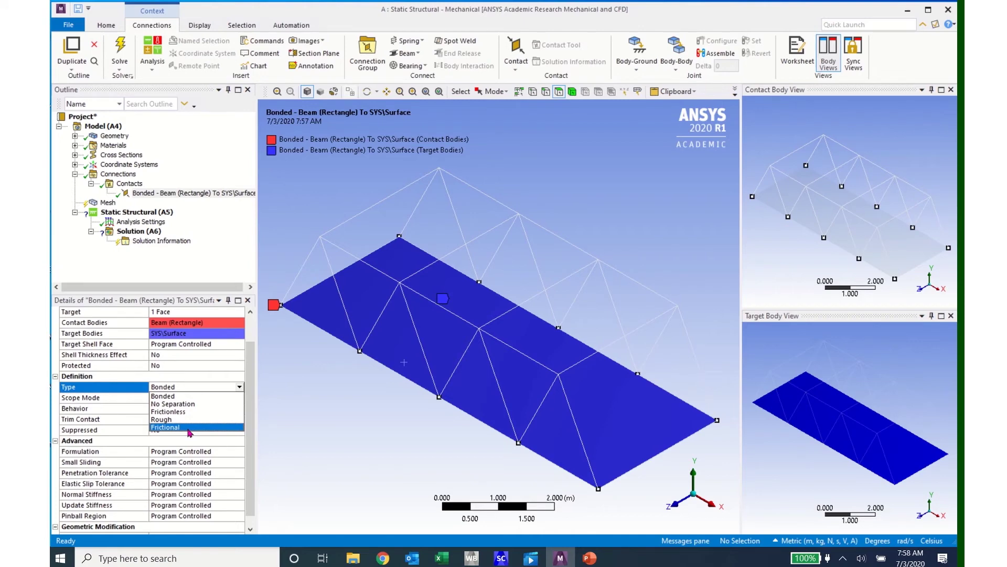
click(186, 397)
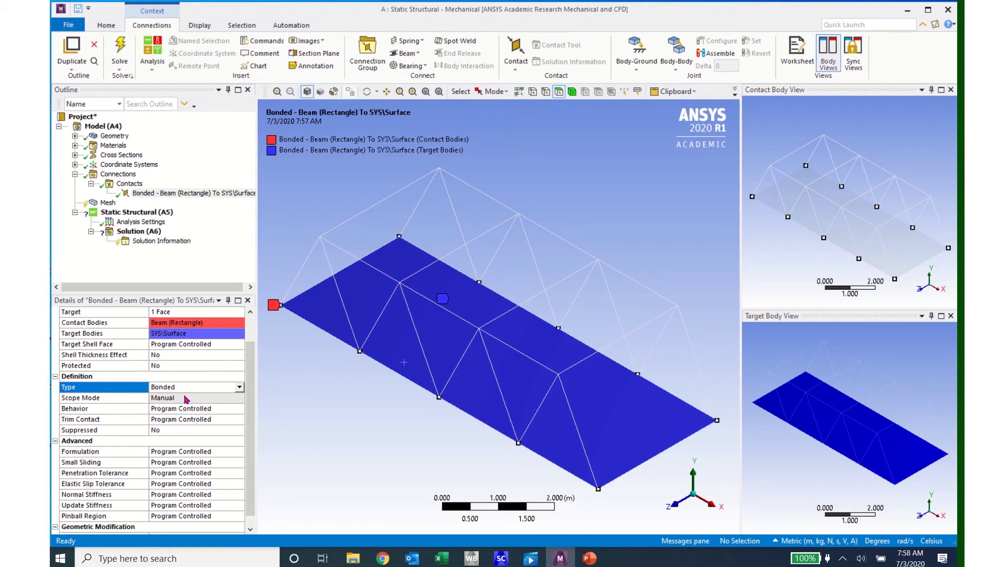
Collapse the Connections branch and generate the mesh for the bridge with the default element size.
click(75, 174)
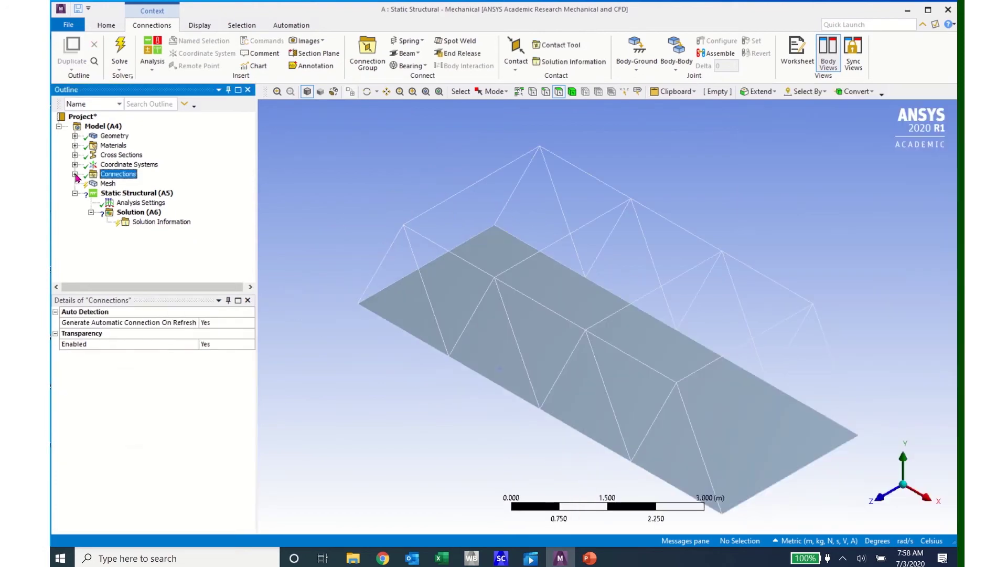
click(107, 184)
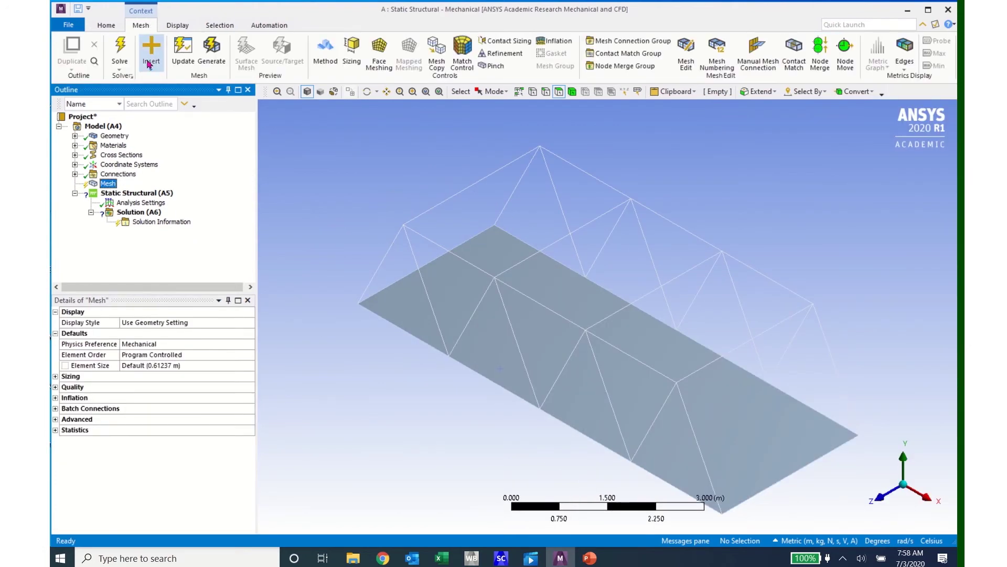
click(213, 56)
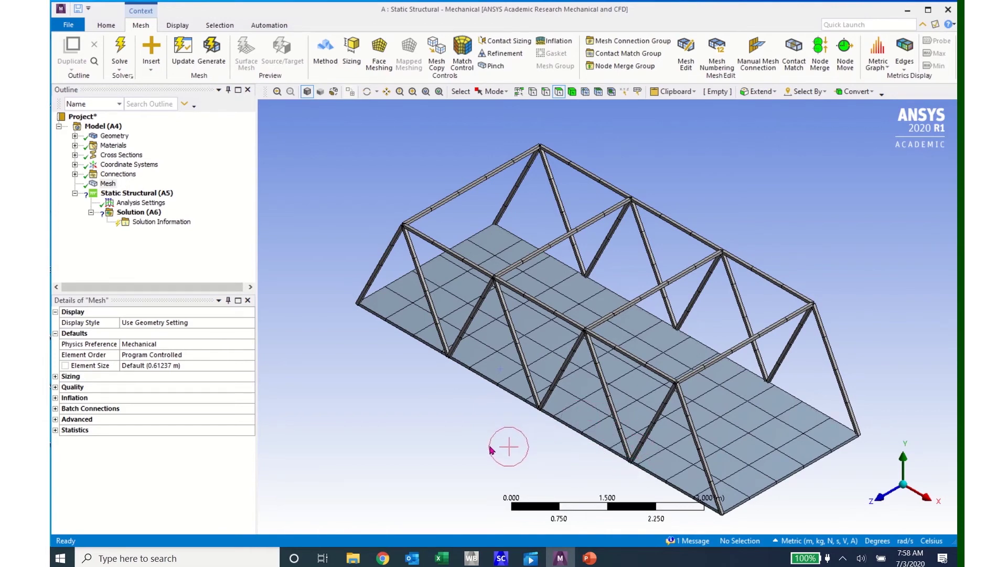
scroll(491, 446, down, 3)
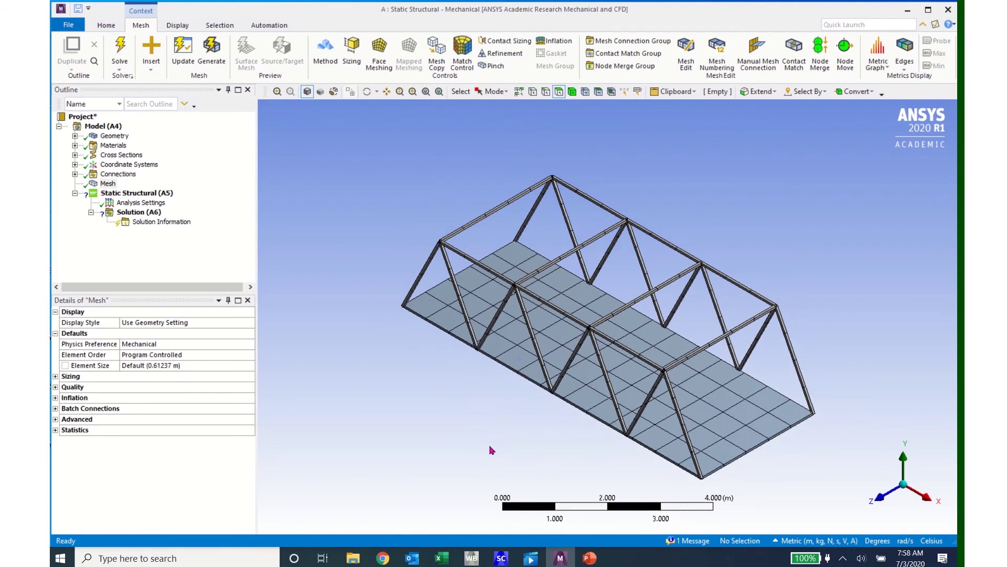
scroll(489, 409, down, 3)
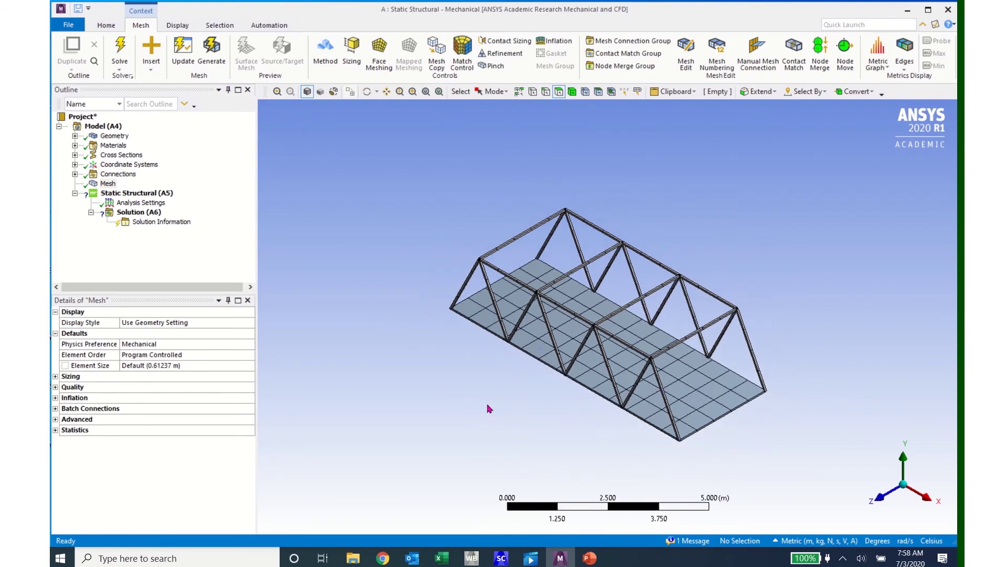
scroll(488, 408, up, 2)
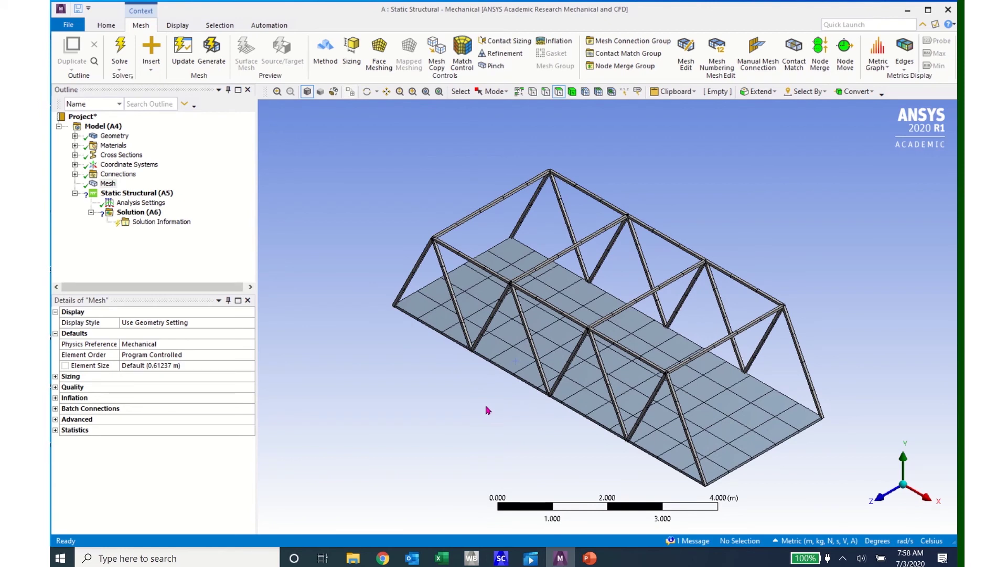
click(487, 408)
Add a Fixed Support to the base surface's short edge at the negative X end of the bridge.
click(121, 194)
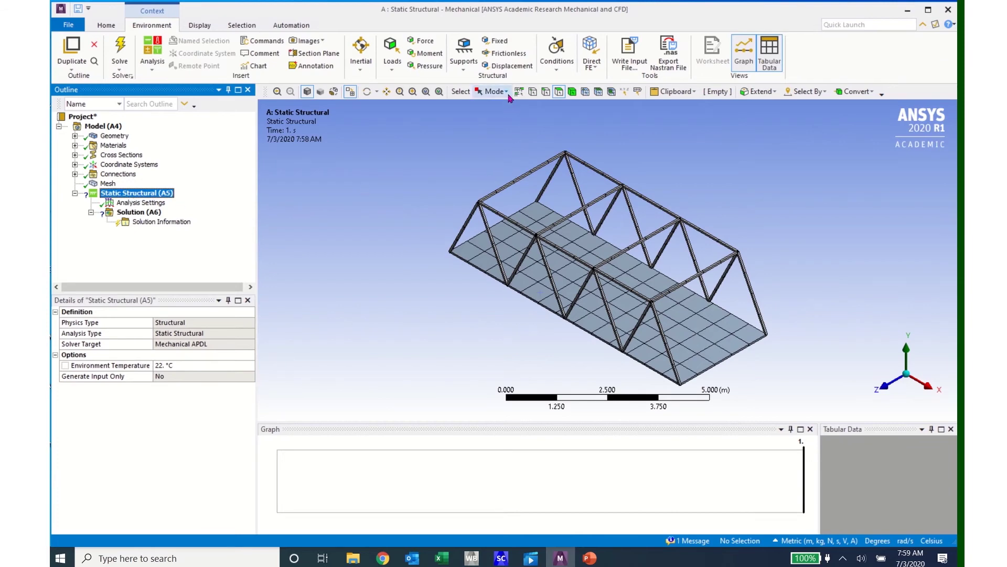
click(499, 41)
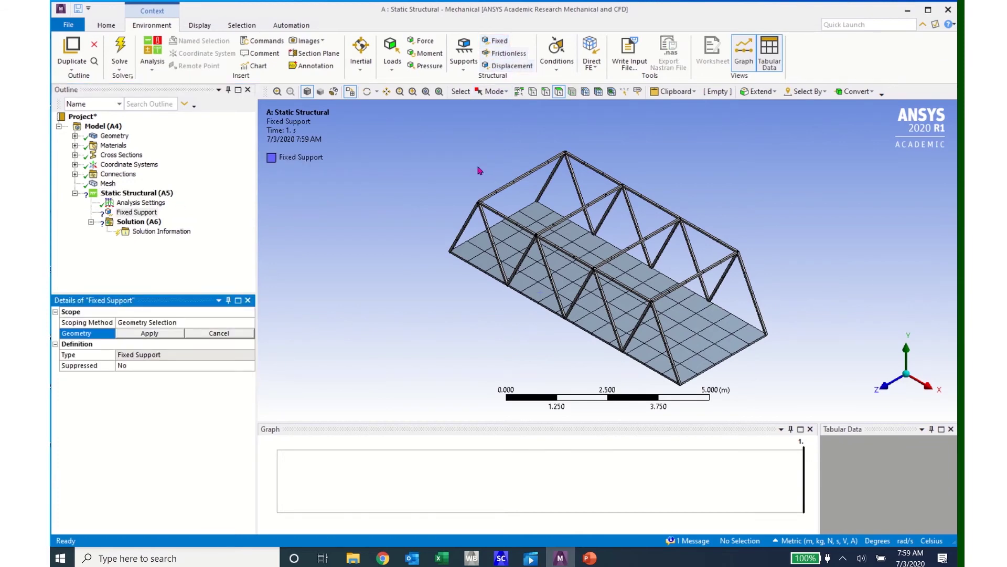
middle_drag(444, 311, 515, 349)
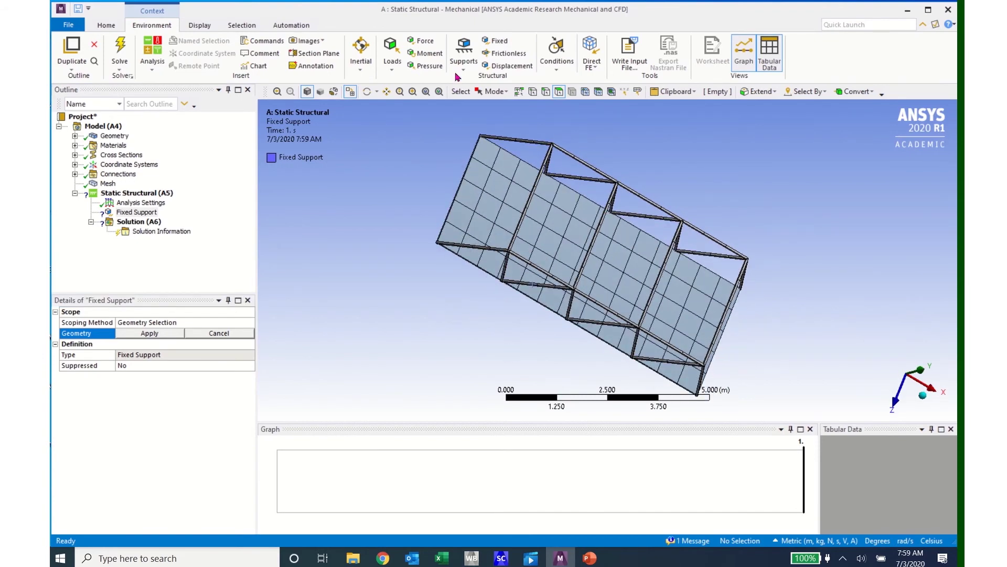
click(546, 91)
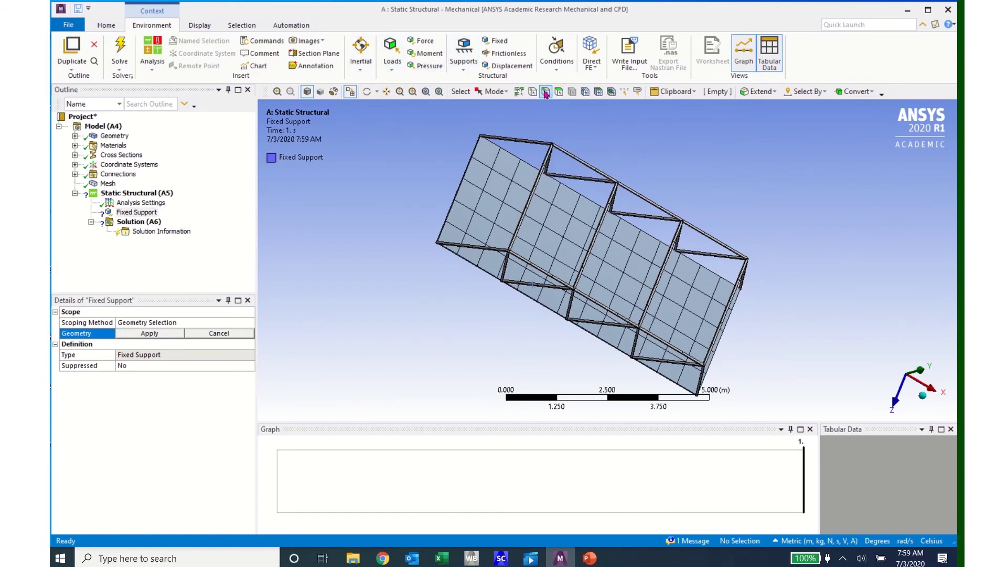
click(454, 204)
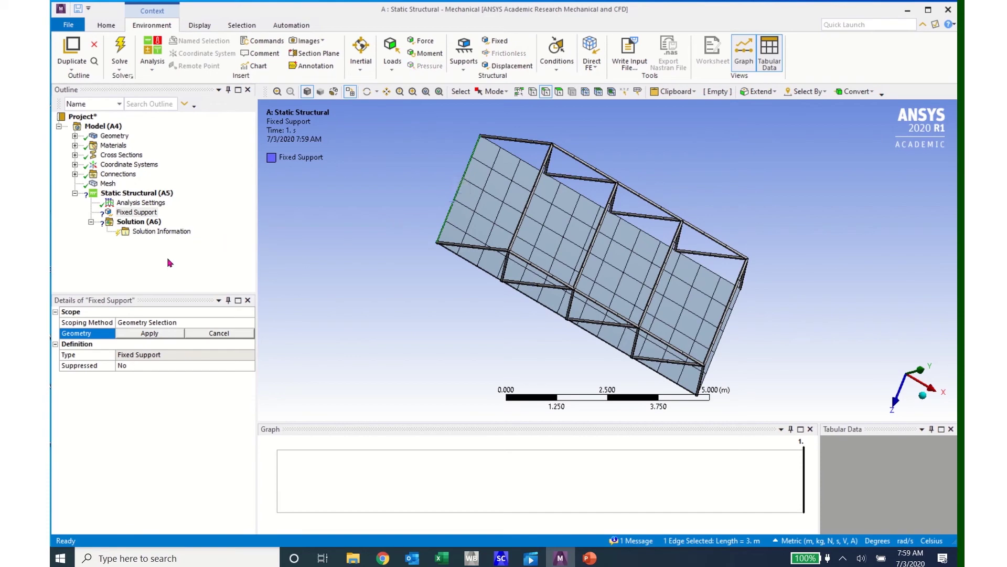
click(140, 339)
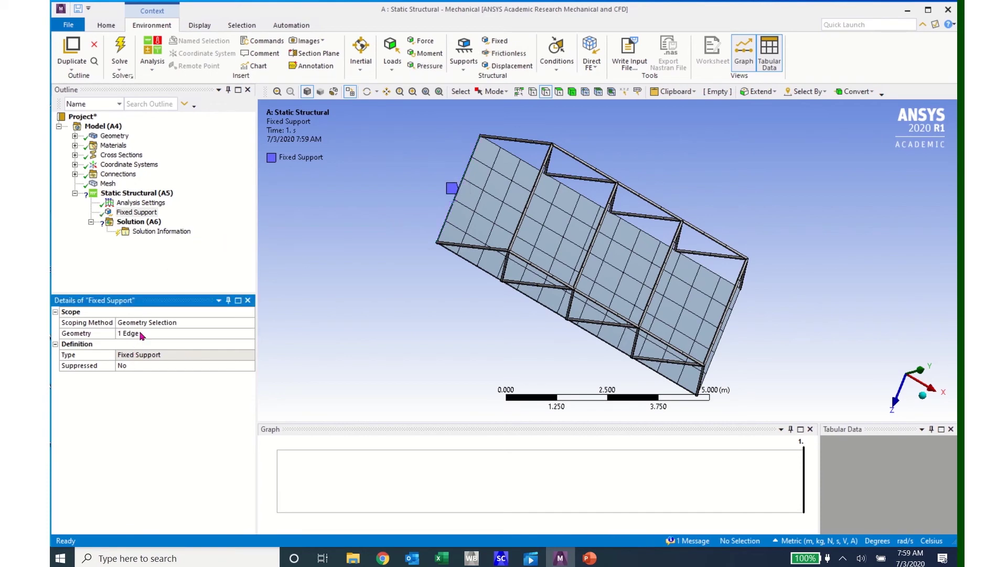
Add a Displacement support on the base surface's short edge at the positive X end, with the Y component set to 0 m.
middle_drag(534, 359, 494, 288)
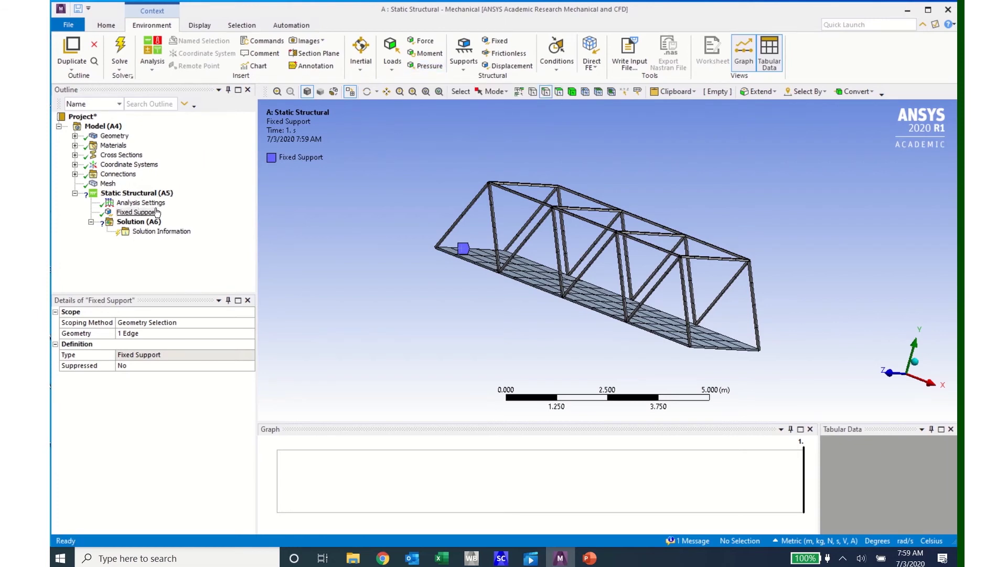
click(512, 66)
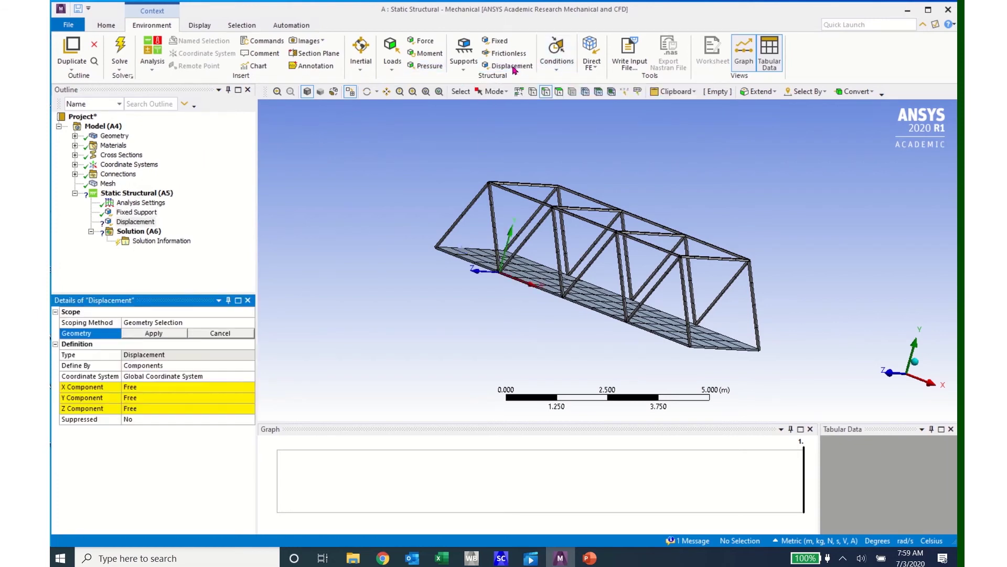
click(547, 92)
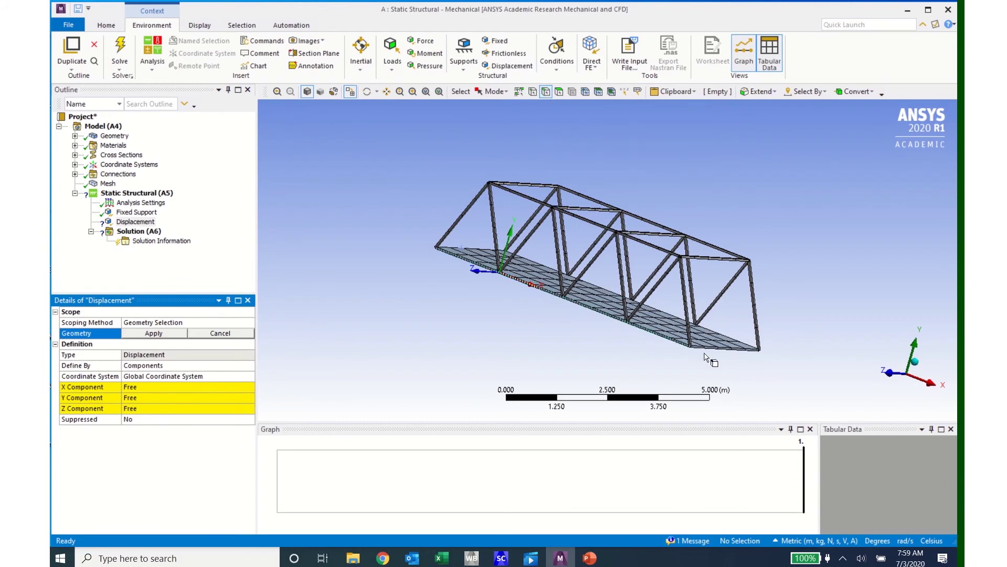
click(720, 351)
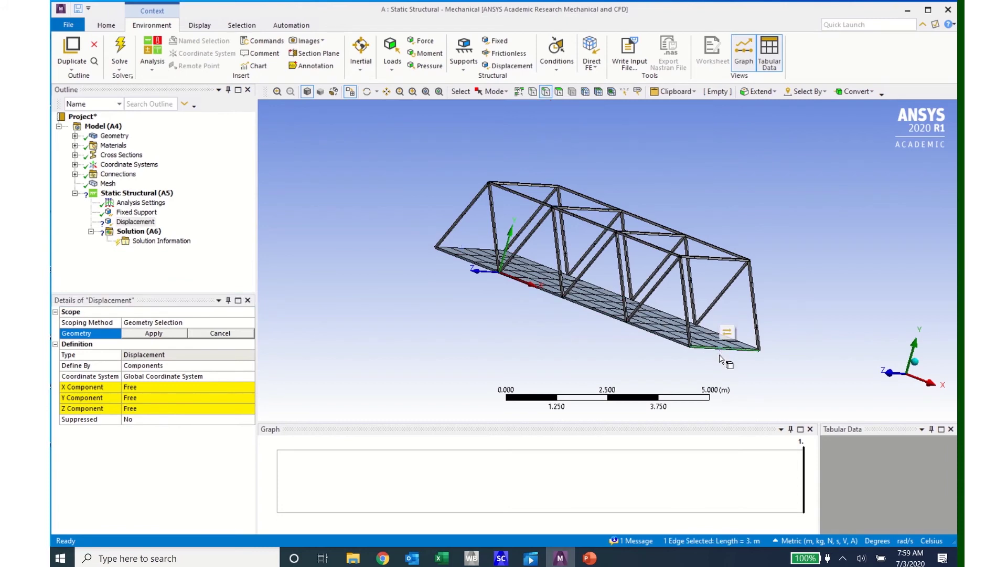
middle_drag(726, 357, 766, 350)
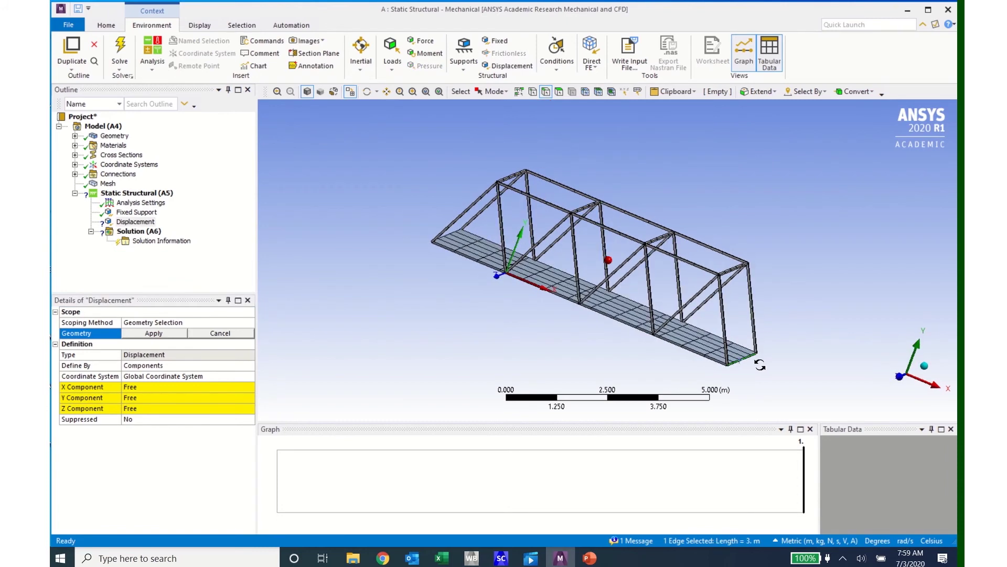
click(147, 397)
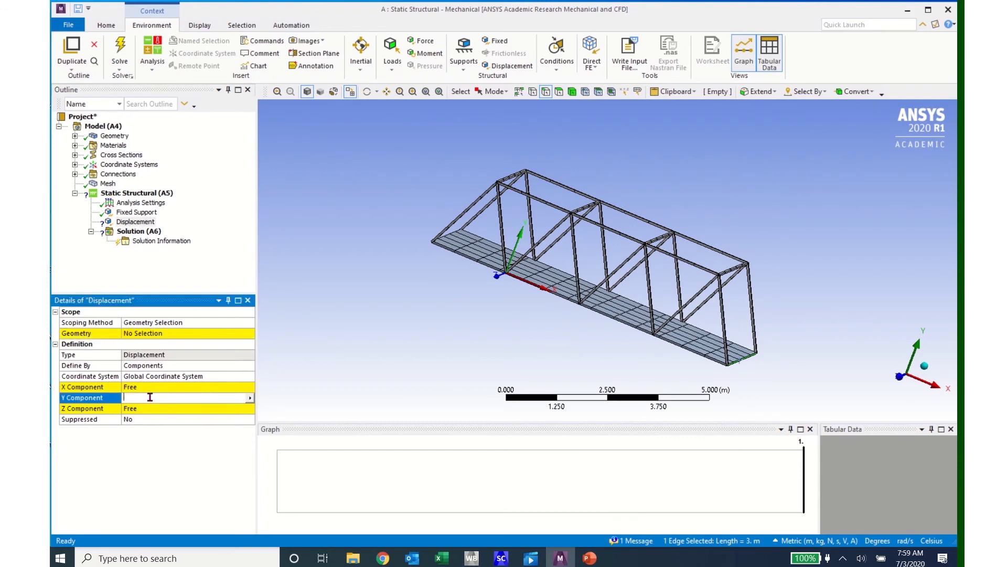
text(0)
key(Return)
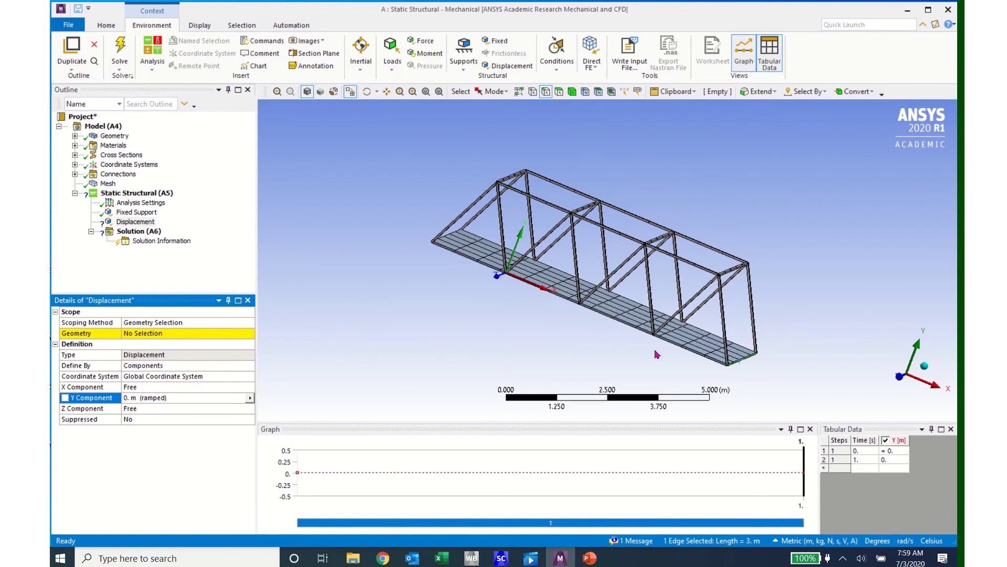
click(135, 334)
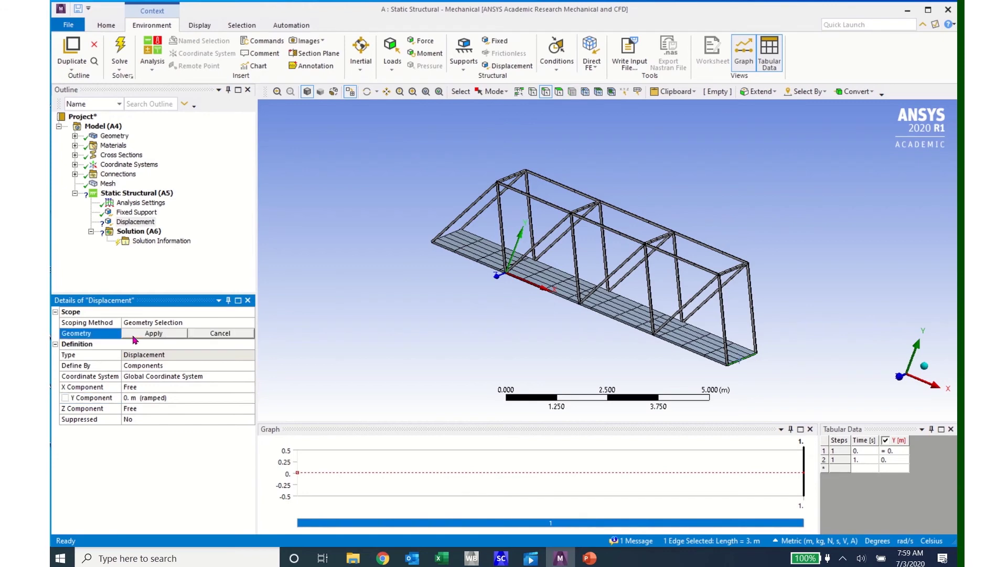
click(137, 334)
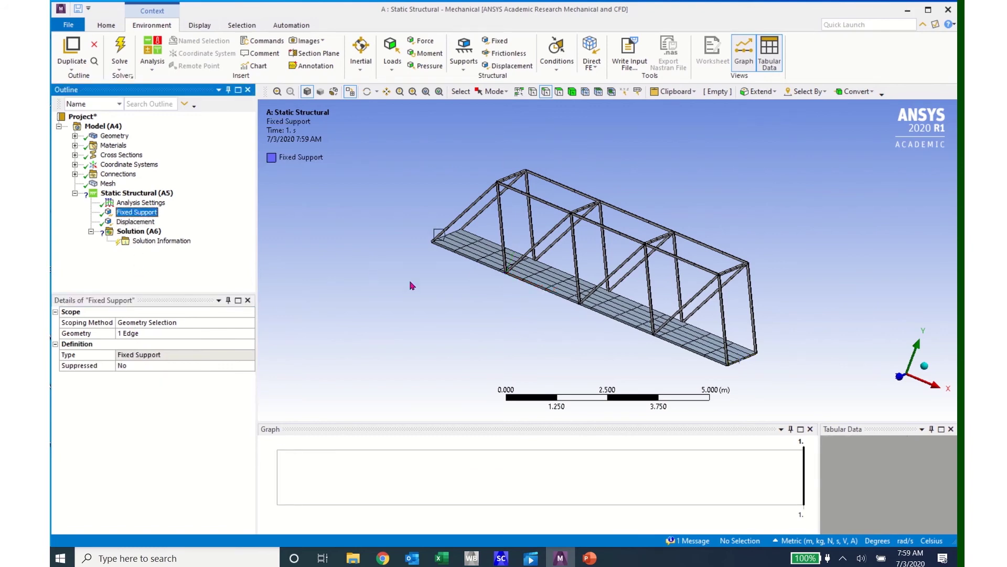
Check where the fixed support and the displacement are placed on the bridge, individually and together under Static Structural.
middle_drag(412, 284, 405, 258)
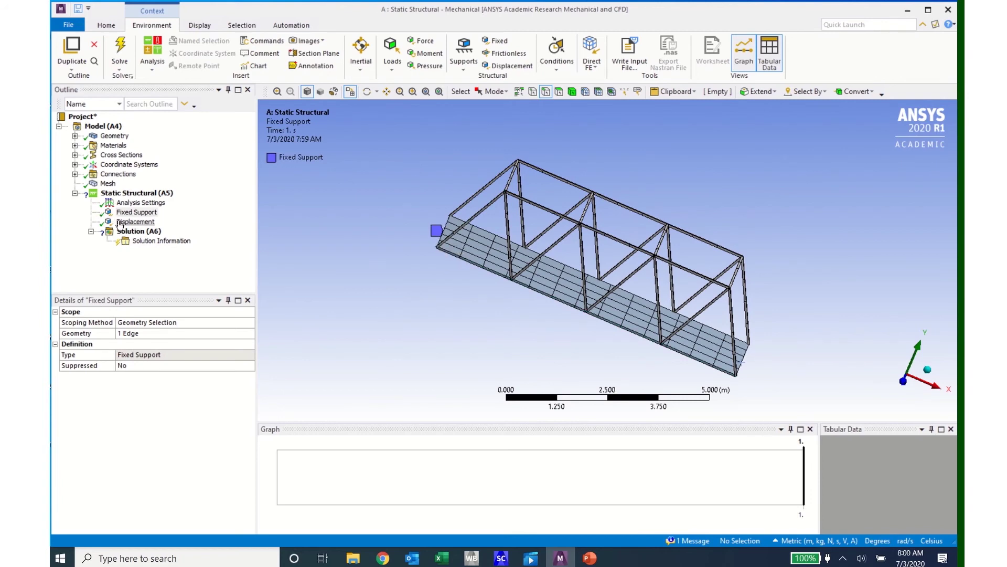
click(136, 222)
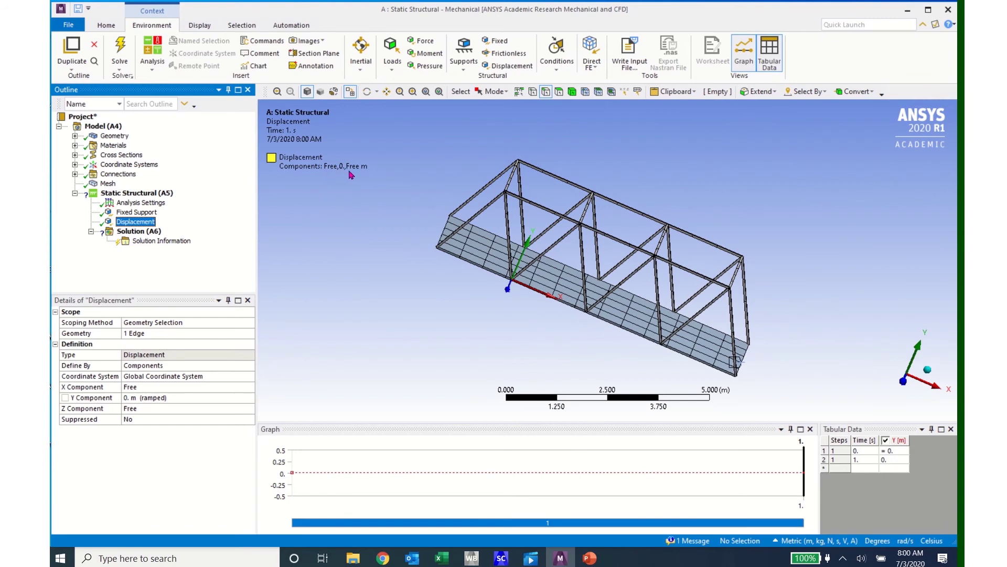
middle_drag(789, 351, 761, 346)
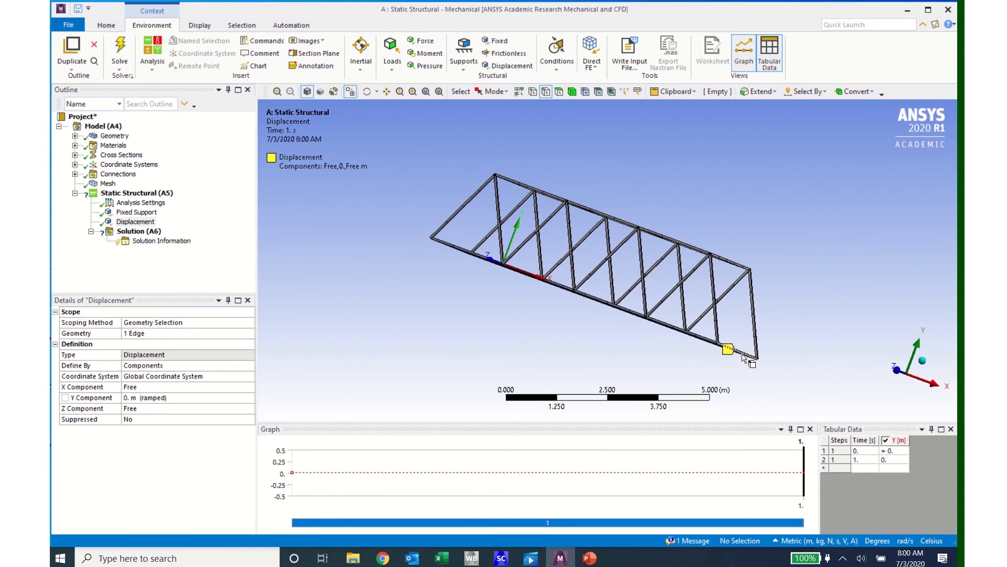
middle_drag(756, 371, 771, 379)
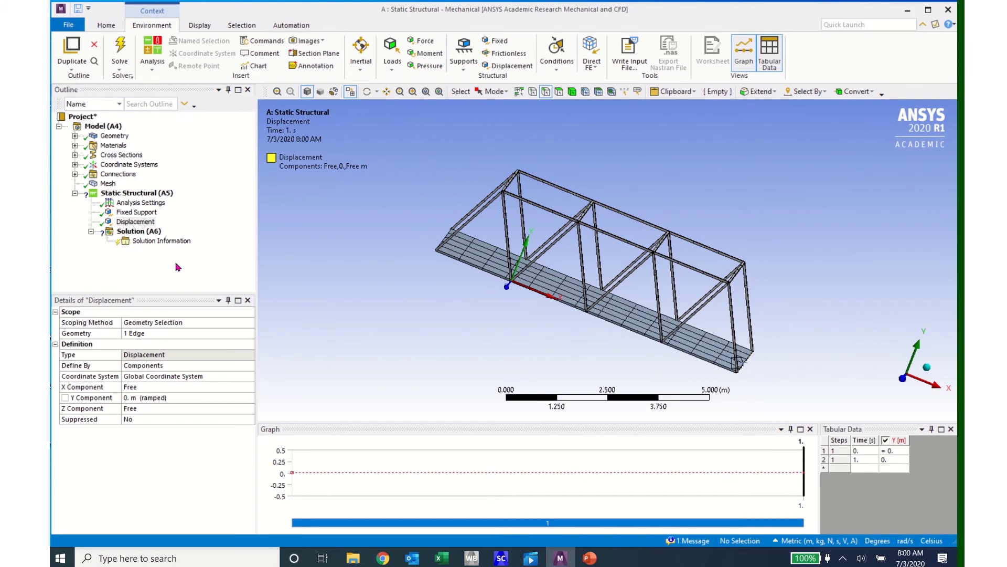
click(133, 197)
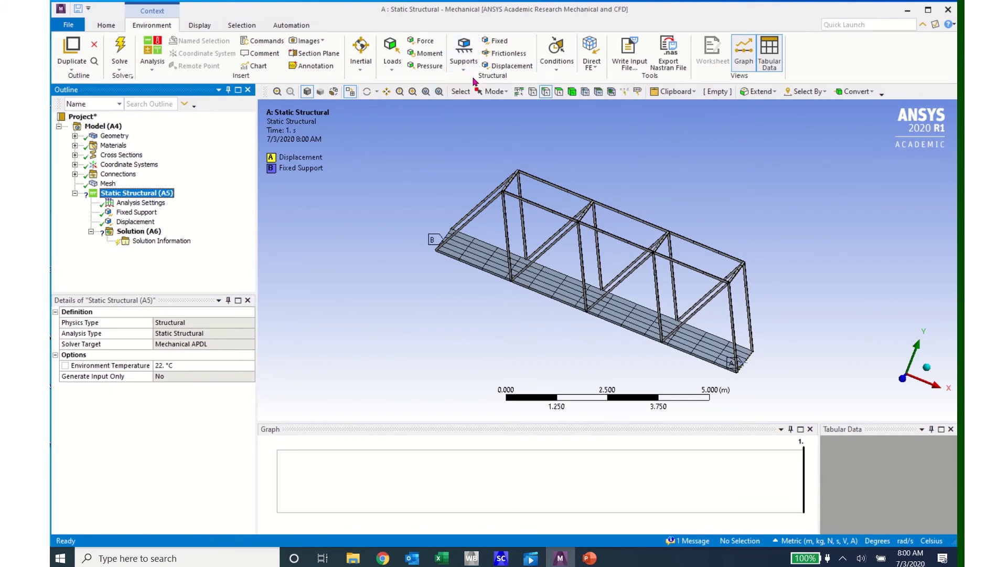
Add a Pressure load of 200 Pa normal to the bridge's base surface.
click(424, 66)
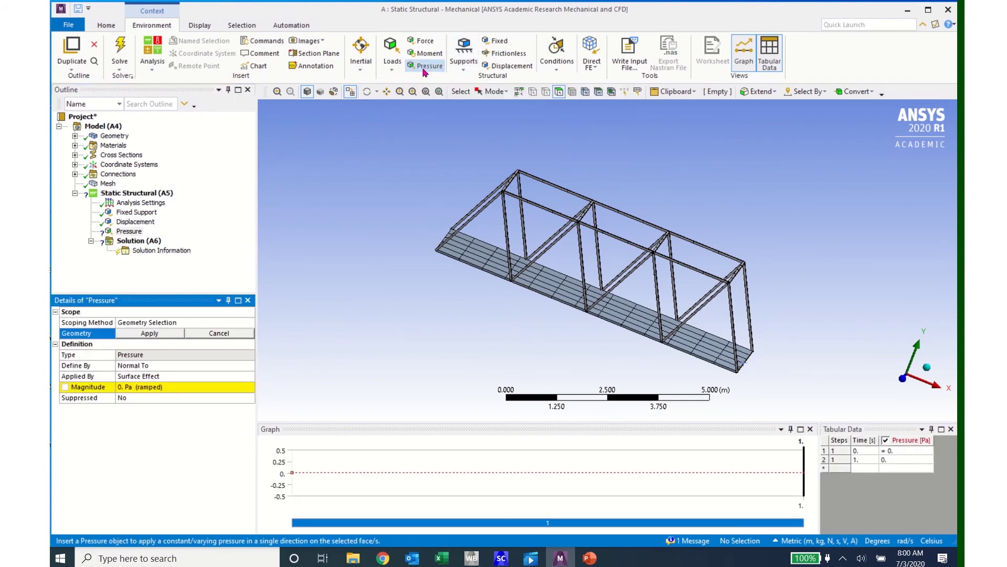
mouse_move(706, 314)
middle_down()
mouse_move(693, 321)
mouse_move(701, 307)
middle_up()
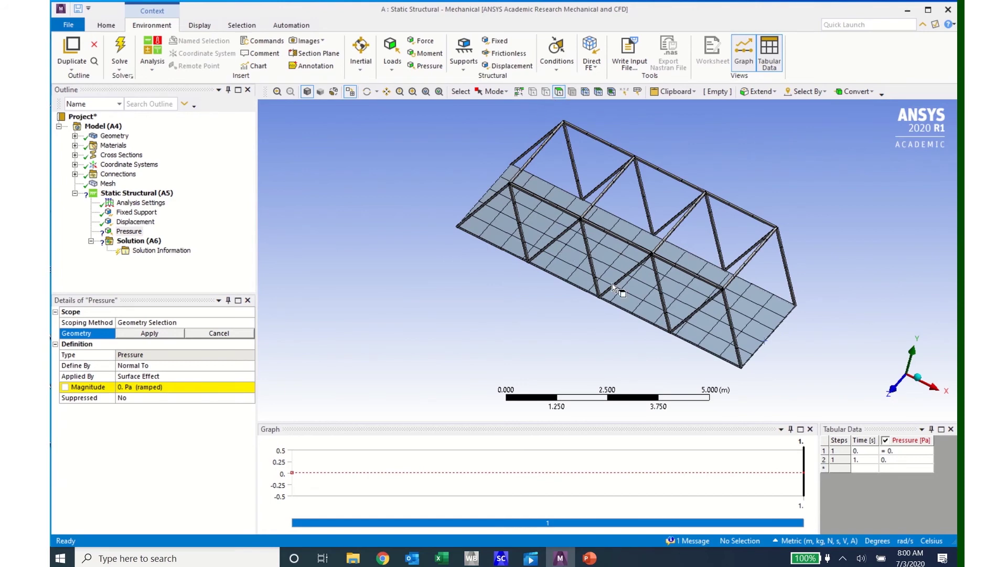
click(640, 296)
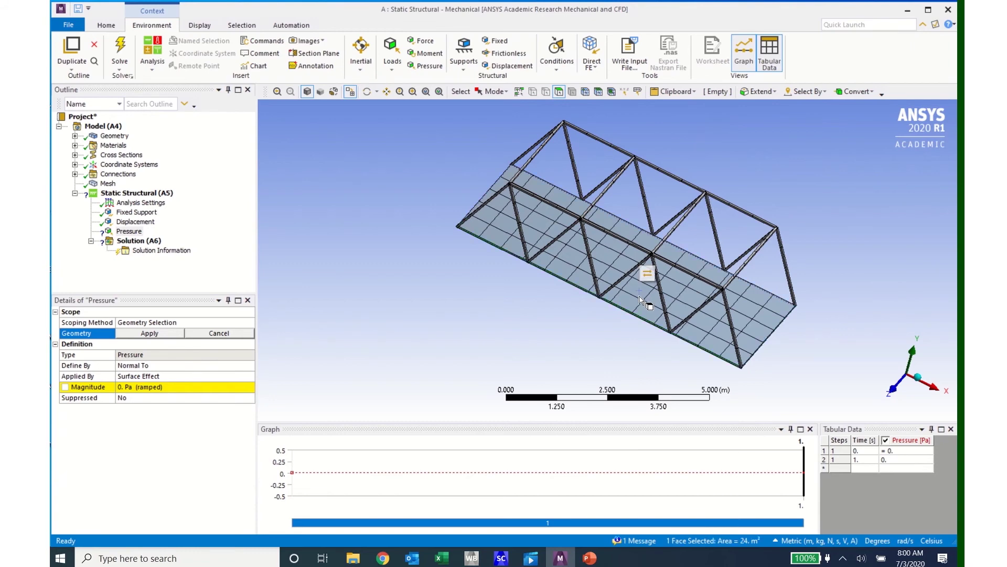
middle_drag(640, 296, 647, 280)
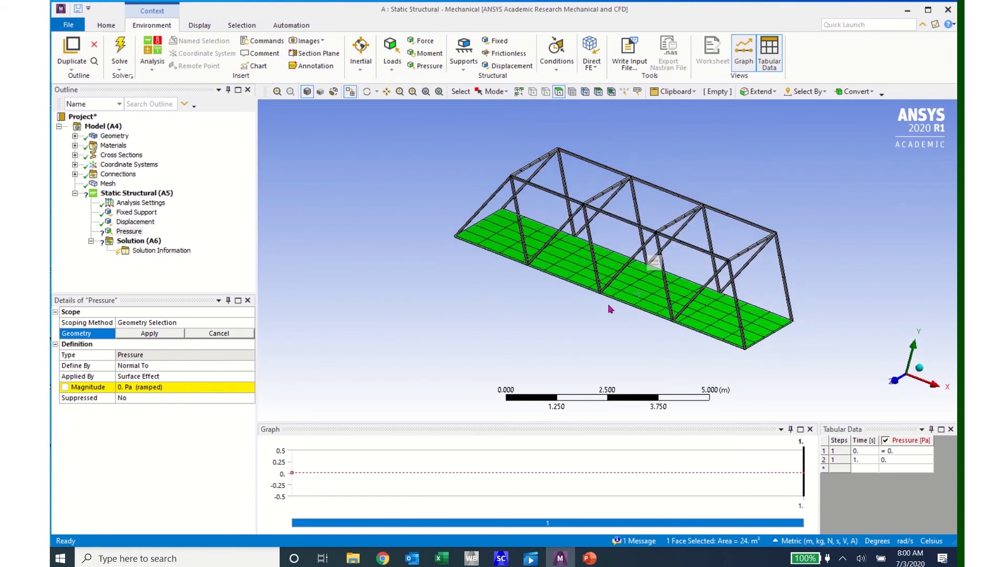
click(161, 334)
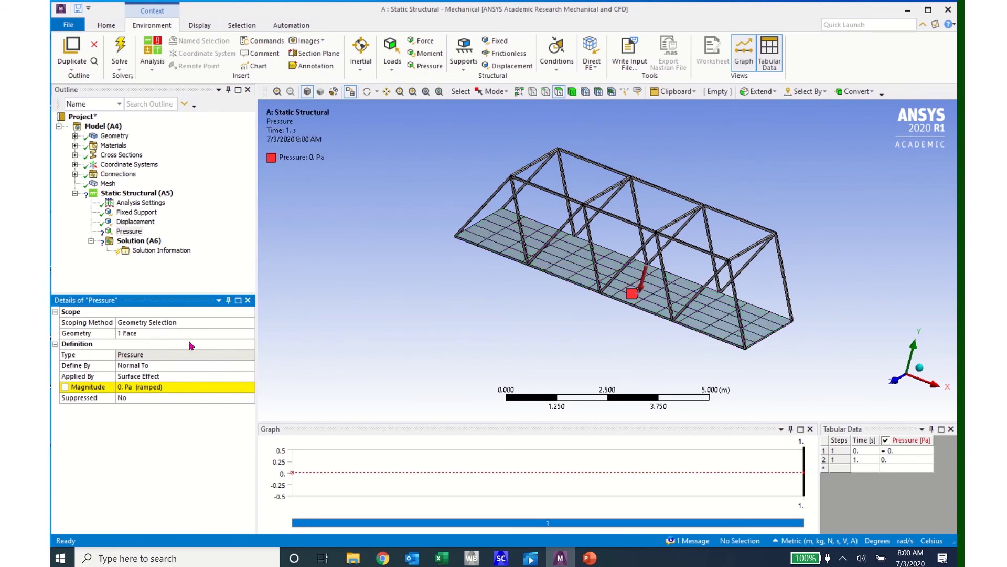
click(134, 388)
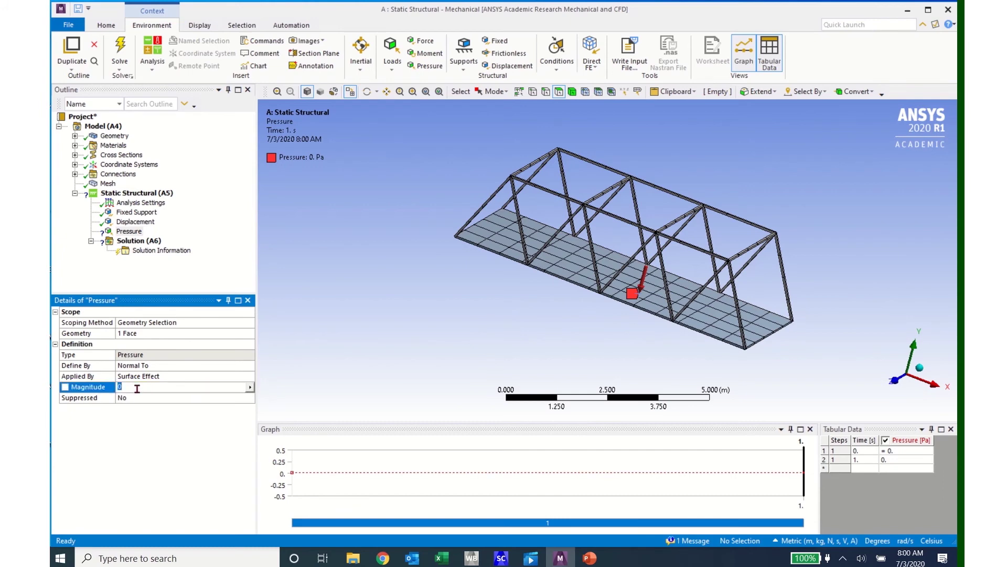
text(200)
key(Return)
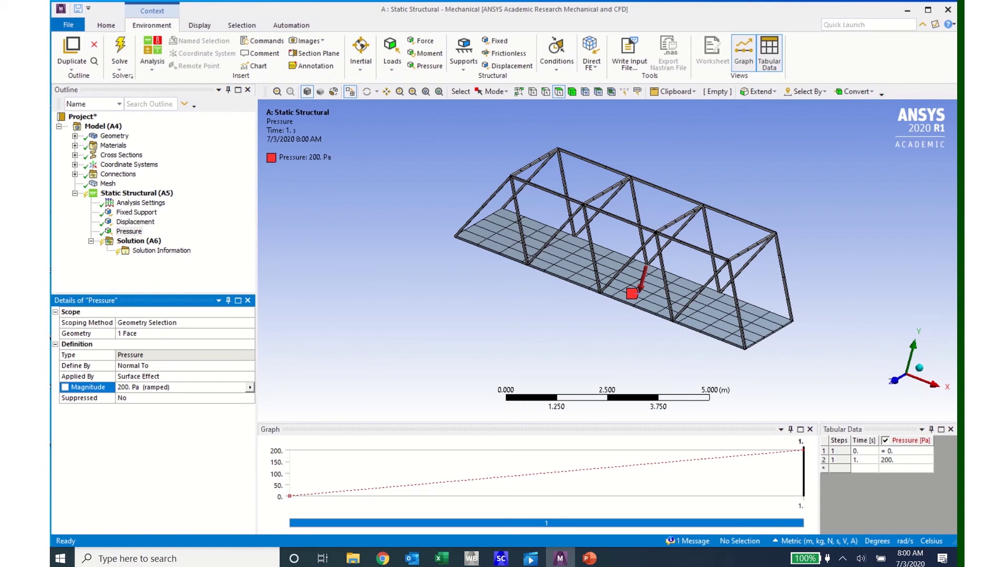
click(131, 232)
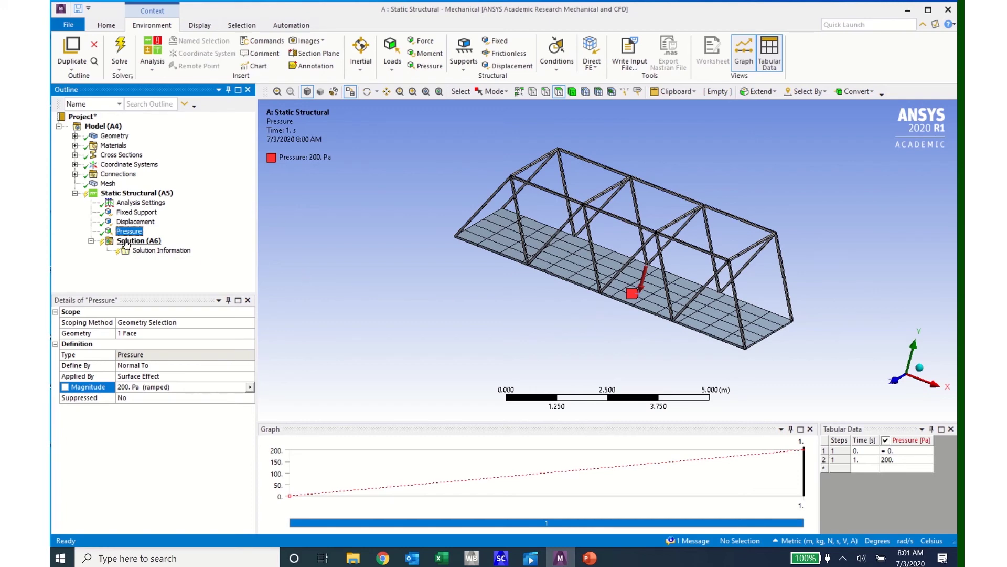
Add an Equivalent (von-Mises) Stress result for all bodies to the solution.
click(130, 243)
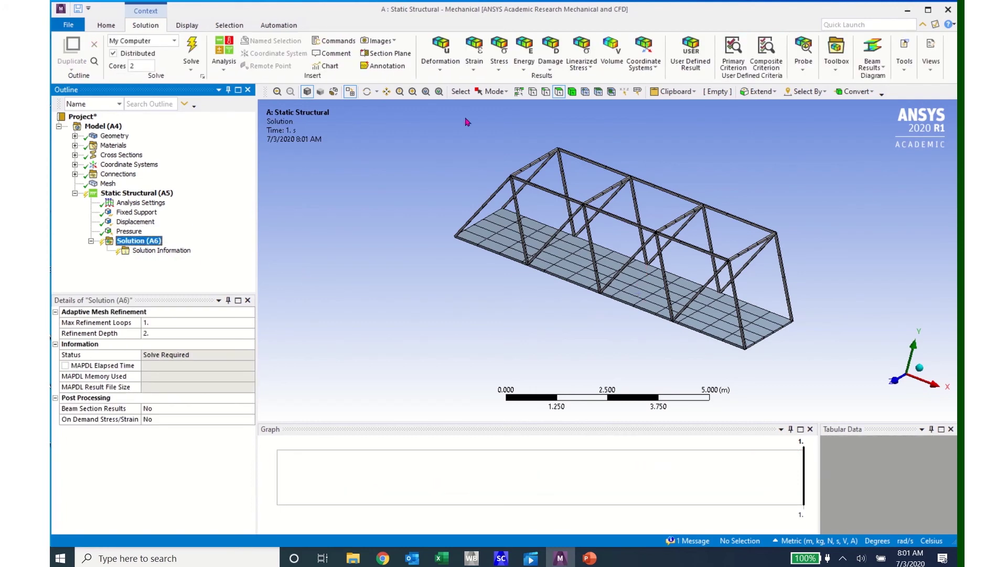
click(499, 69)
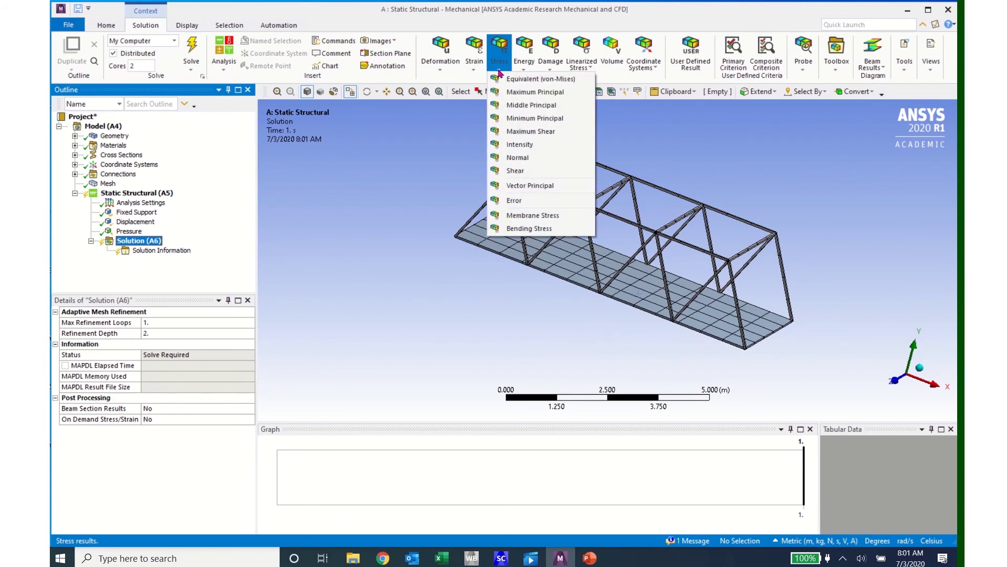
click(518, 79)
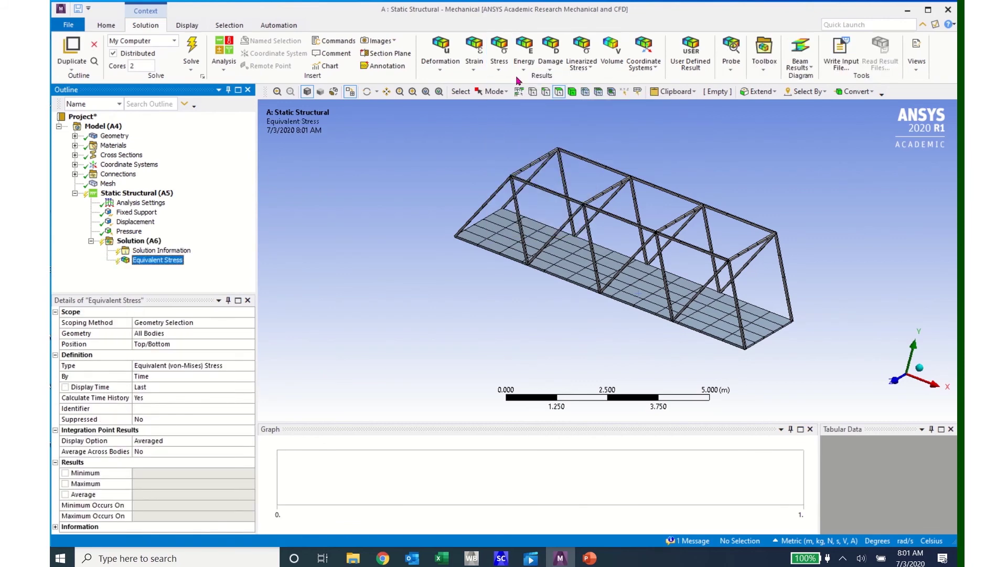
Add a Directional Deformation result for all bodies to the solution, oriented along the Y Axis.
click(440, 73)
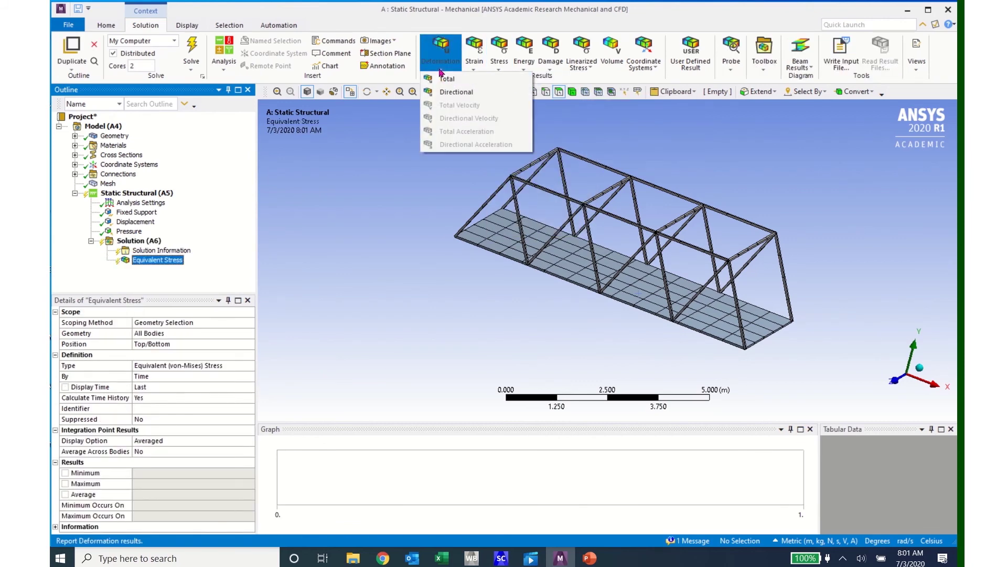
click(451, 93)
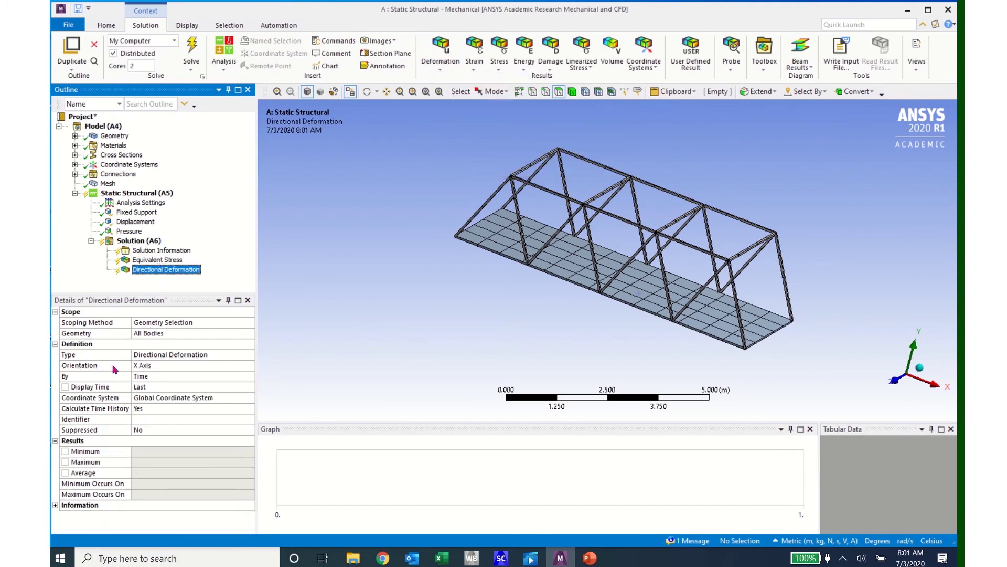
click(252, 368)
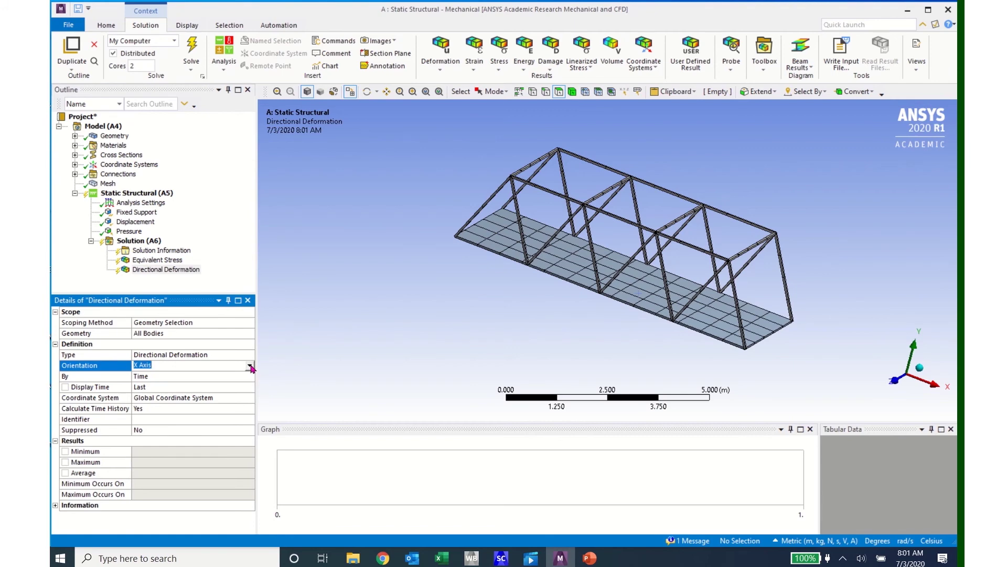
click(250, 365)
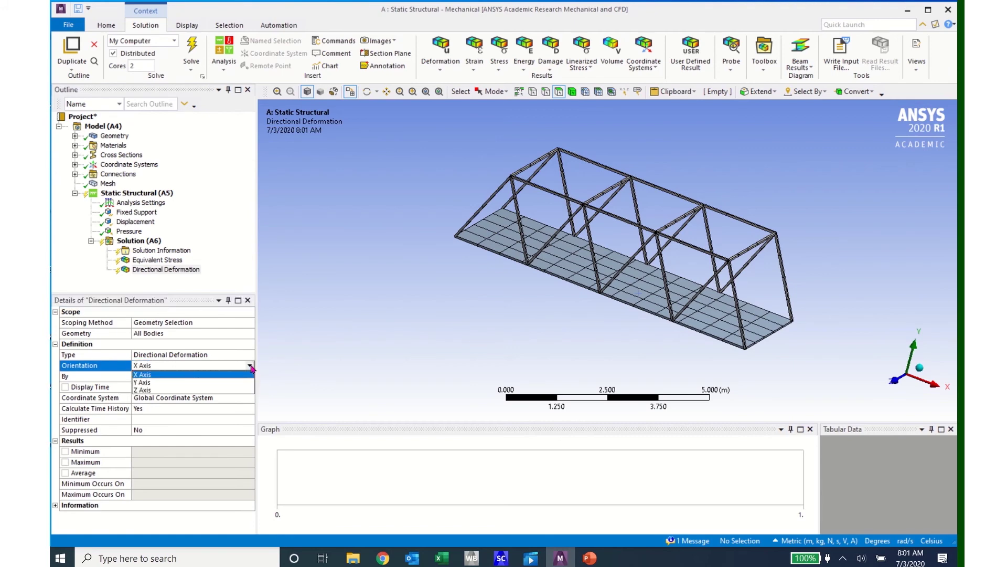
click(143, 384)
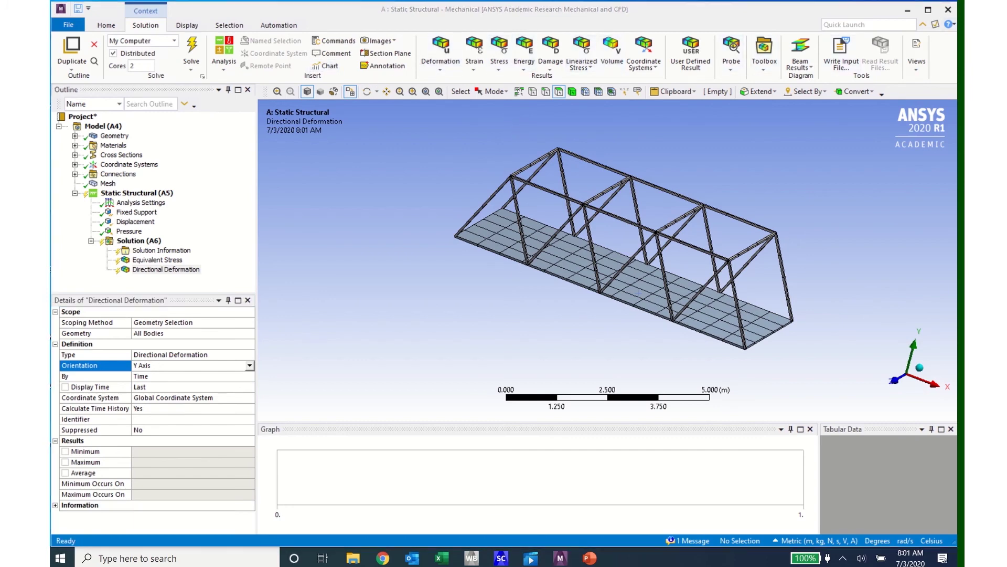
Add a Beam Tool for all line bodies to the solution, expand its results and solve the analysis.
click(765, 74)
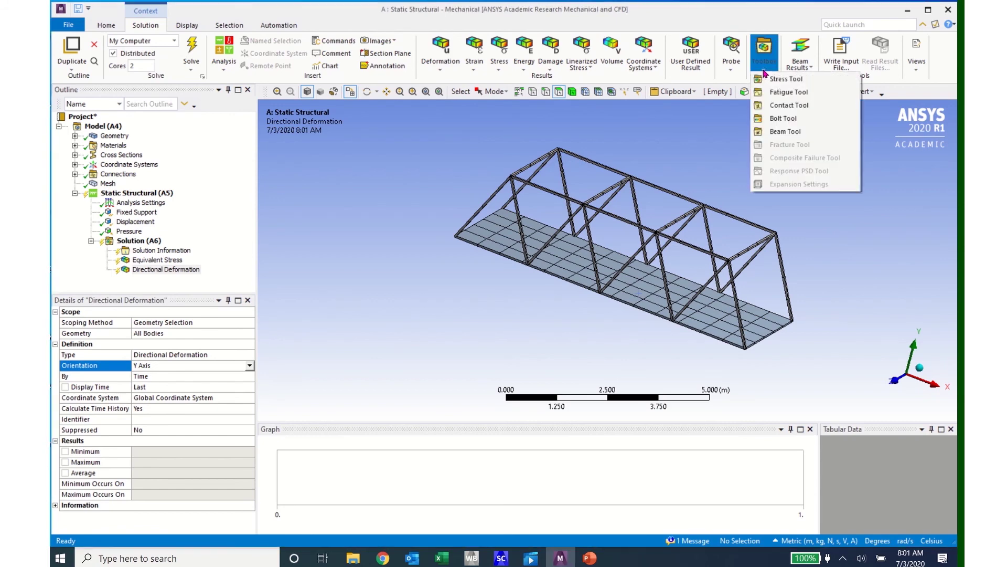
click(779, 132)
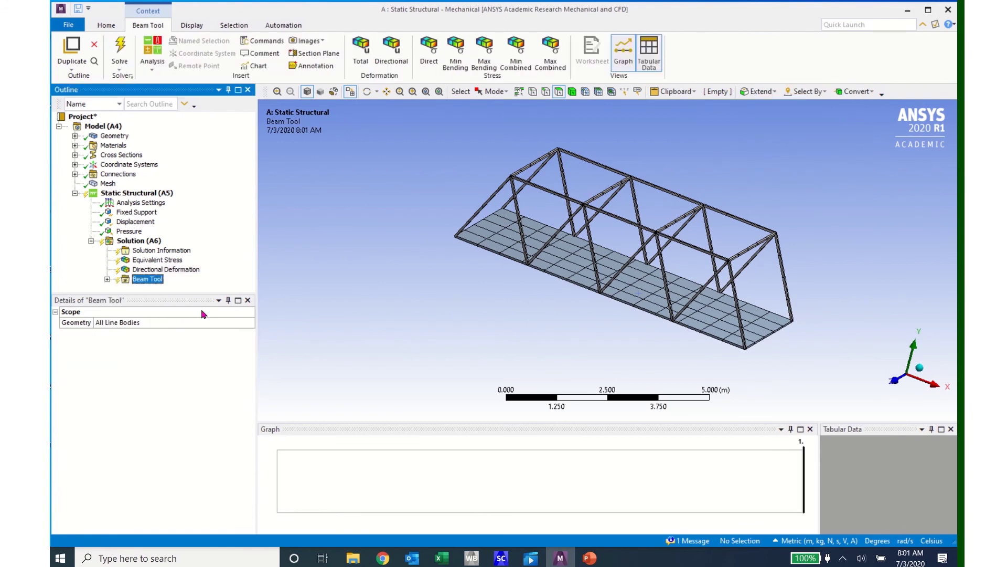
click(107, 279)
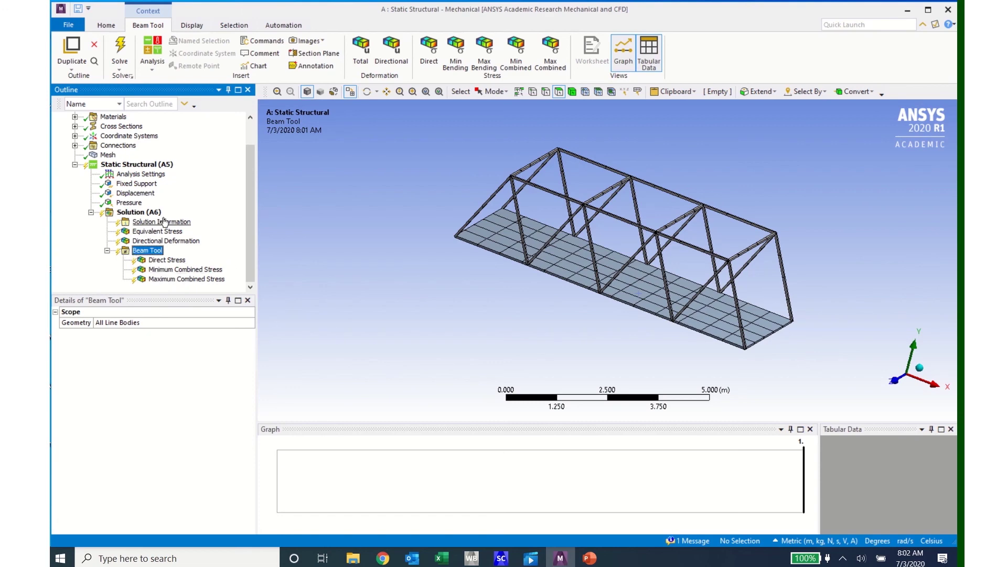
click(120, 46)
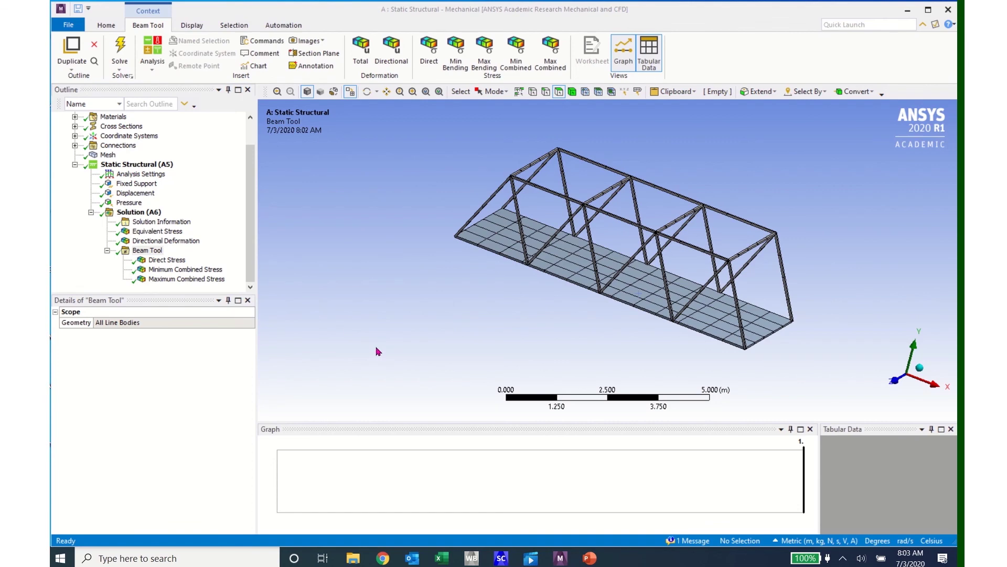
Examine the Equivalent Stress on the base surface and the bridge's Y-axis Directional Deformation from several angles.
click(151, 232)
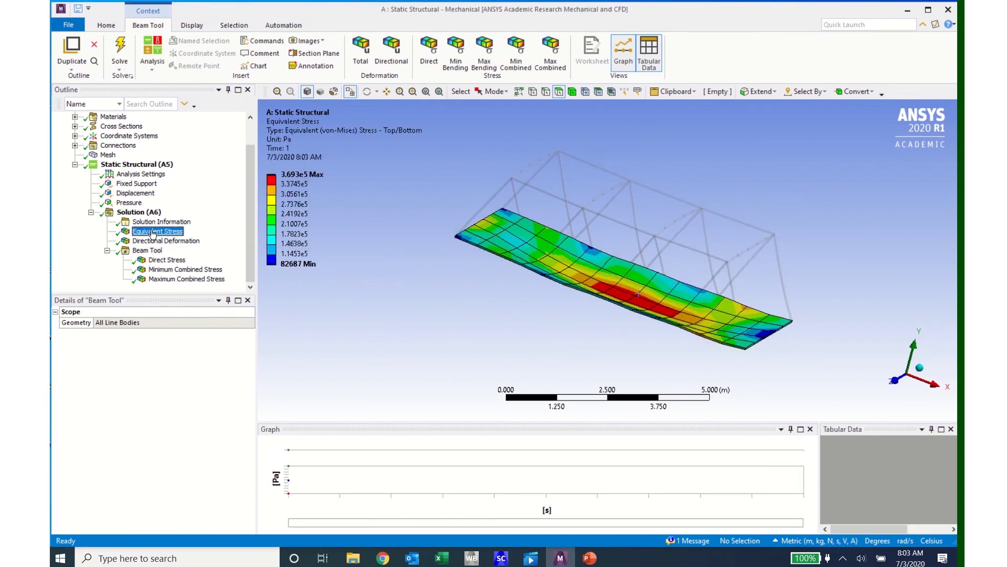
middle_drag(740, 332, 710, 348)
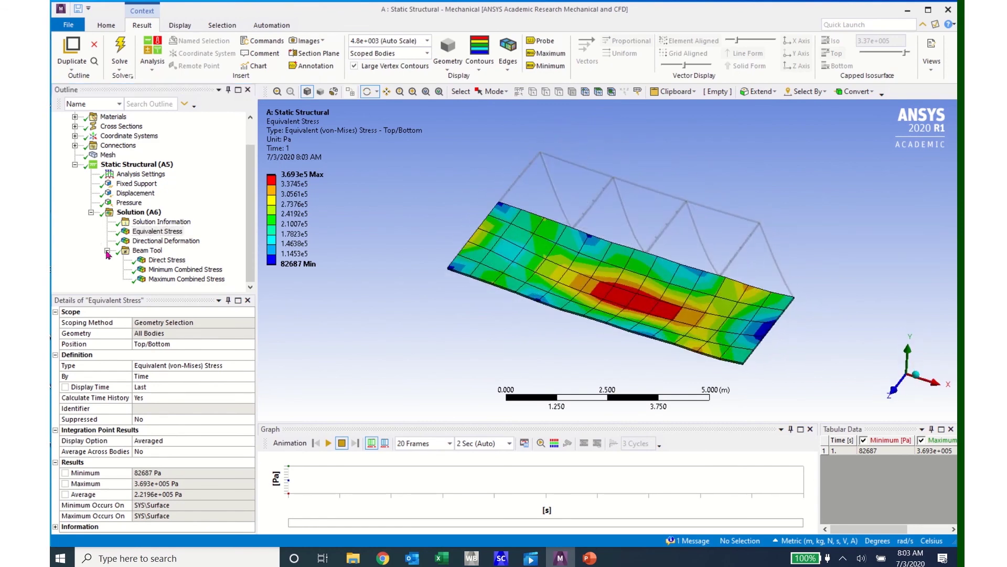
click(166, 240)
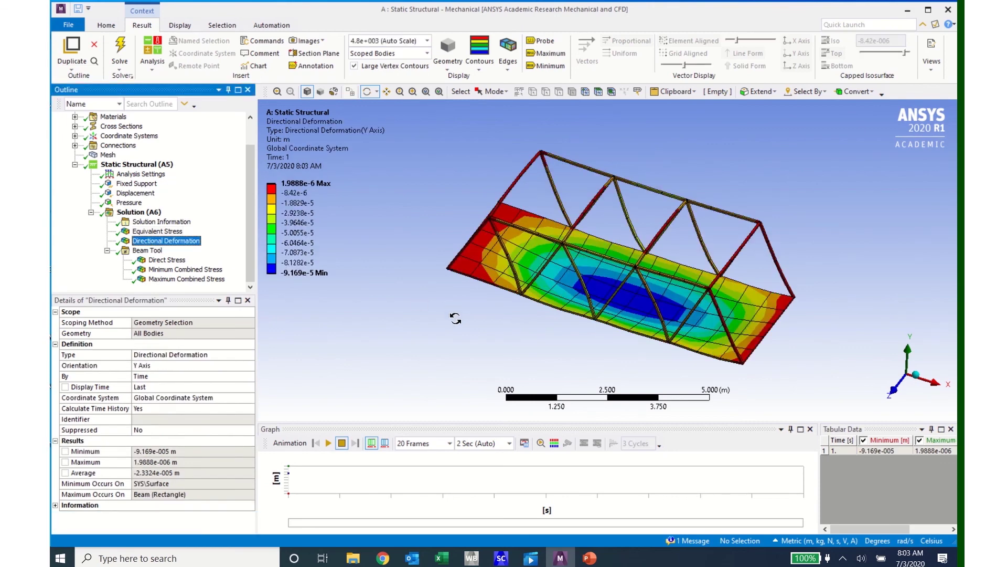
mouse_move(455, 318)
middle_down()
mouse_move(465, 317)
mouse_move(459, 330)
middle_up()
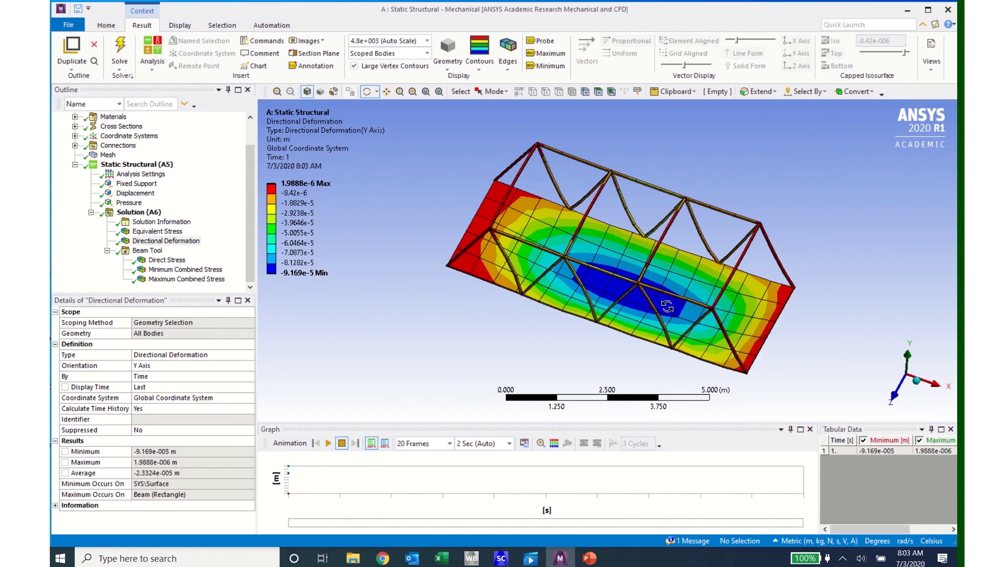
drag(581, 345, 577, 304)
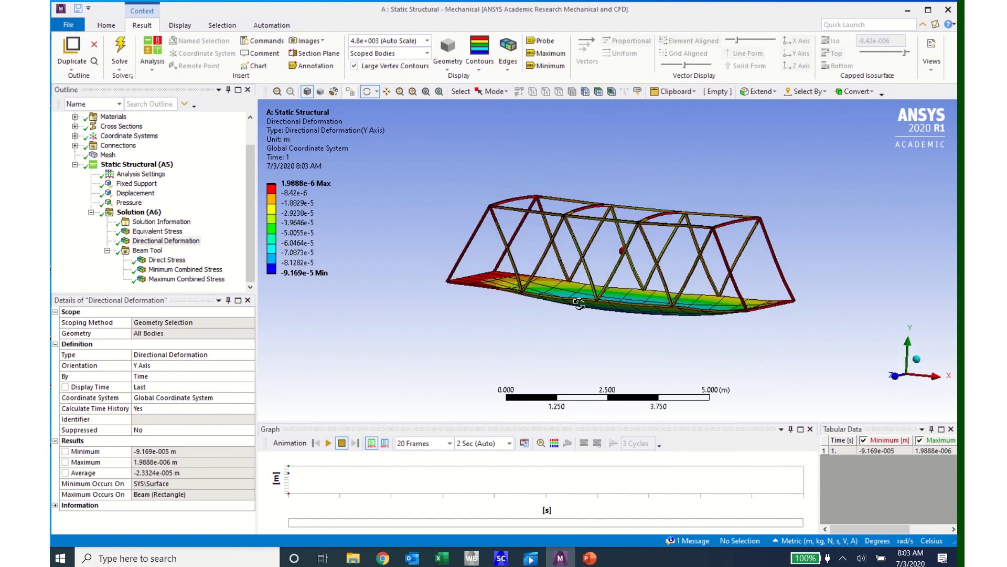
Review the Beam Tool's Direct Stress, Minimum Combined Stress and Maximum Combined Stress on the truss beams.
click(166, 261)
drag(441, 332, 402, 348)
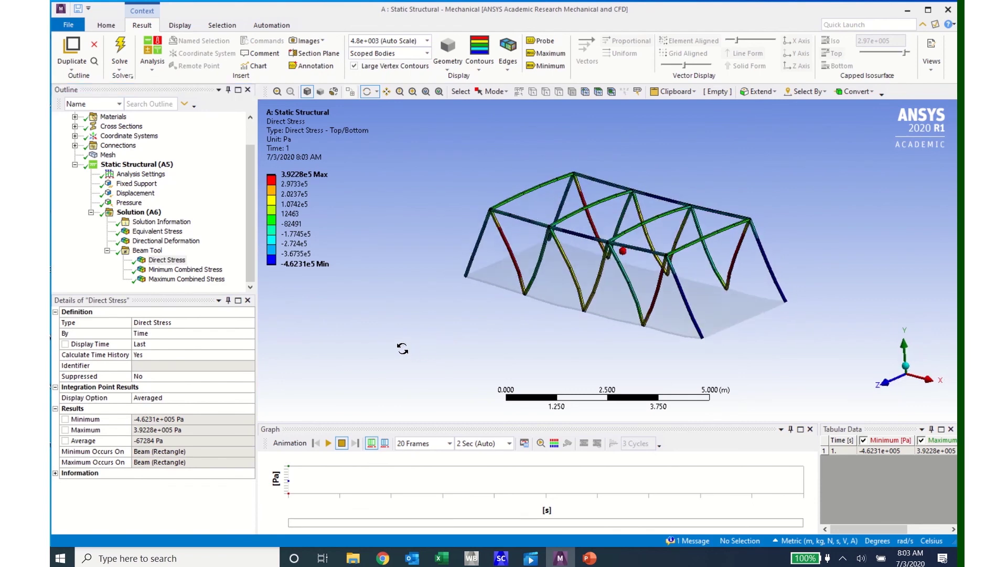
click(181, 270)
click(188, 280)
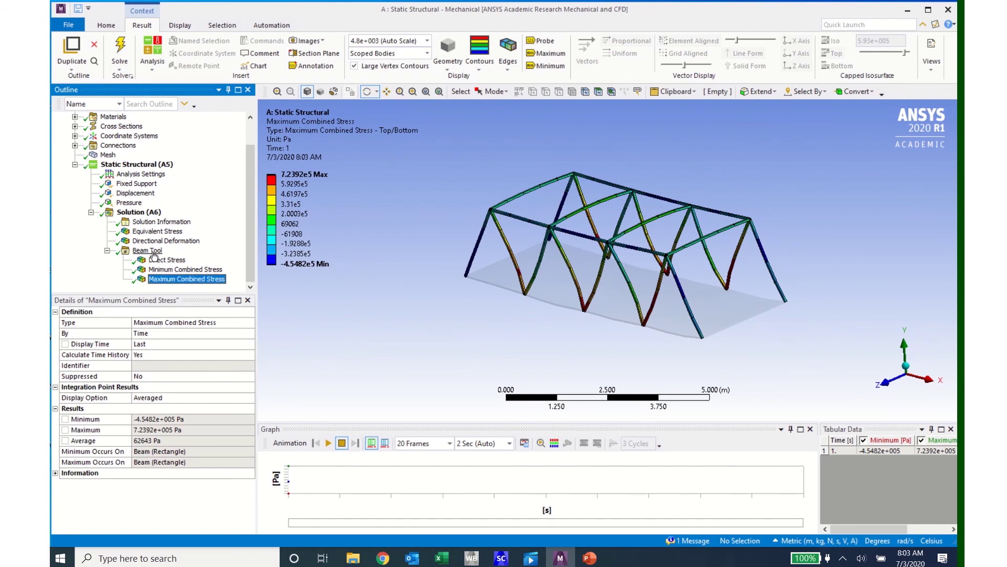
Add a Directional Deformation and a Total Deformation result to the Beam Tool.
click(140, 213)
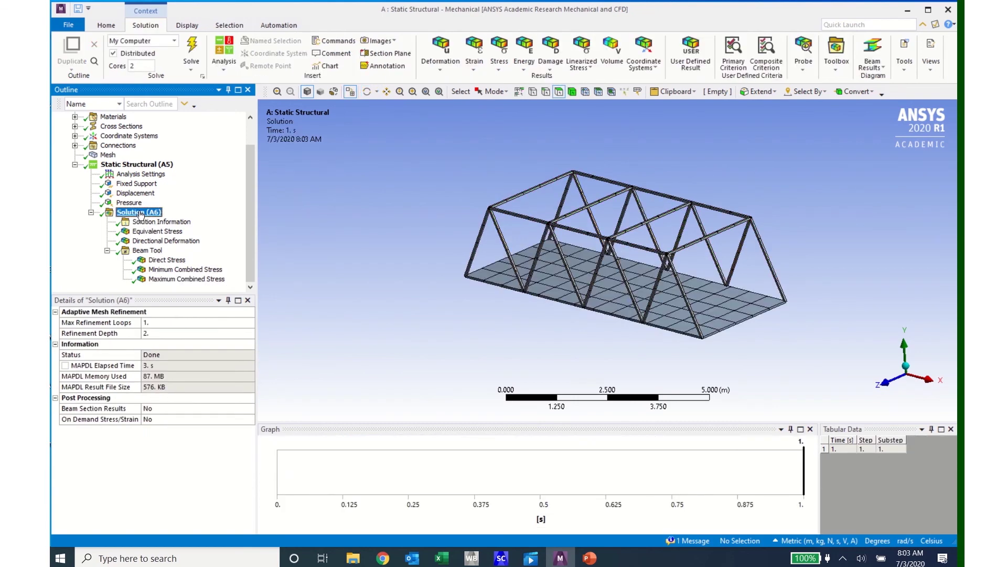
click(837, 73)
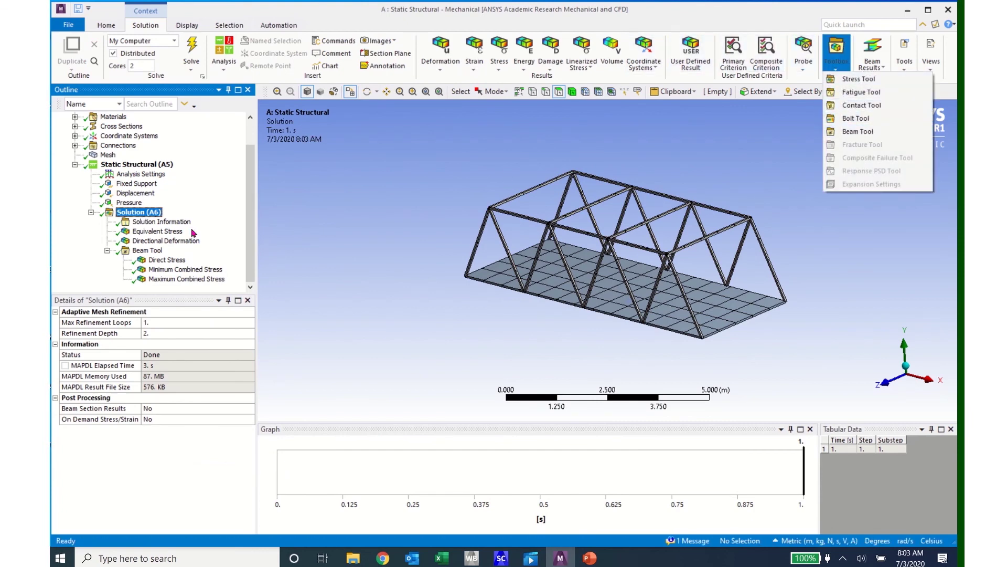
click(153, 251)
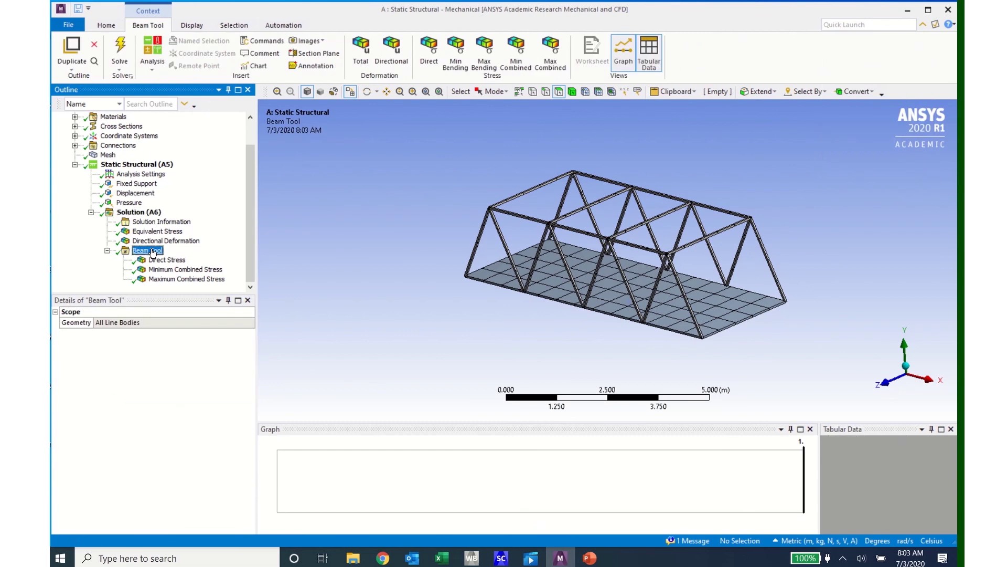
click(395, 51)
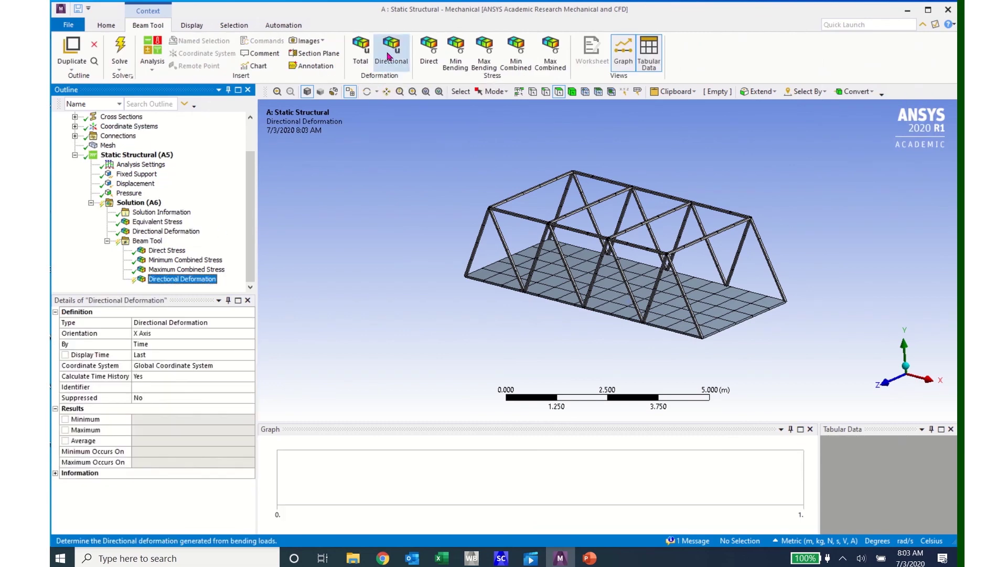
click(360, 50)
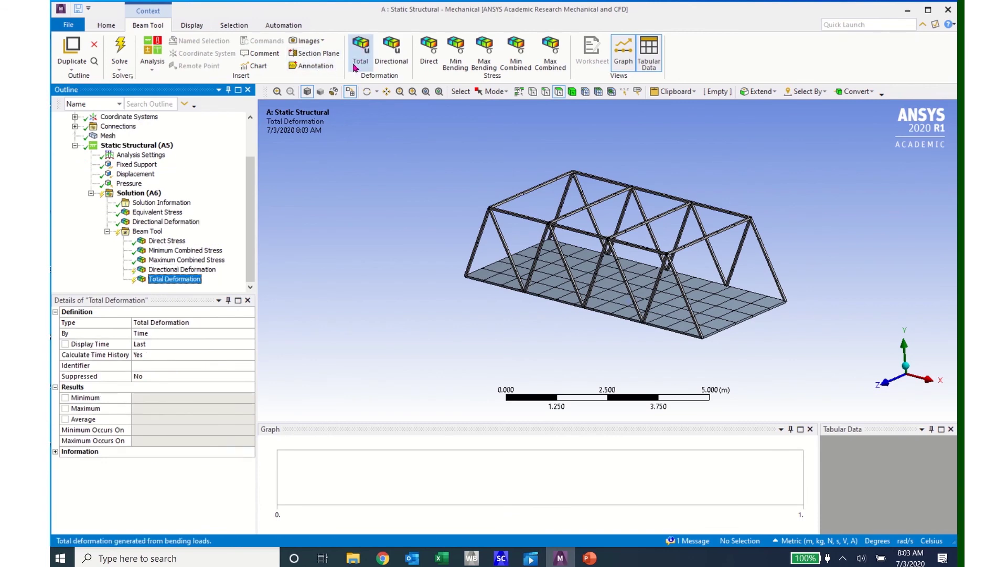
Orient the Beam Tool's Directional Deformation along the Y Axis and add a second one along the X Axis.
click(188, 269)
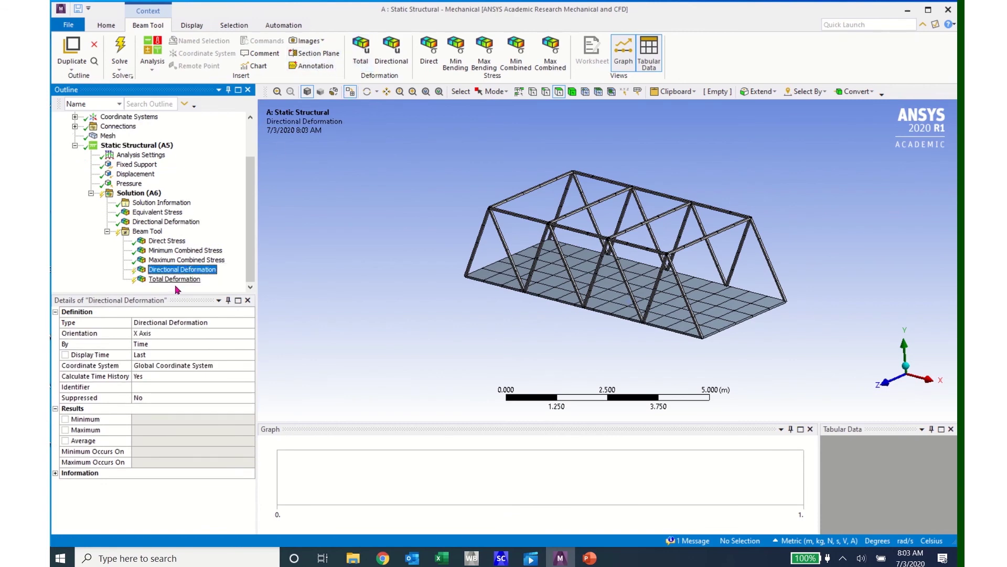
click(251, 335)
click(250, 333)
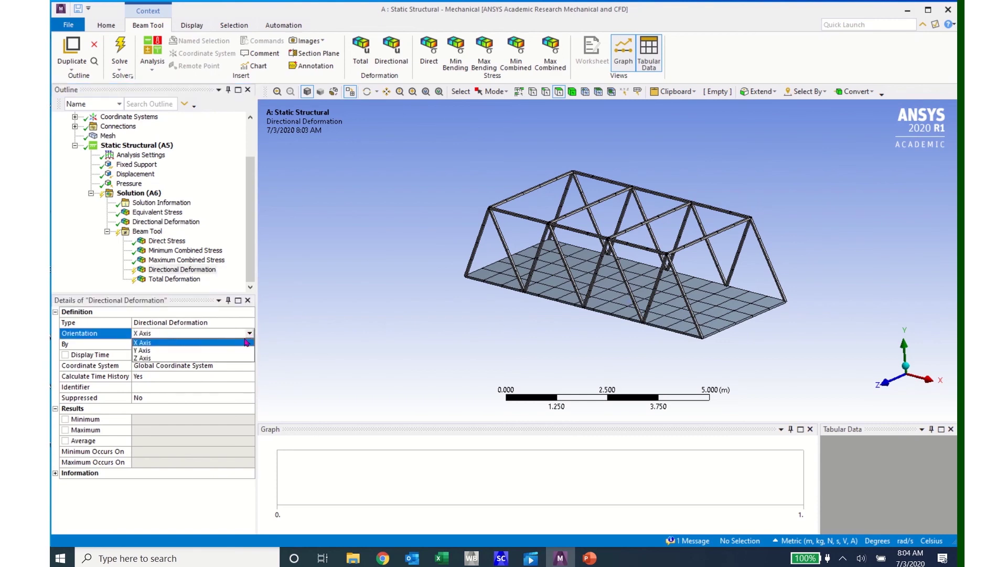
click(205, 350)
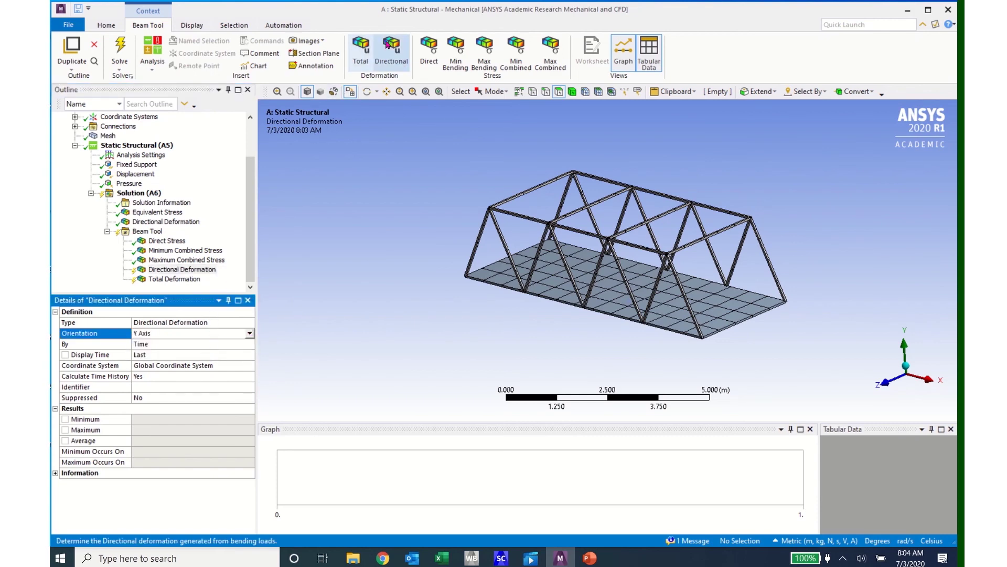
click(395, 58)
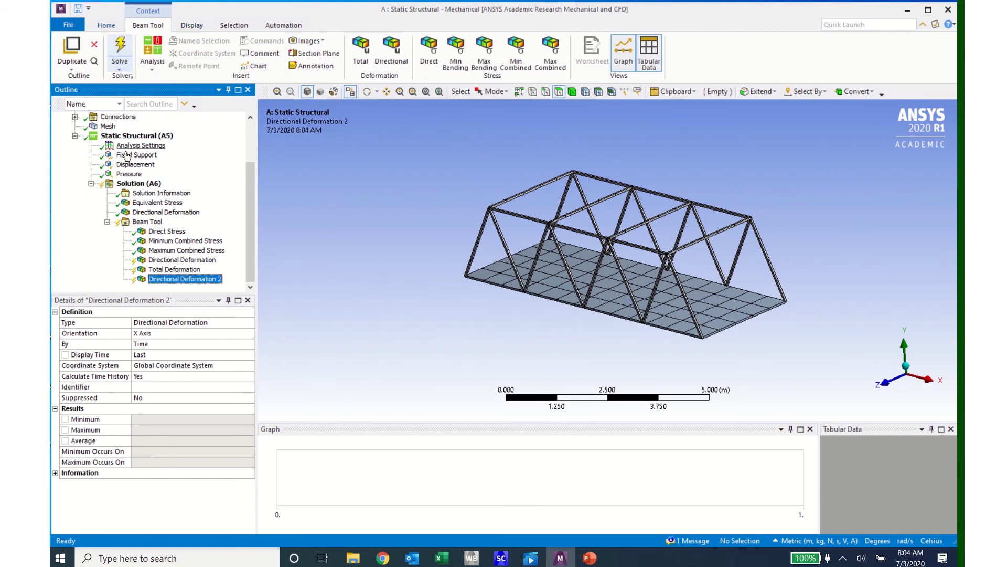
Solve for the added deformation results and display the Beam Tool's Total Deformation on the bridge.
click(136, 184)
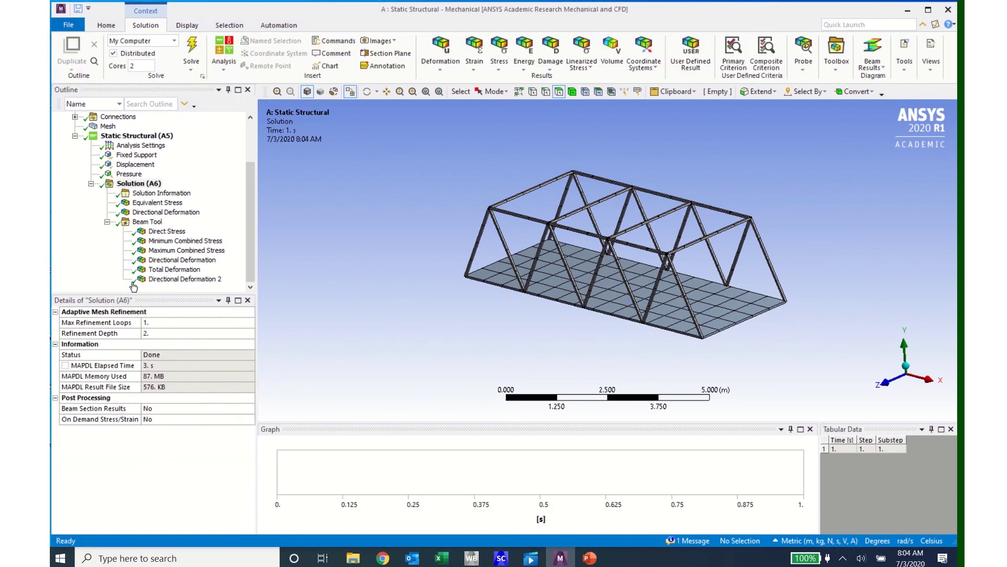
click(163, 271)
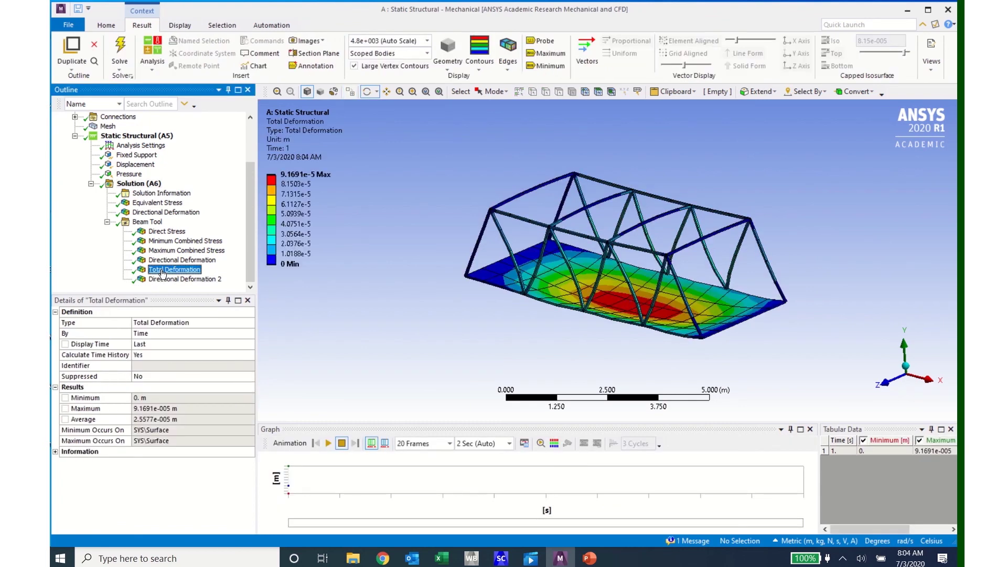